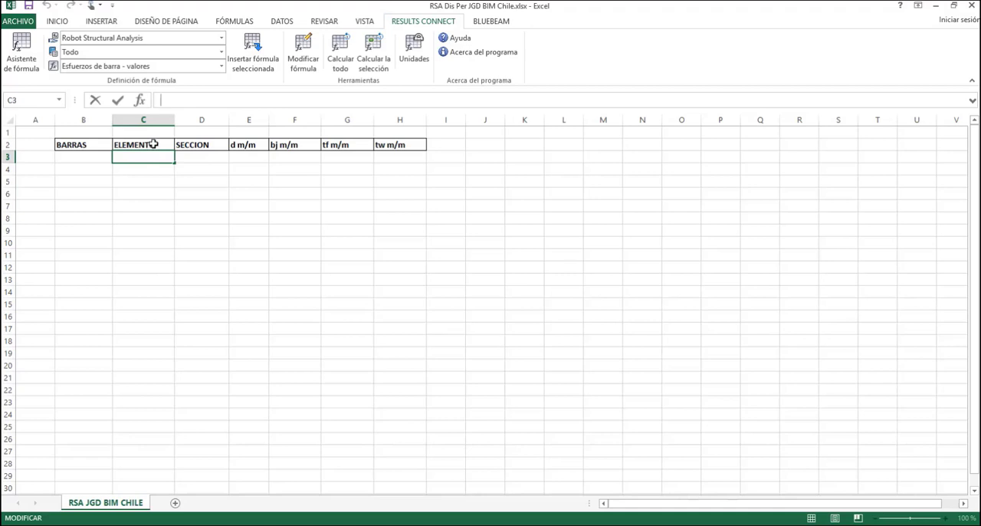
# Select the empty cell B3 under the BARRAS heading as the target for the bar list
pyautogui.click(292, 169)
pyautogui.click(88, 158)
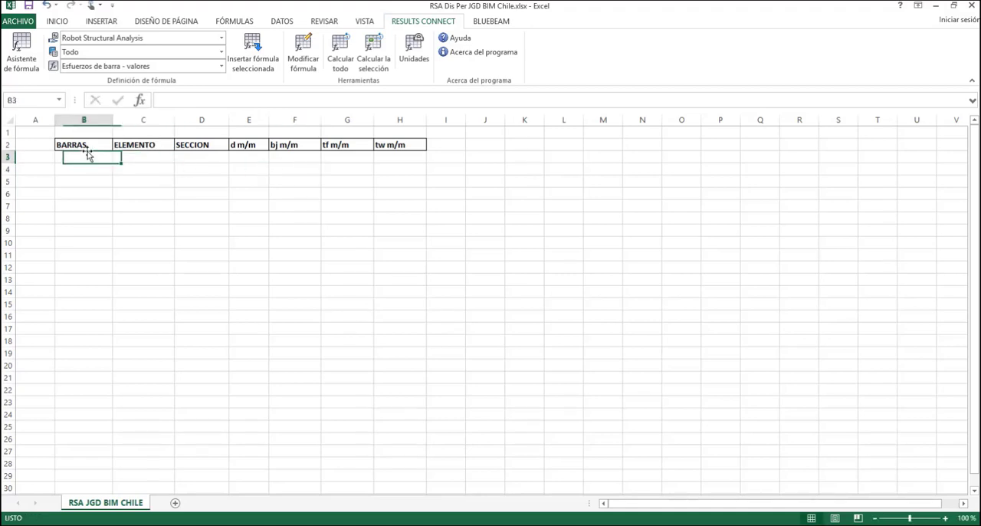
pyautogui.click(86, 144)
pyautogui.click(89, 156)
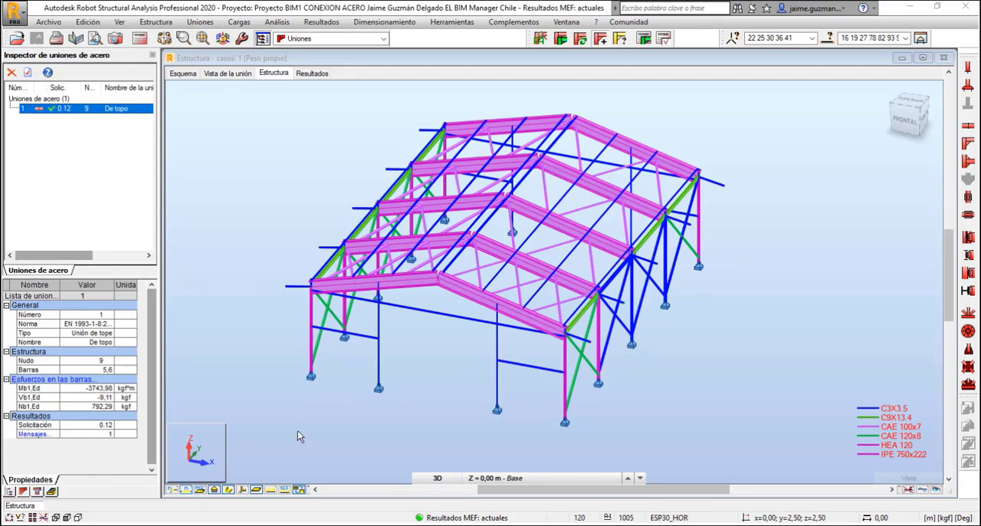
# Switch to Robot Structural Analysis, display the bar numbers and select the entire structure from the front view
pyautogui.click(298, 430)
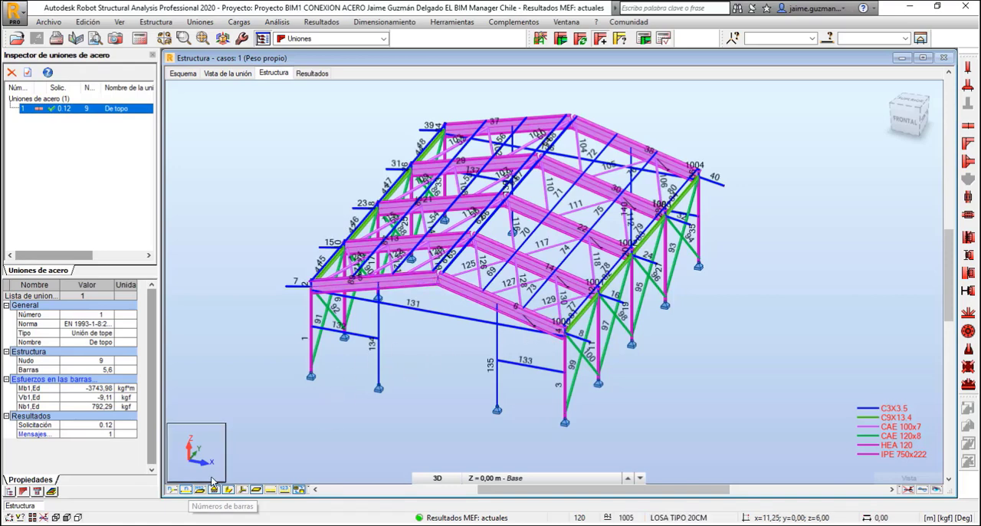
pyautogui.scroll(-3, 667, 350)
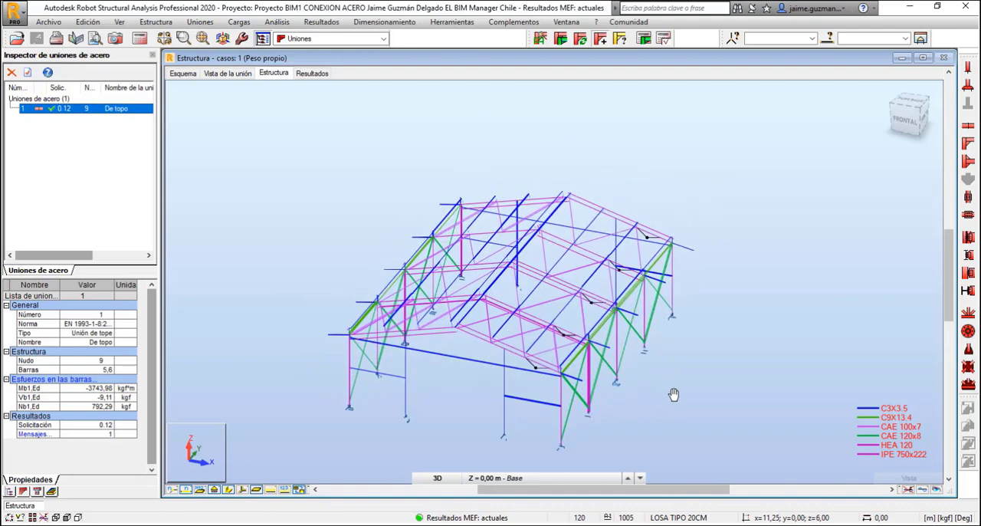
pyautogui.moveTo(680, 354)
pyautogui.mouseDown()
pyautogui.moveTo(683, 333)
pyautogui.moveTo(692, 361)
pyautogui.mouseUp()
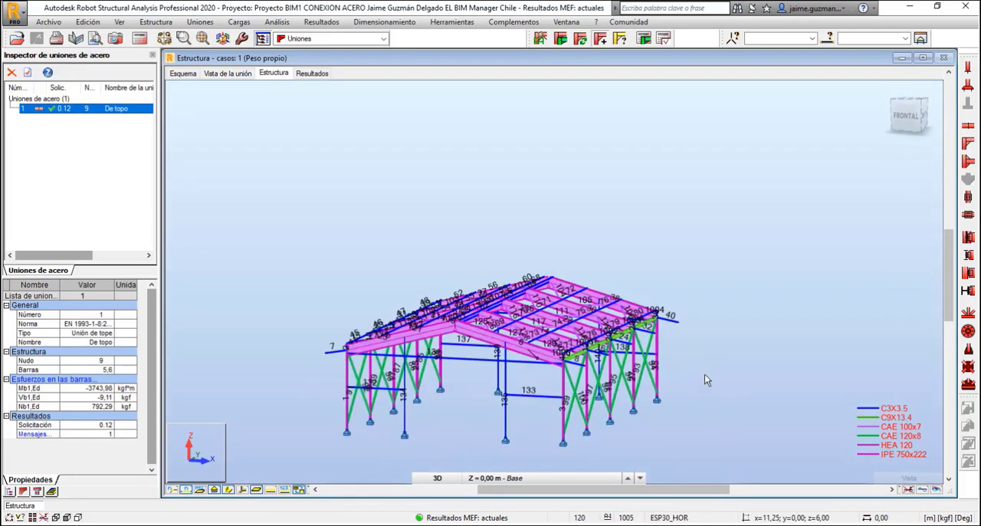
pyautogui.click(907, 117)
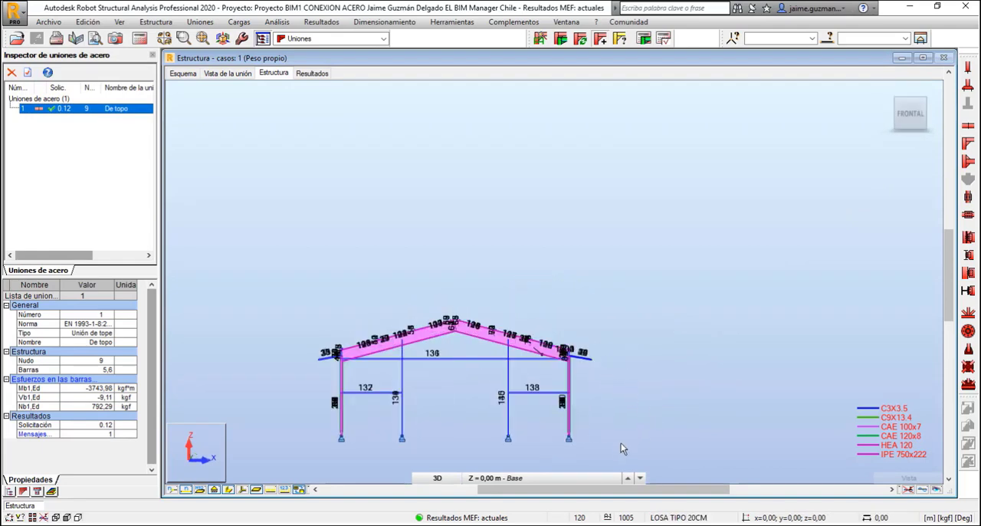
pyautogui.moveTo(408, 346); pyautogui.dragTo(279, 274)
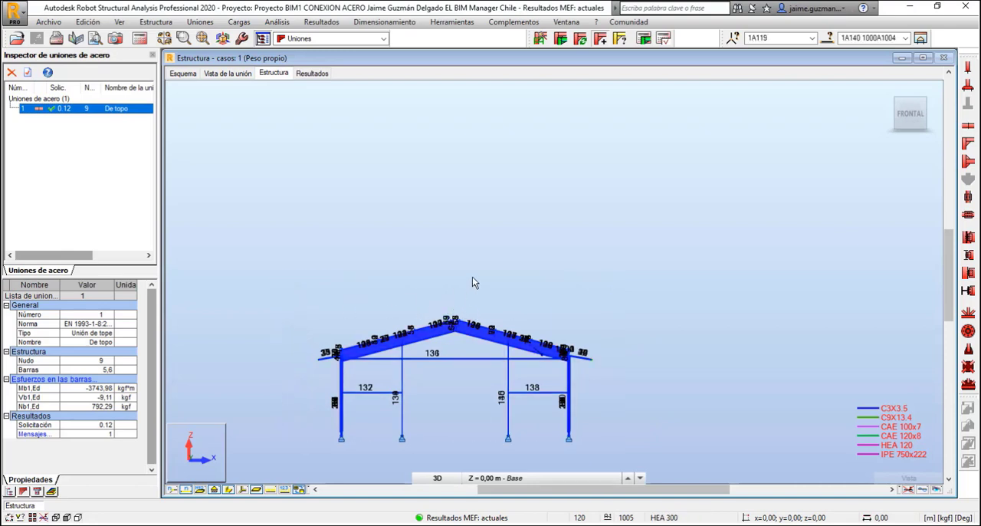
pyautogui.moveTo(491, 246); pyautogui.dragTo(534, 338)
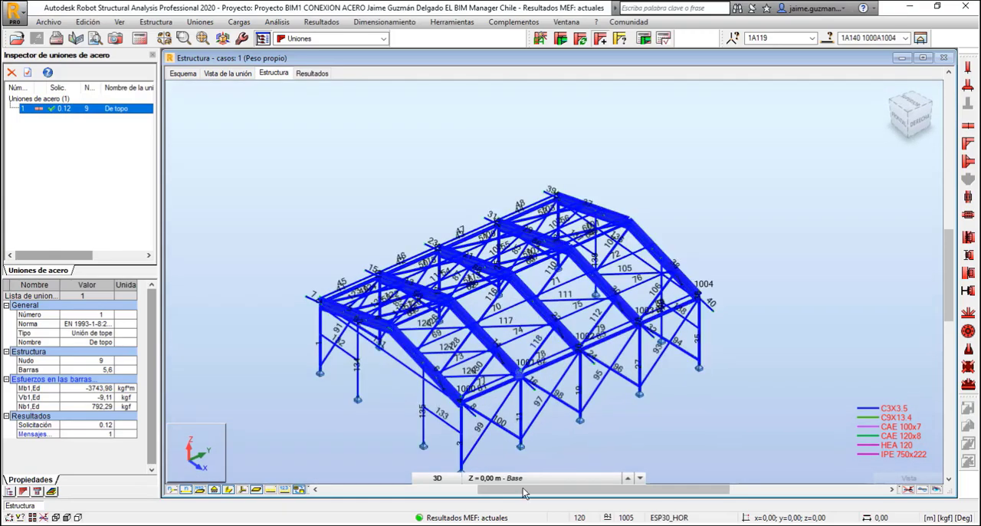
# Switch to Excel and set the Results Connect formula category to Estructura / Barras
pyautogui.hotkey('alt', 'Tab')
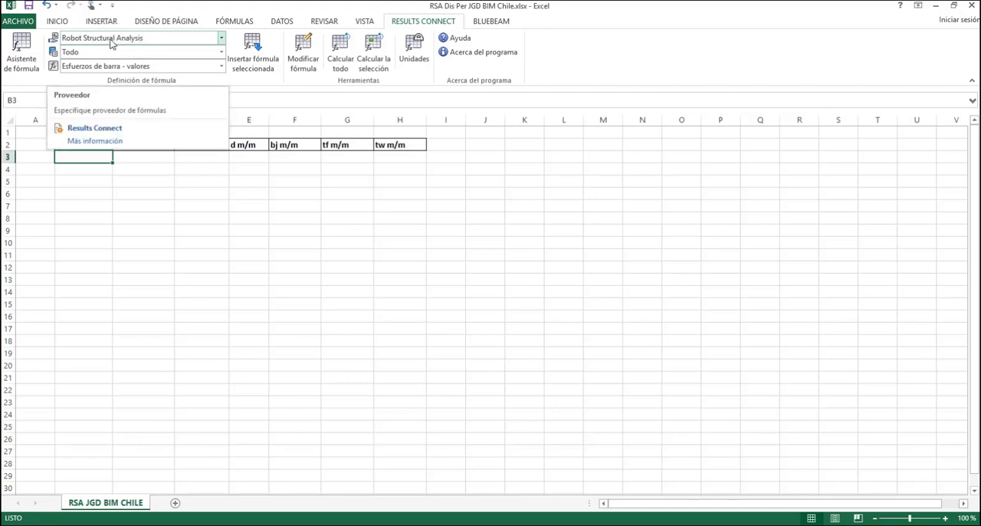
pyautogui.click(223, 52)
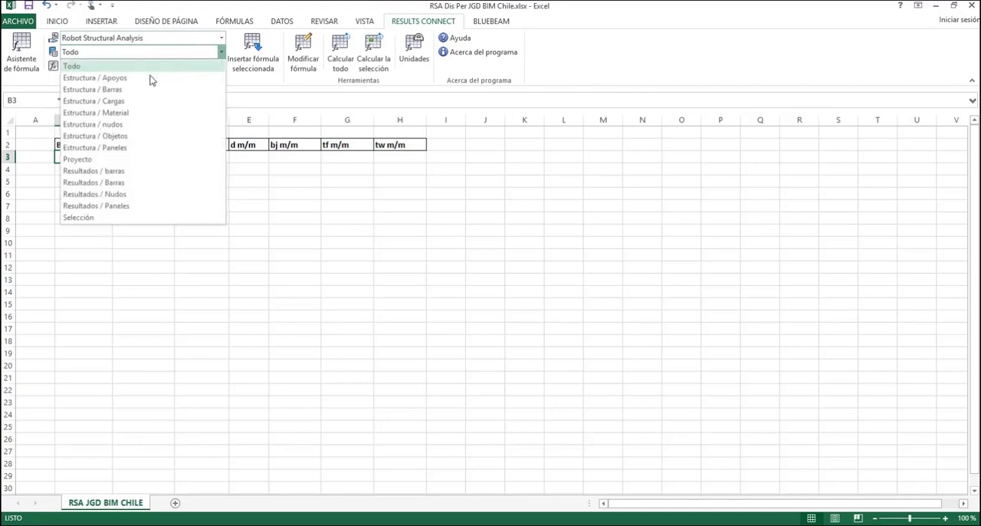
pyautogui.click(110, 89)
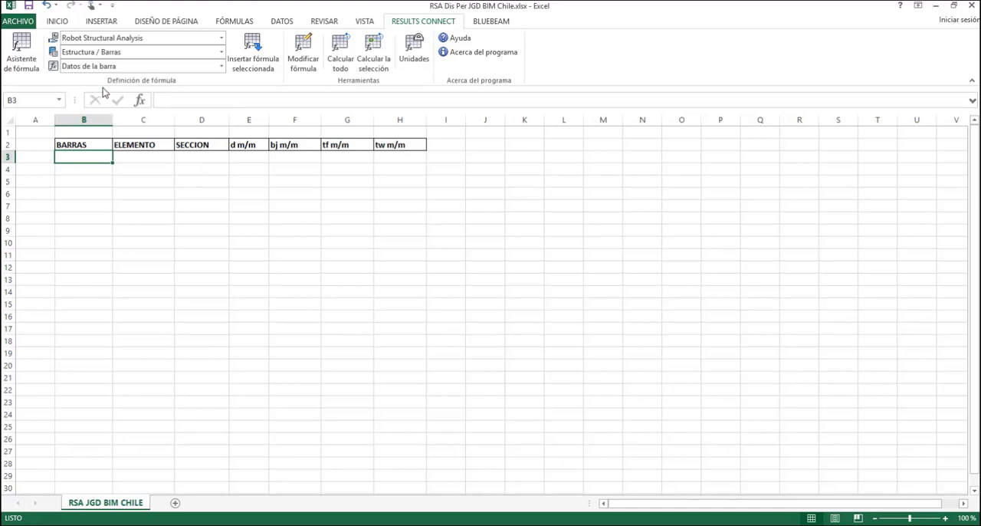
# Open the Results Connect formula assistant for cell B3, enlarge its window and reposition it over the sheet
pyautogui.click(21, 72)
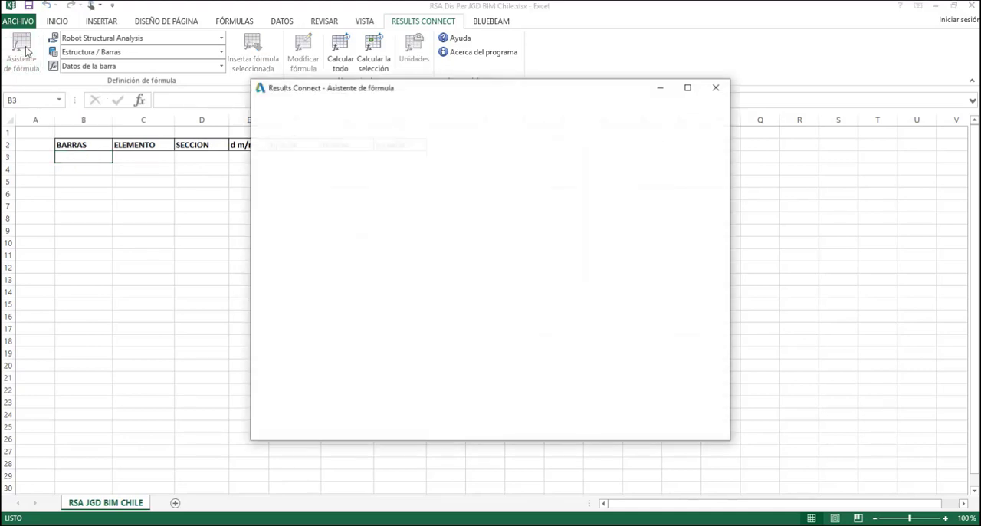
pyautogui.moveTo(337, 90); pyautogui.dragTo(312, 75)
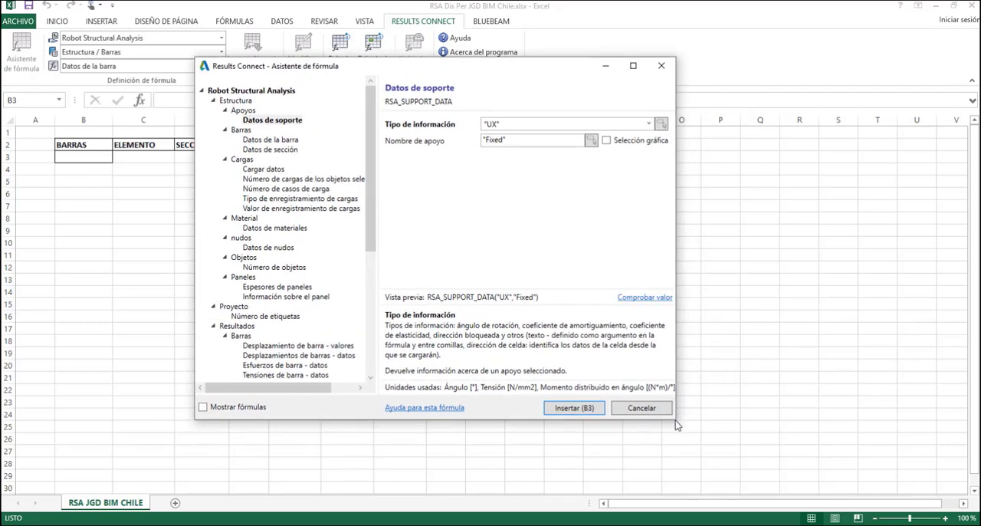
pyautogui.moveTo(677, 426); pyautogui.dragTo(815, 462)
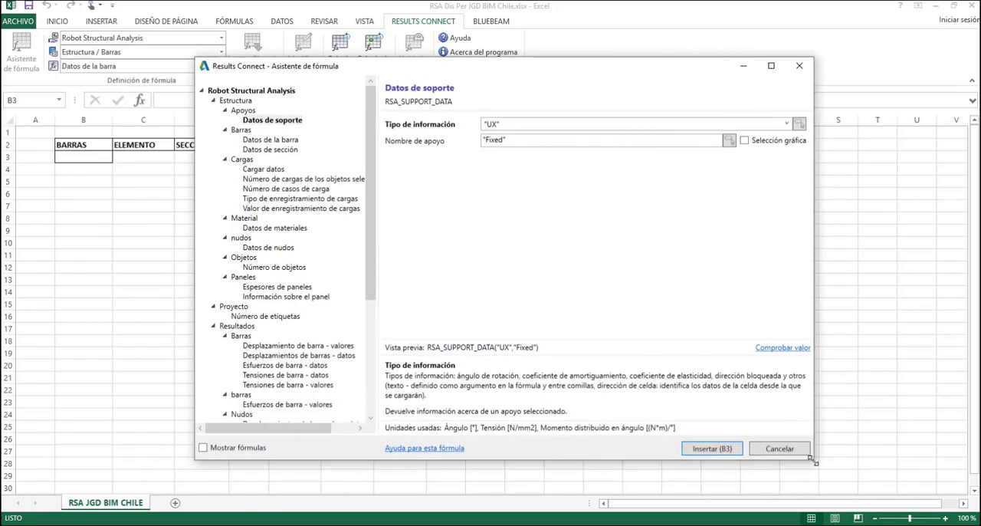
pyautogui.moveTo(298, 68); pyautogui.dragTo(346, 47)
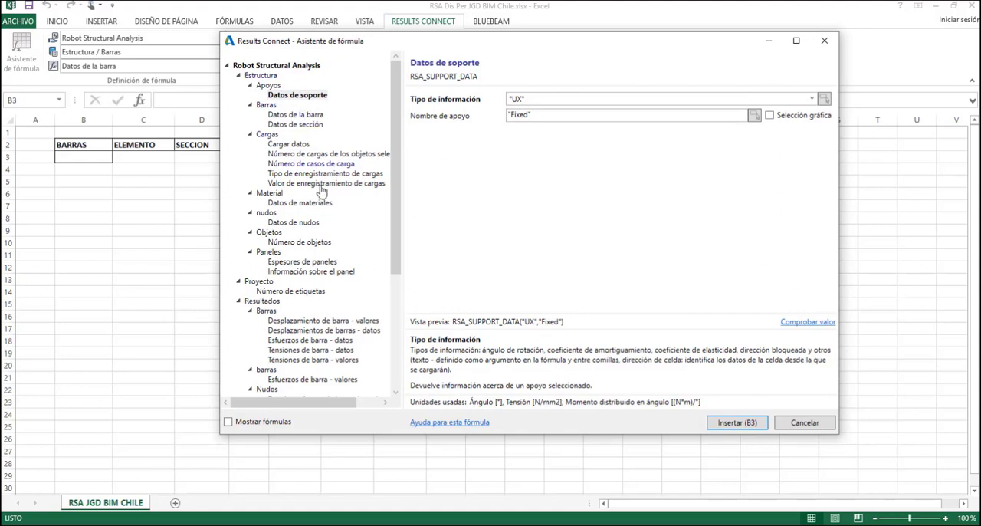
# Examine the formula groups available in the assistant, from Estructura through Resultados and Selección to Unidades
pyautogui.scroll(-1, 321, 360)
pyautogui.scroll(-6, 320, 360)
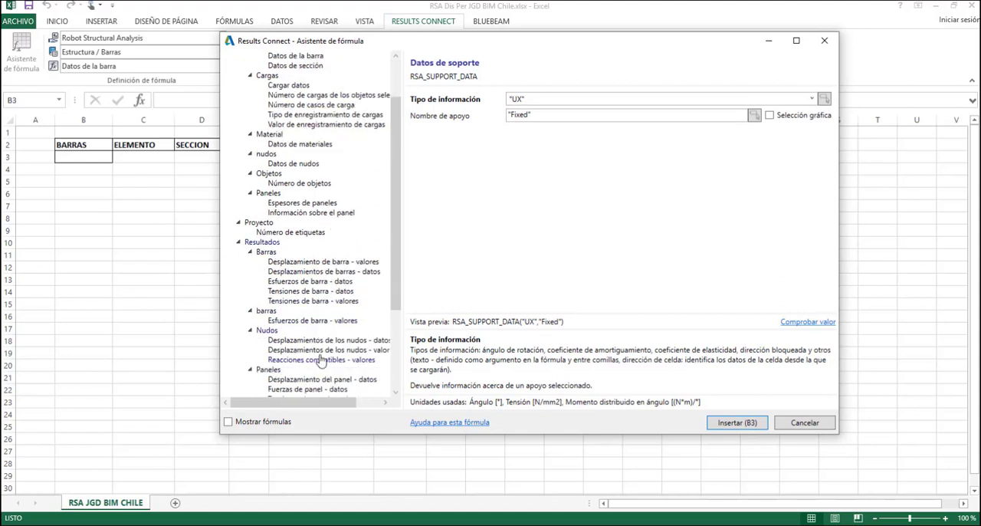
pyautogui.scroll(-1, 322, 360)
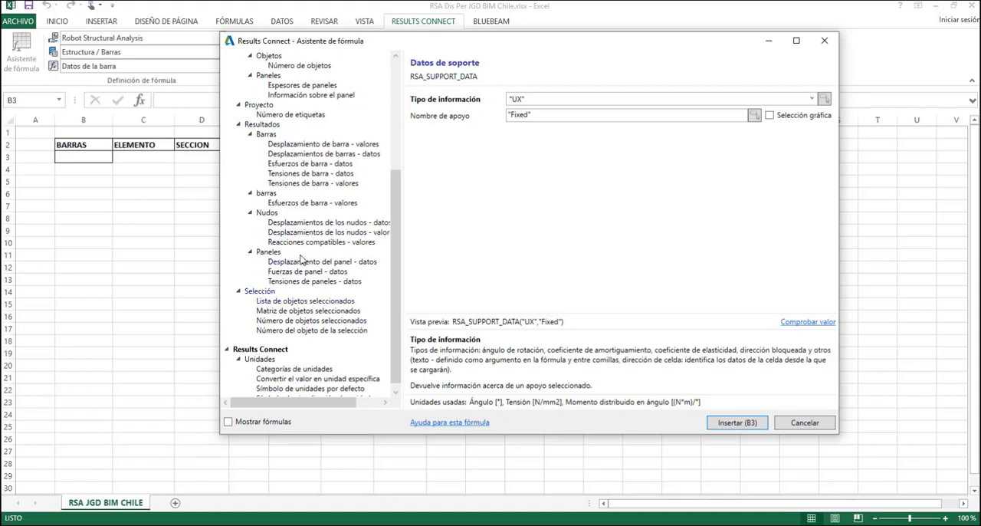
pyautogui.scroll(6, 302, 261)
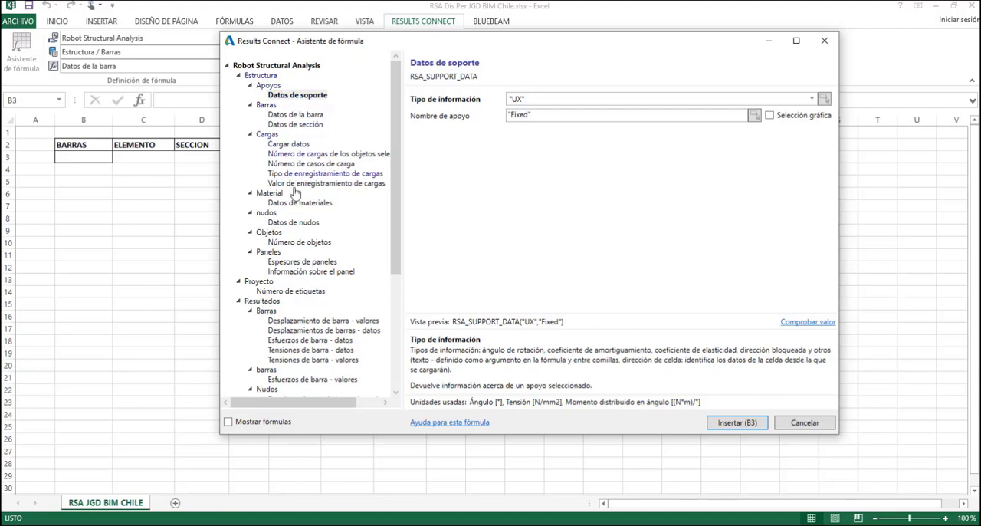
pyautogui.scroll(-1, 316, 266)
pyautogui.scroll(-2, 314, 263)
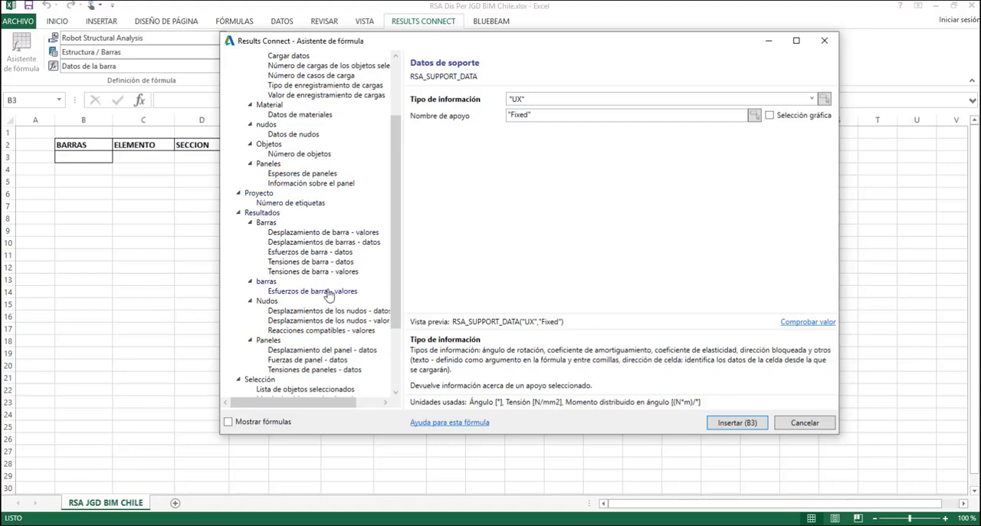
pyautogui.scroll(-1, 292, 280)
pyautogui.scroll(-2, 292, 281)
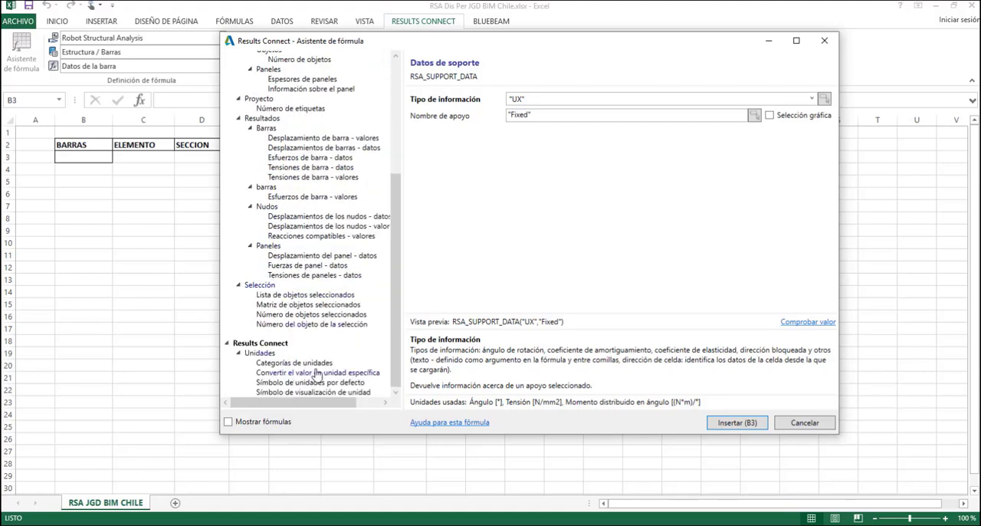
pyautogui.scroll(6, 331, 318)
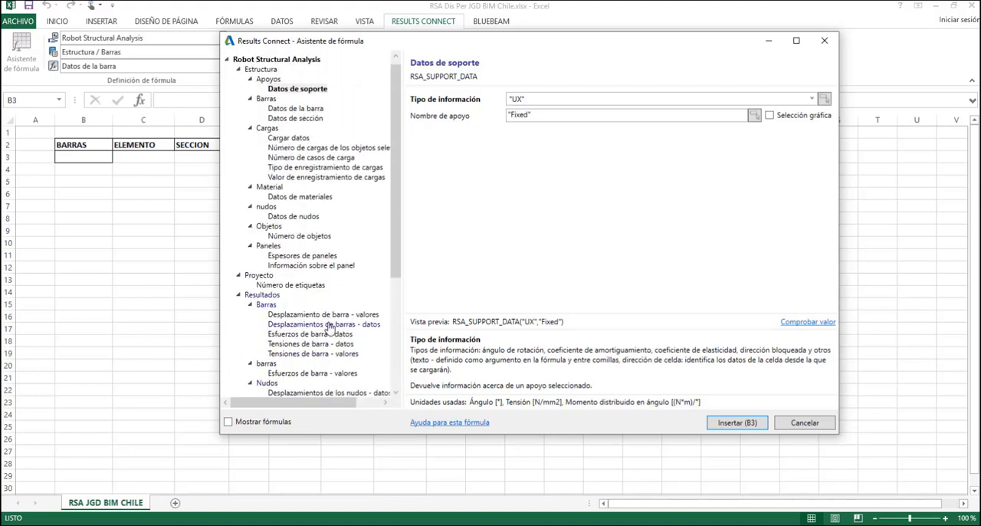
pyautogui.scroll(-1, 330, 327)
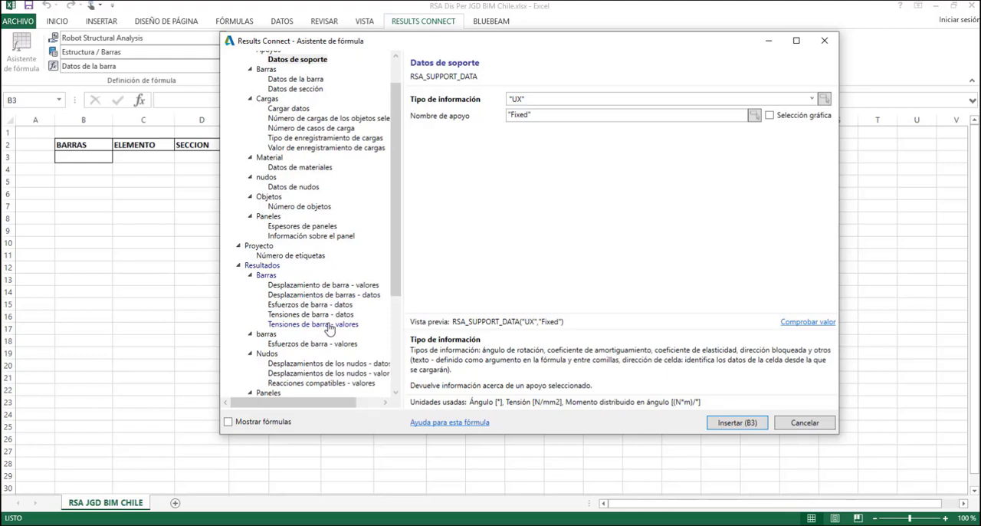
pyautogui.scroll(1, 330, 329)
pyautogui.scroll(-5, 331, 331)
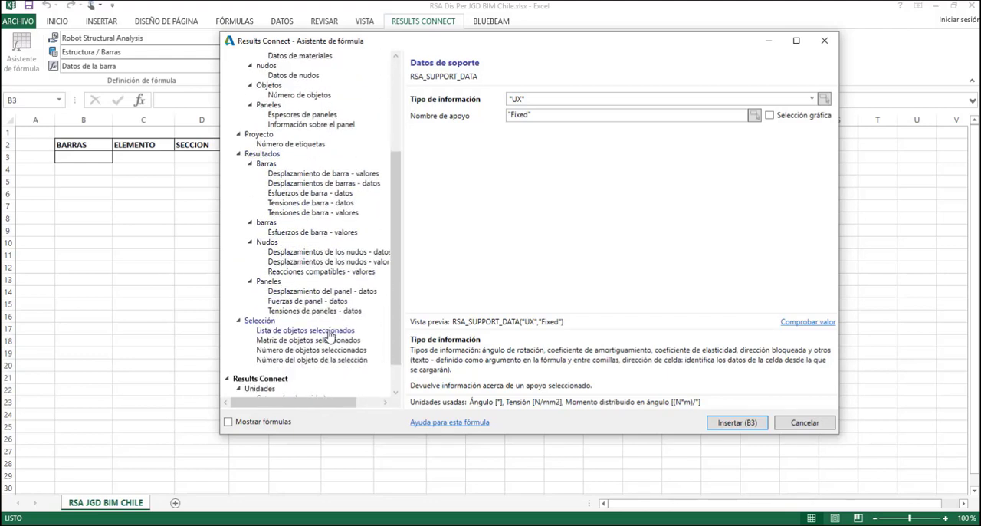
pyautogui.scroll(-1, 331, 334)
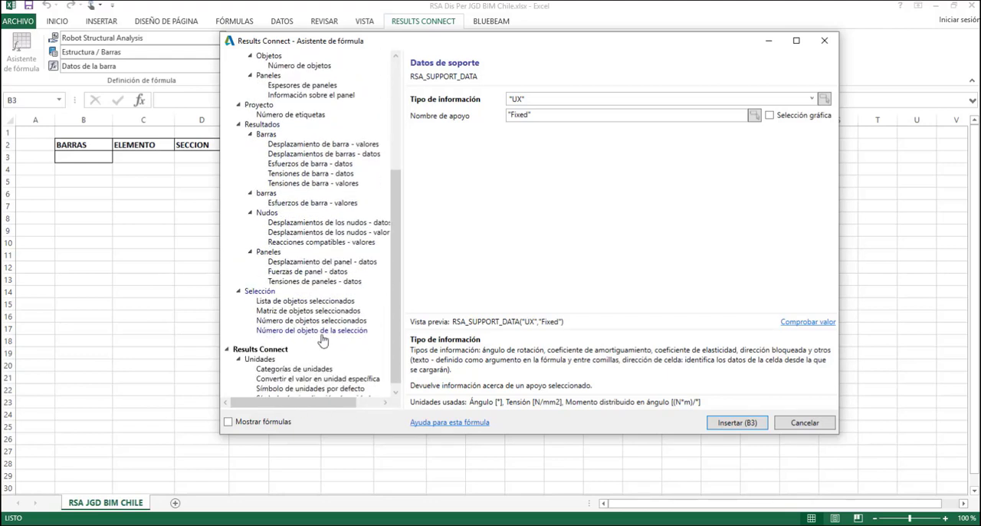
# Insert the Matriz de objetos seleccionados formula in B3 with object type "BARS" and the cell range defined by the formula's results
pyautogui.click(283, 313)
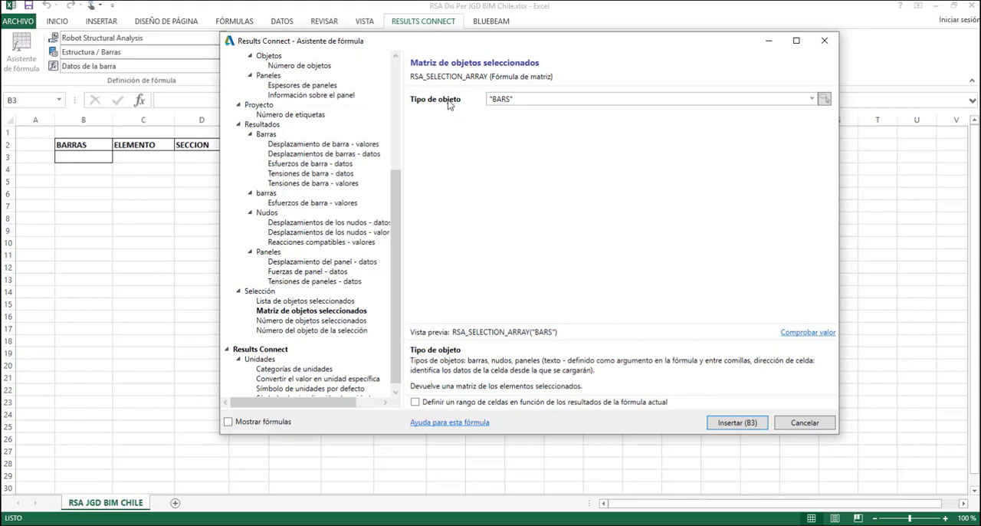
pyautogui.click(812, 100)
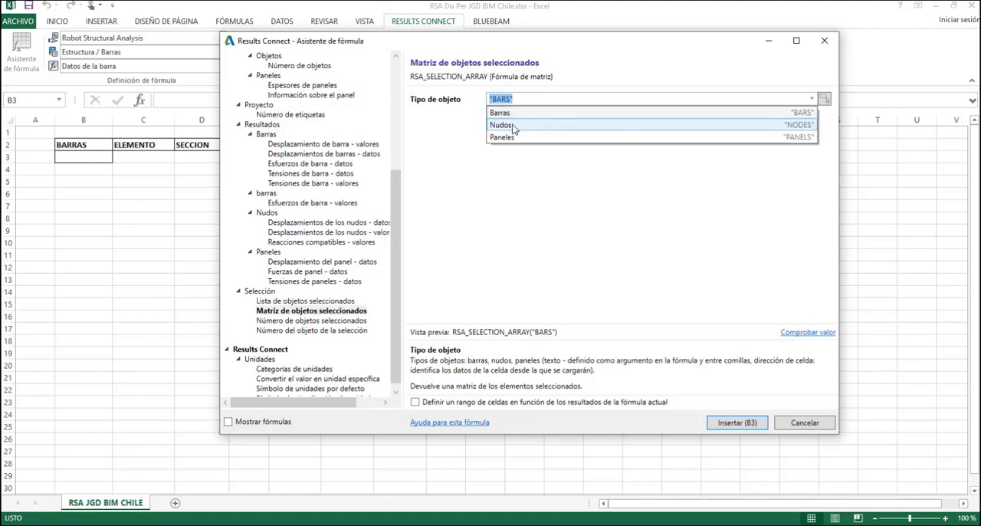
pyautogui.click(579, 220)
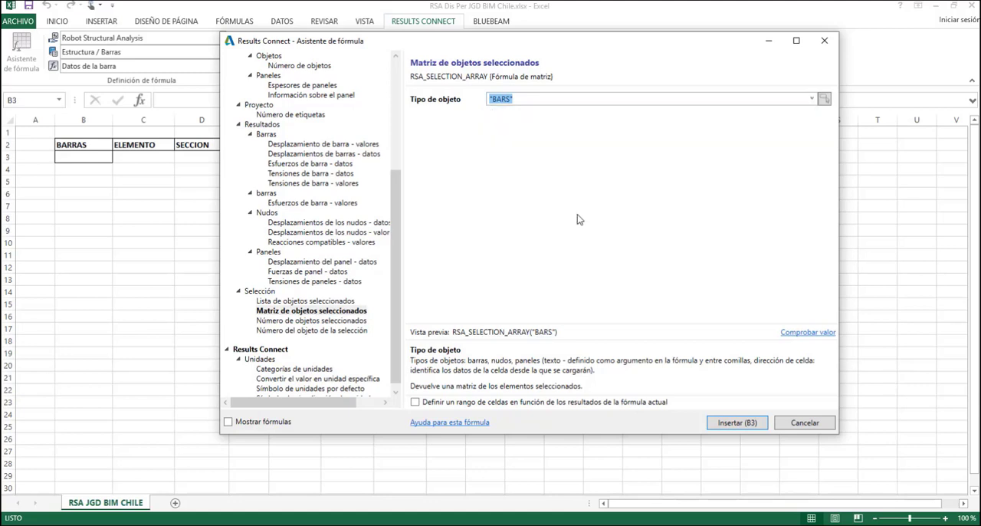
pyautogui.click(416, 402)
pyautogui.click(415, 401)
pyautogui.click(737, 424)
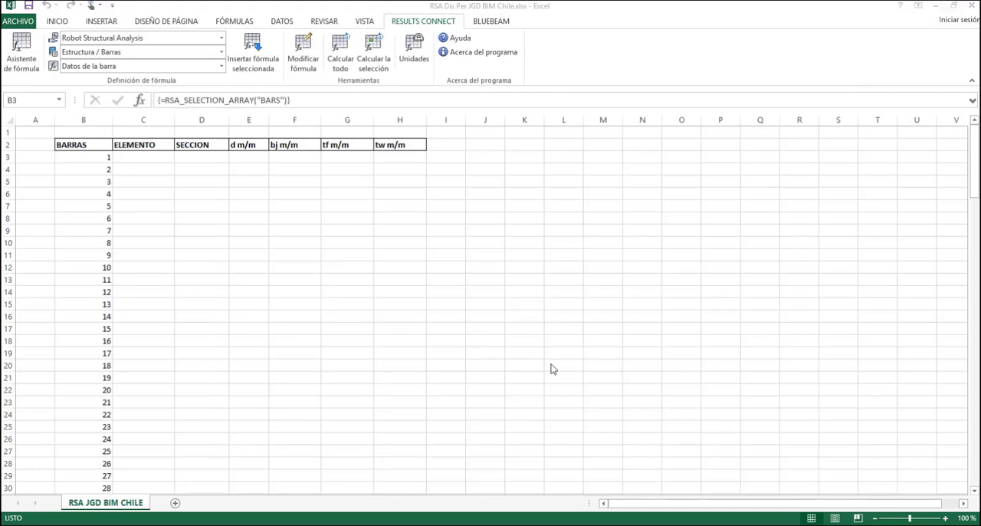
# Review the bar numbers and their array formula in column B, from the first row to the end of the list
pyautogui.click(90, 157)
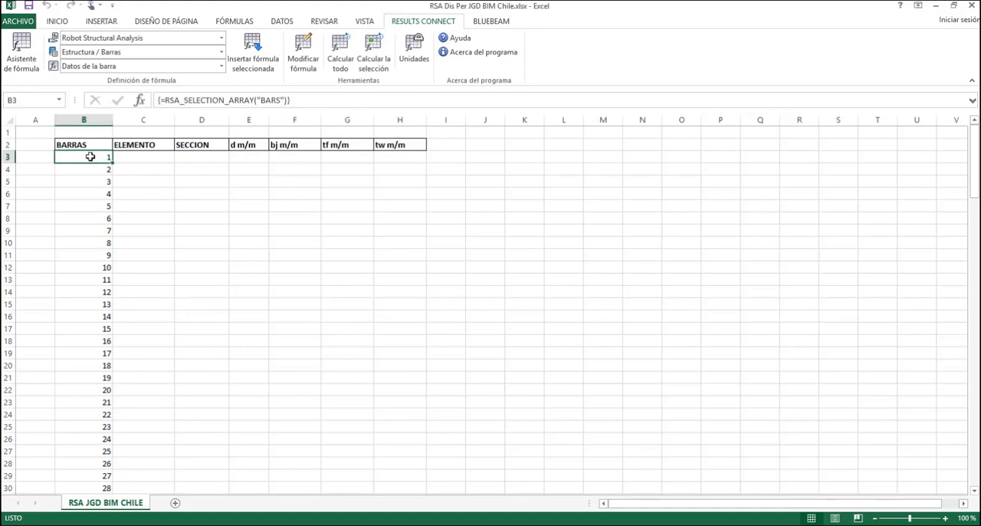
pyautogui.click(99, 171)
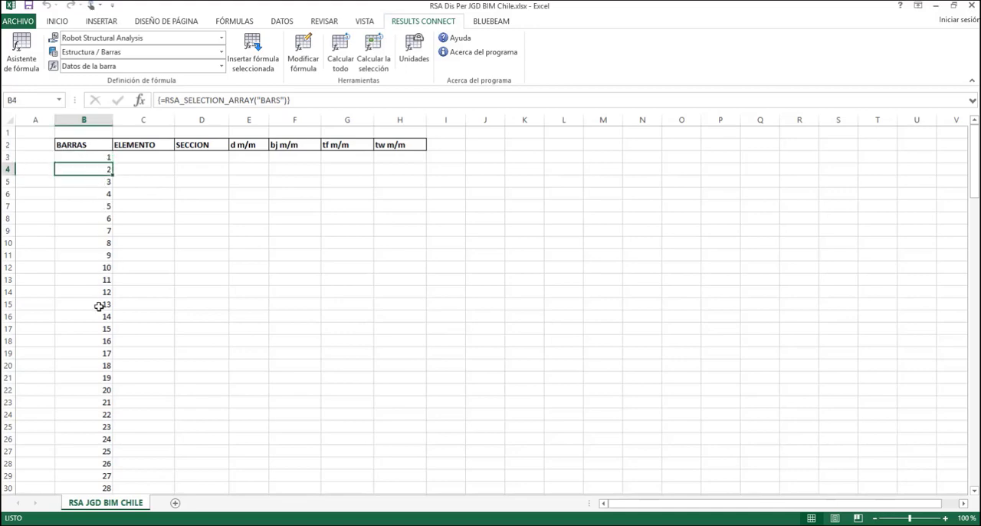
pyautogui.scroll(-7, 99, 307)
pyautogui.scroll(-20, 99, 336)
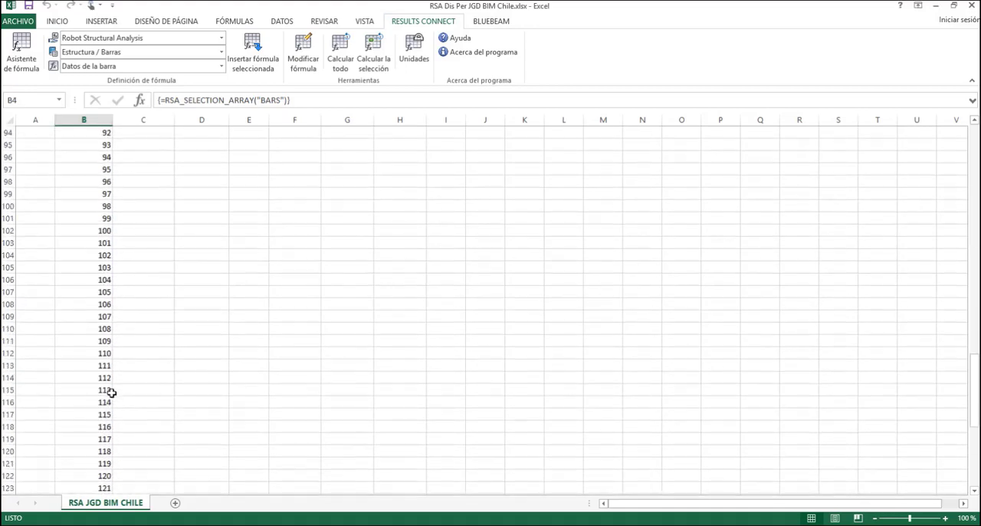
pyautogui.scroll(-2, 115, 399)
pyautogui.scroll(1, 114, 398)
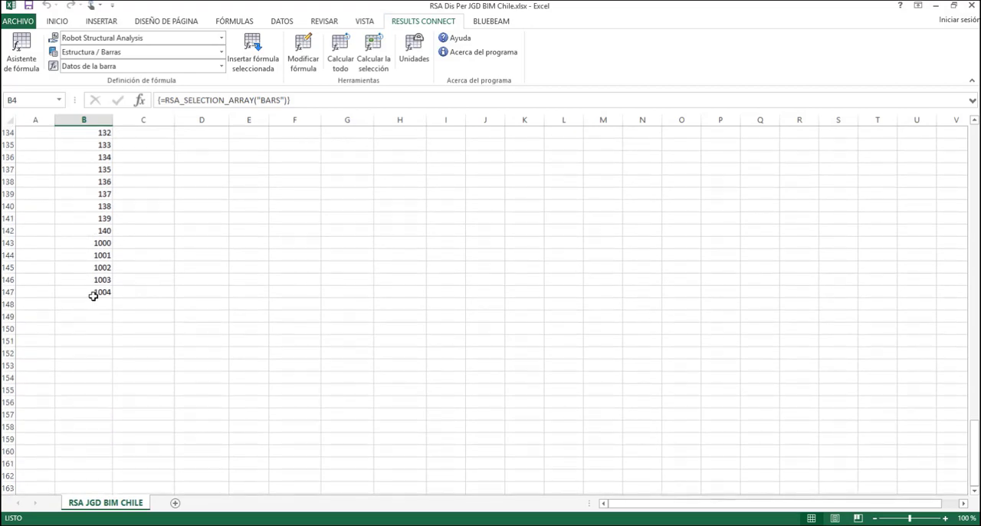
pyautogui.scroll(20, 113, 292)
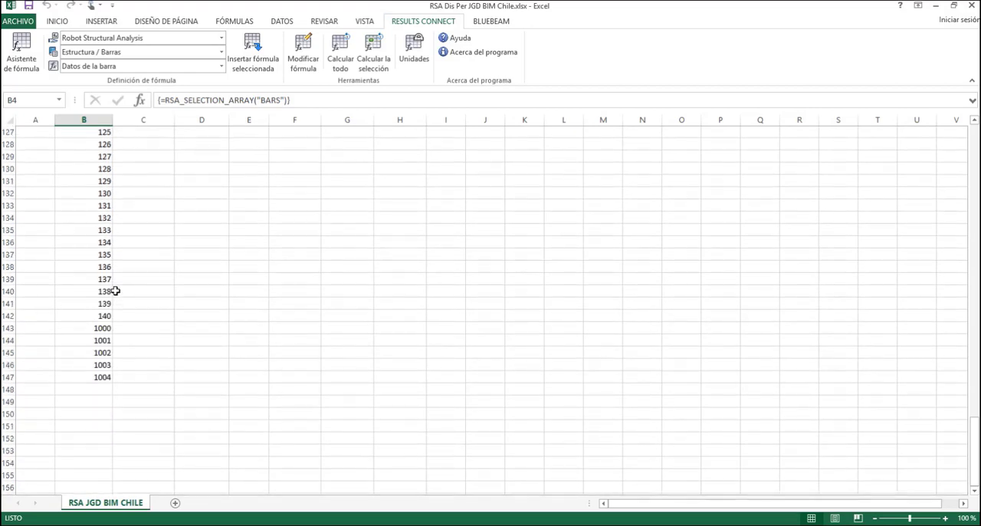
pyautogui.scroll(12, 114, 292)
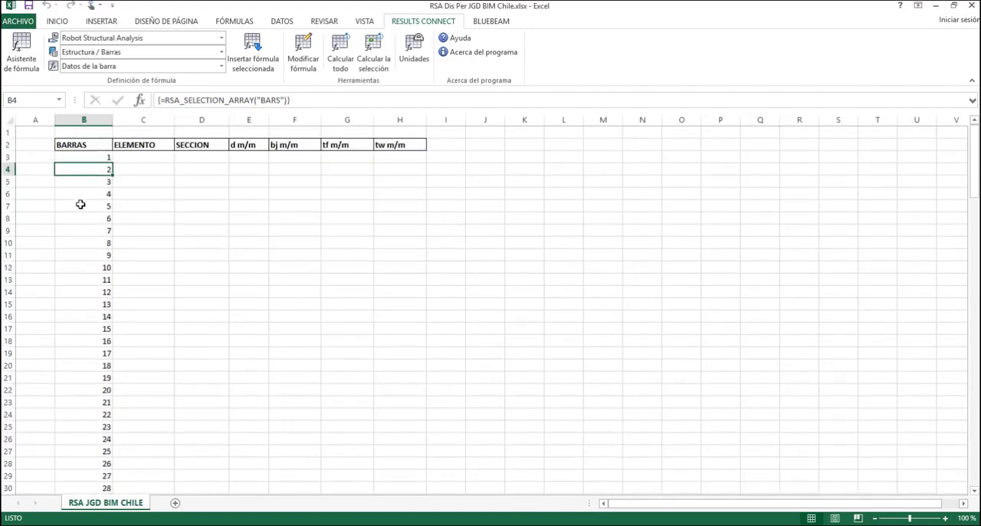
pyautogui.click(94, 181)
pyautogui.press('Down')
pyautogui.press('Down')
pyautogui.press('Down')
pyautogui.press('Down')
pyautogui.press('Down')
pyautogui.press('Down')
pyautogui.press('Down')
pyautogui.press('Down')
pyautogui.press('Down')
pyautogui.press('Down')
pyautogui.press('Down')
pyautogui.press('Down')
pyautogui.press('Down')
pyautogui.press('Down')
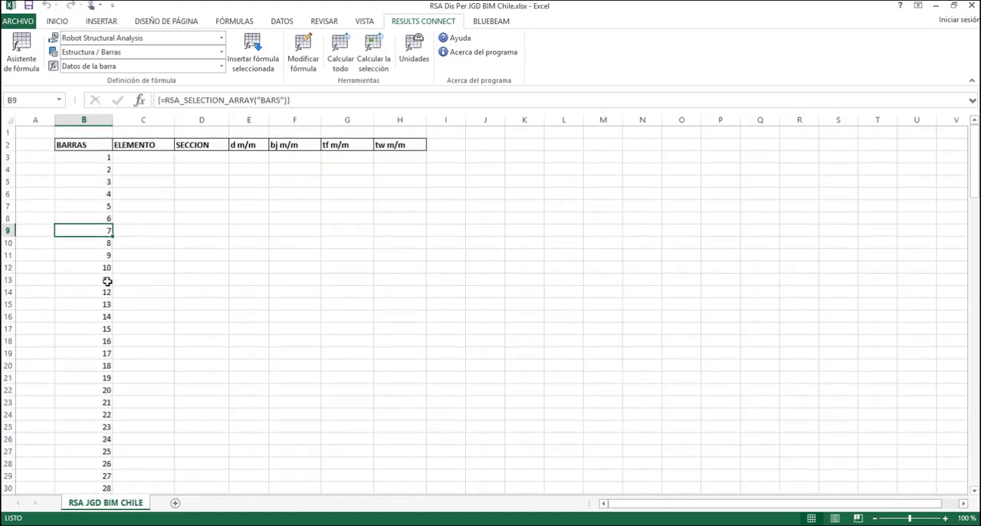
# Try to edit the bar number array formula in cell B9 alone
pyautogui.click(85, 235)
pyautogui.click(304, 101)
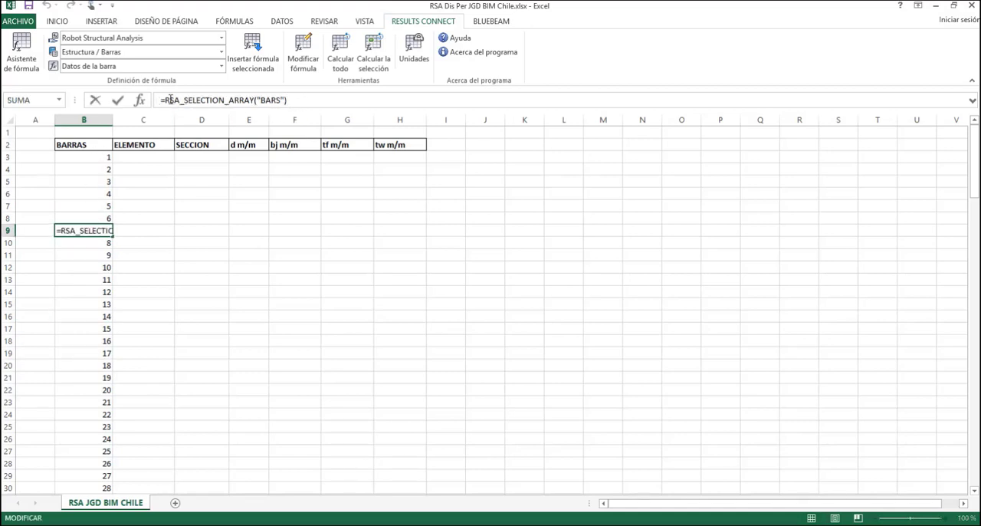
pyautogui.press('Return')
pyautogui.click(524, 299)
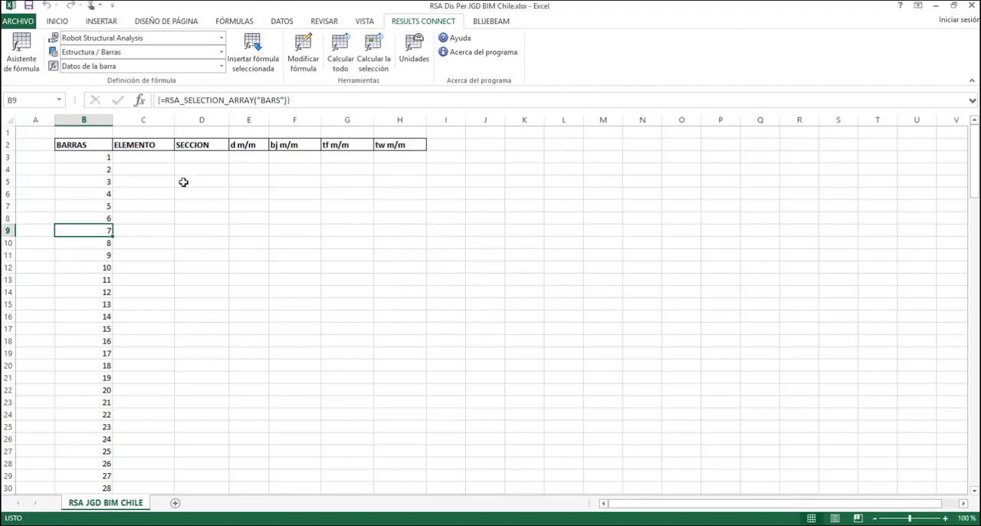
pyautogui.click(144, 157)
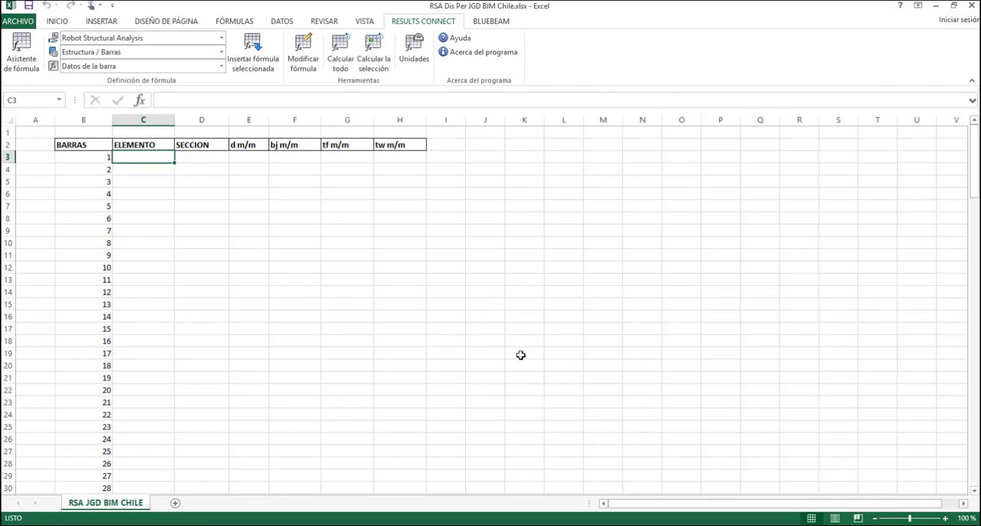
pyautogui.scroll(-2, 521, 354)
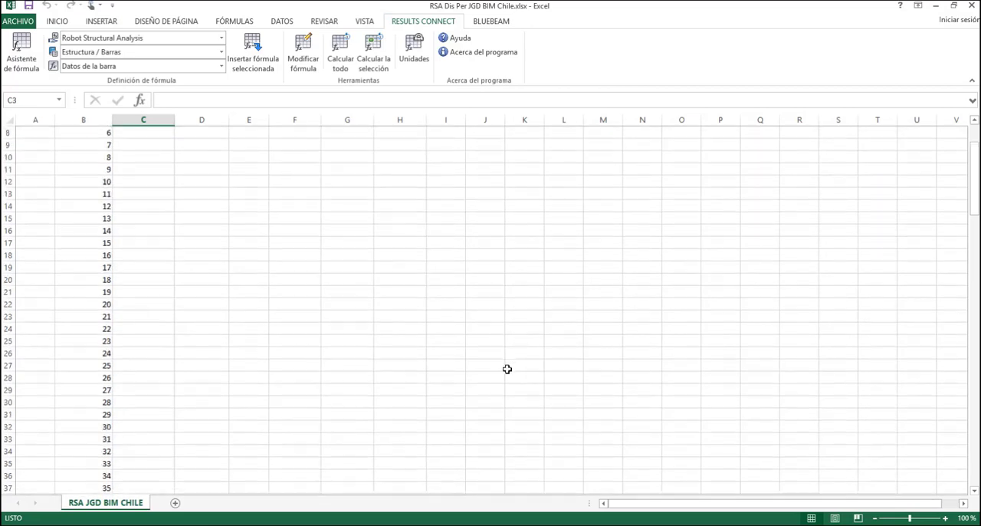
pyautogui.scroll(2, 506, 368)
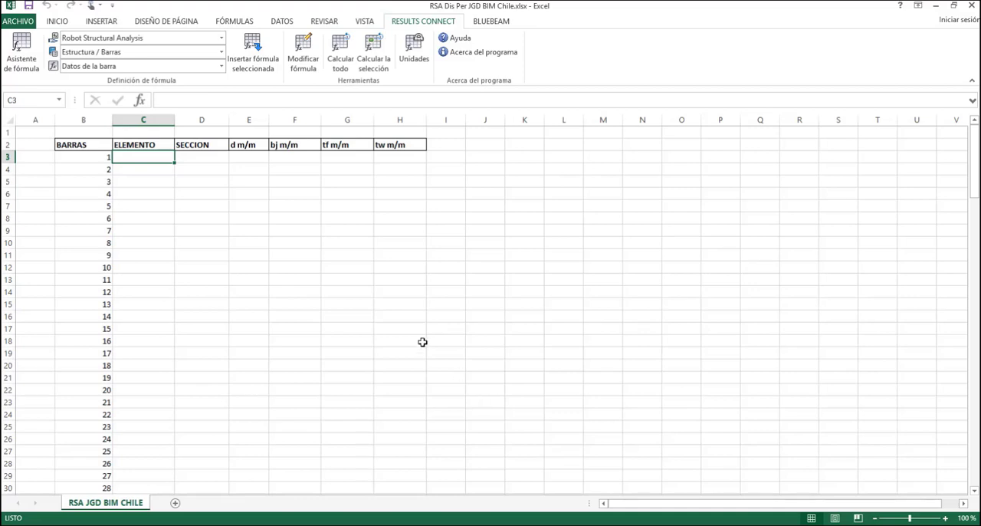
pyautogui.click(215, 157)
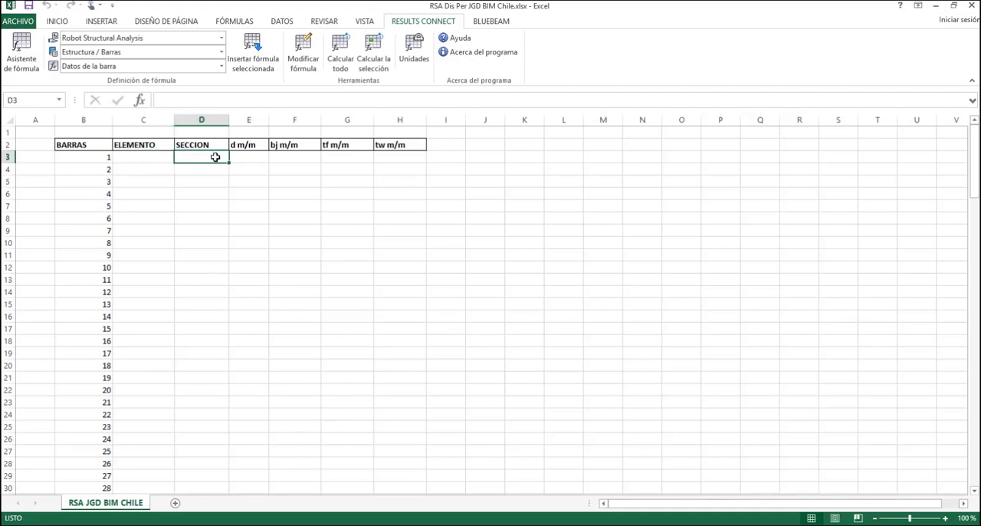
pyautogui.click(479, 170)
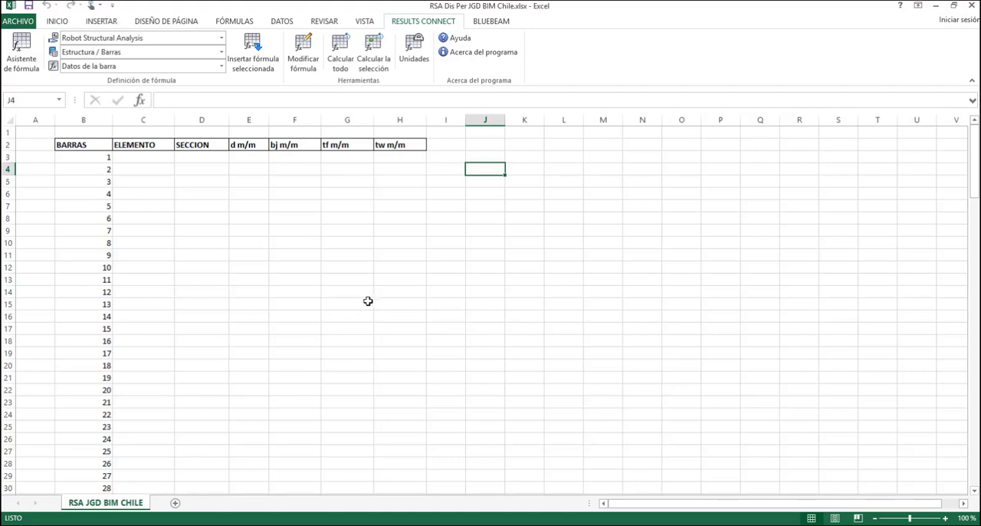
pyautogui.click(144, 144)
pyautogui.click(149, 159)
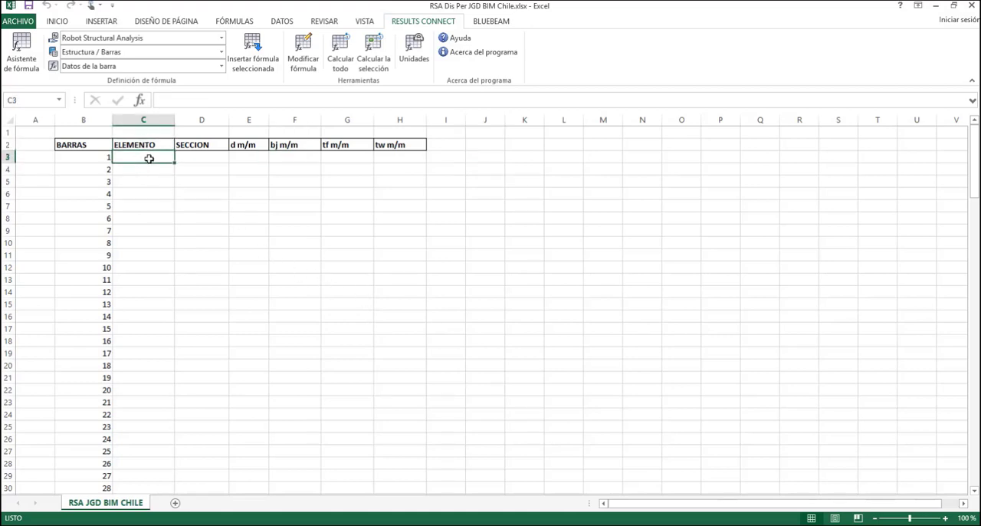
pyautogui.click(206, 160)
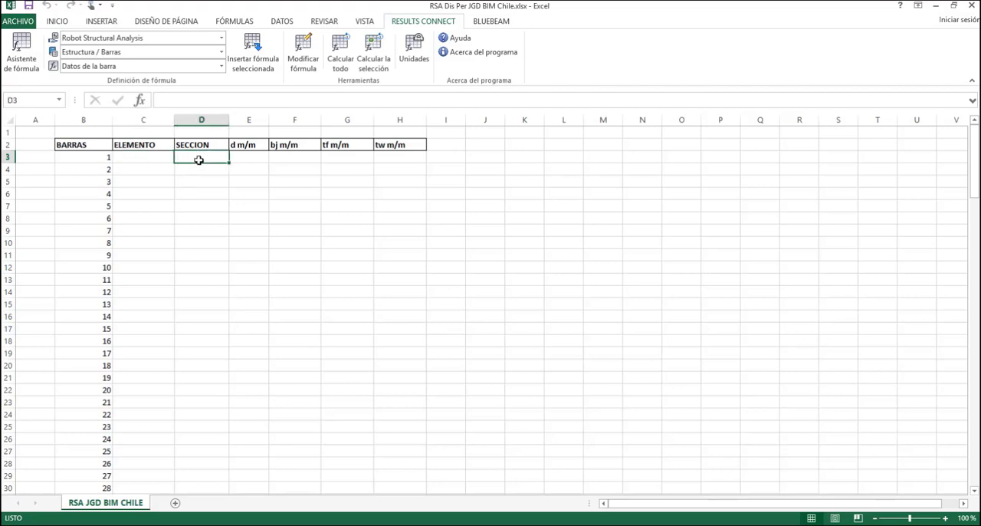
pyautogui.click(138, 156)
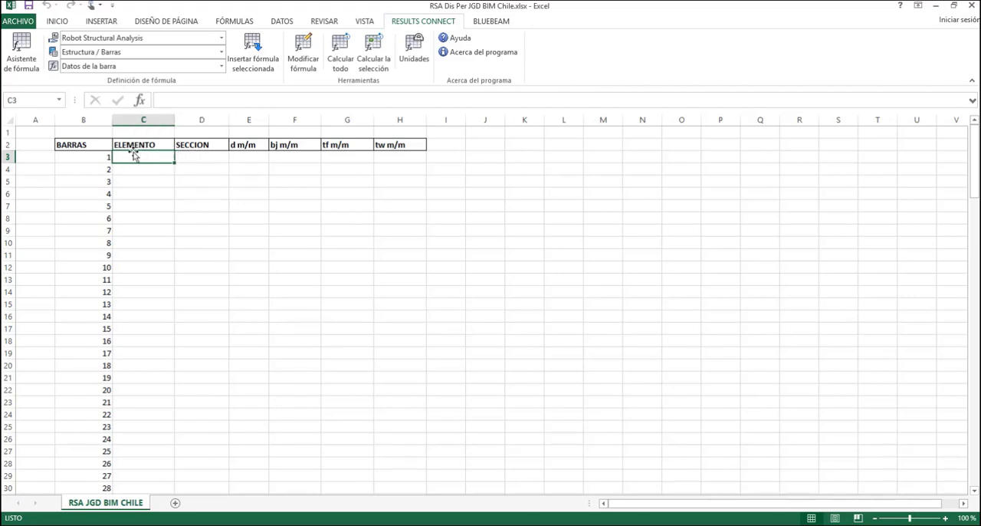
pyautogui.click(222, 58)
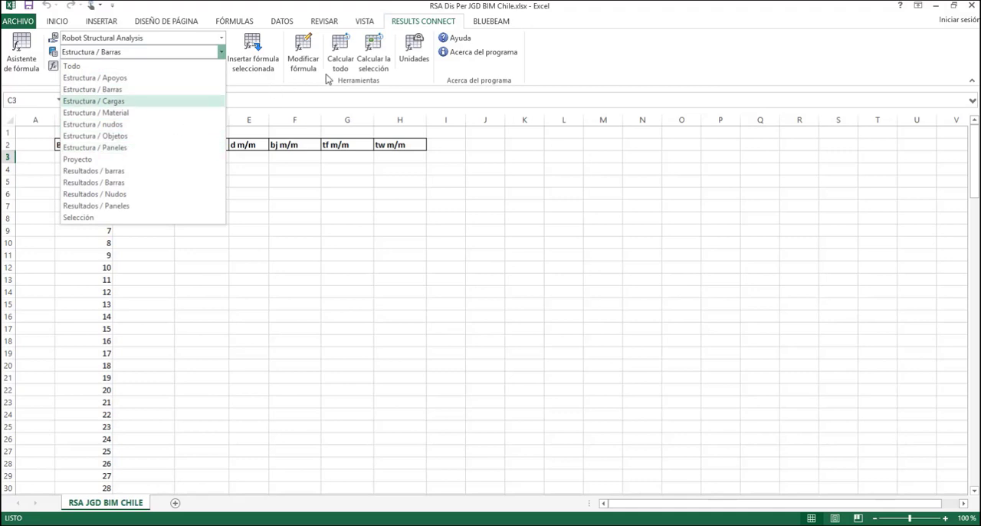
pyautogui.click(592, 65)
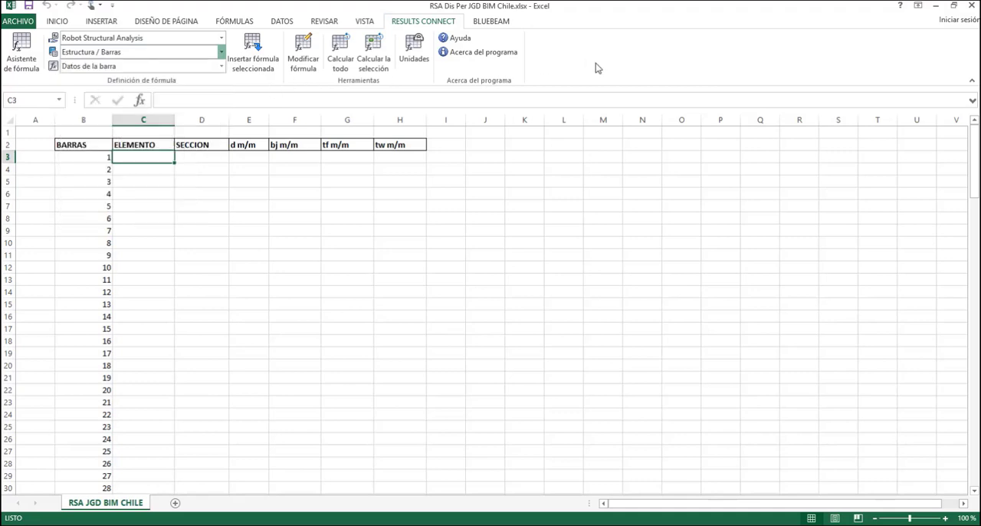
pyautogui.click(197, 158)
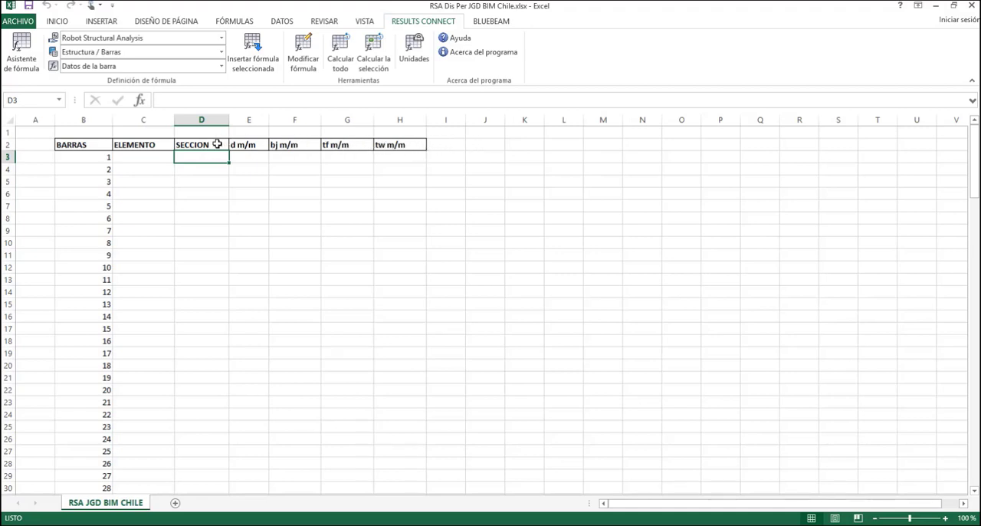
pyautogui.moveTo(215, 144); pyautogui.dragTo(424, 157)
pyautogui.click(539, 162)
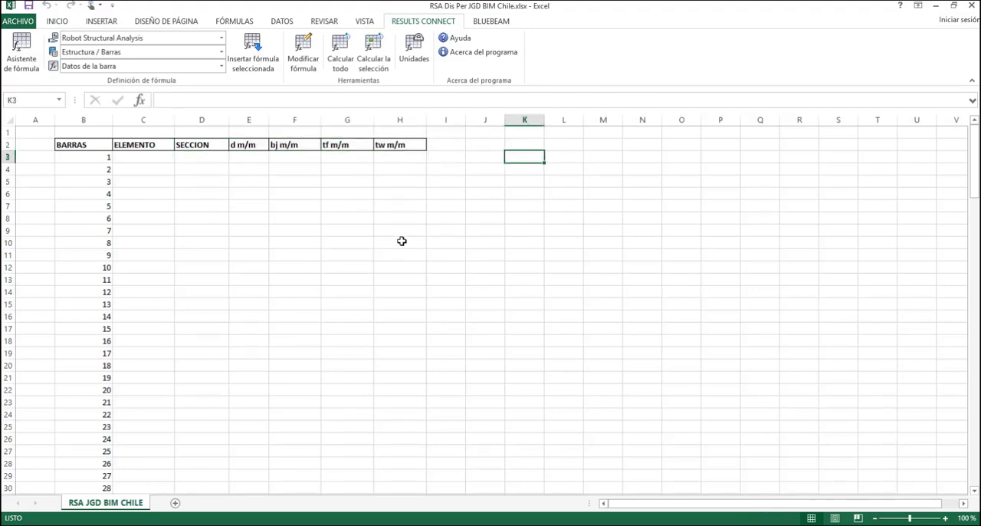
# Open the formula assistant for cell D3 and choose the Datos de la barra formula with information type "SECTION"
pyautogui.click(201, 157)
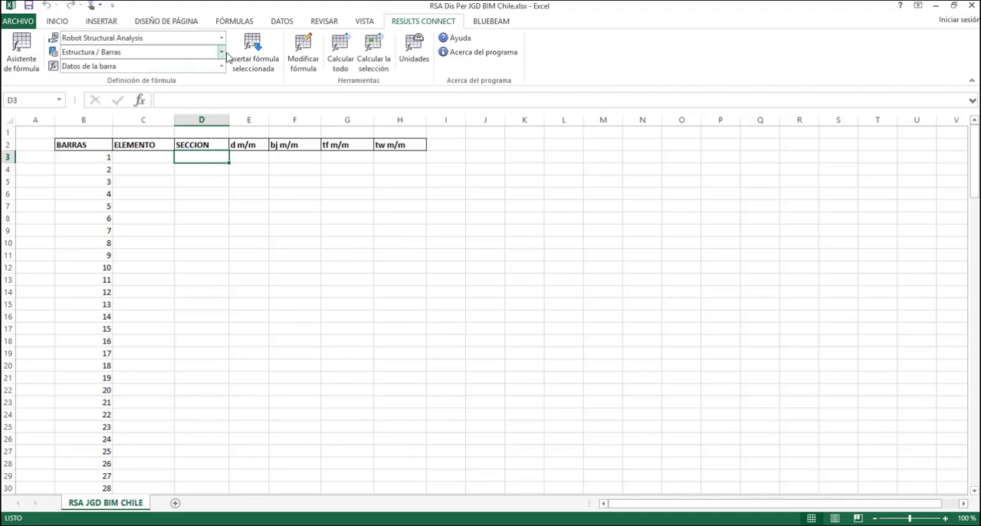
pyautogui.click(222, 52)
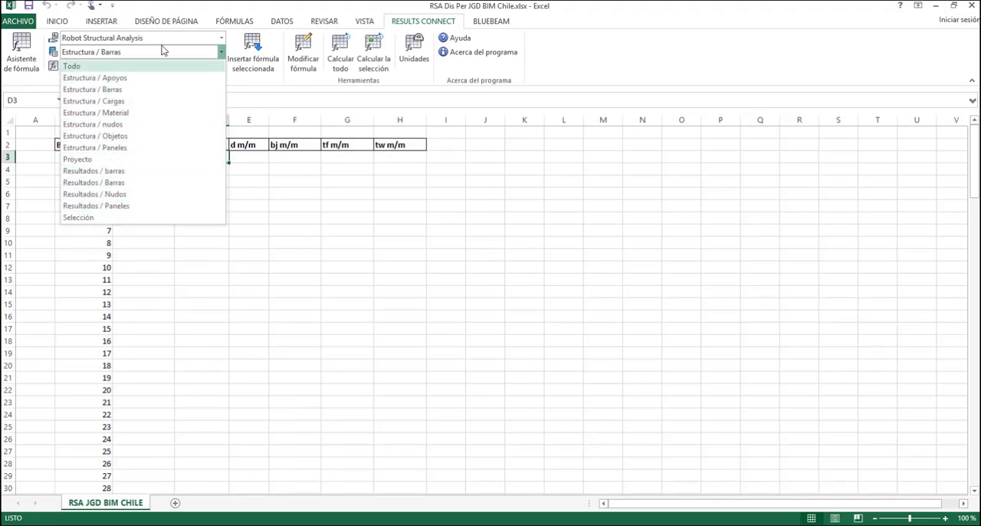
pyautogui.click(578, 68)
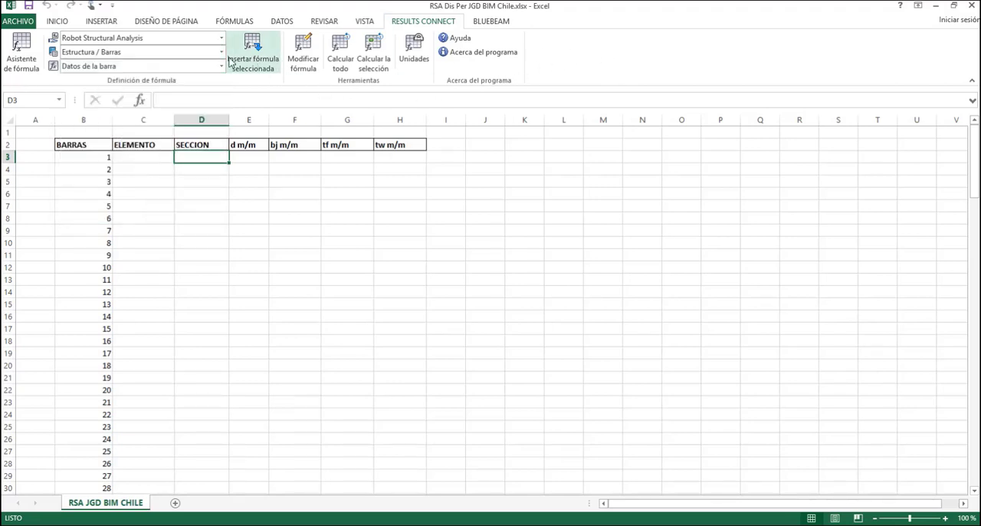
pyautogui.click(23, 55)
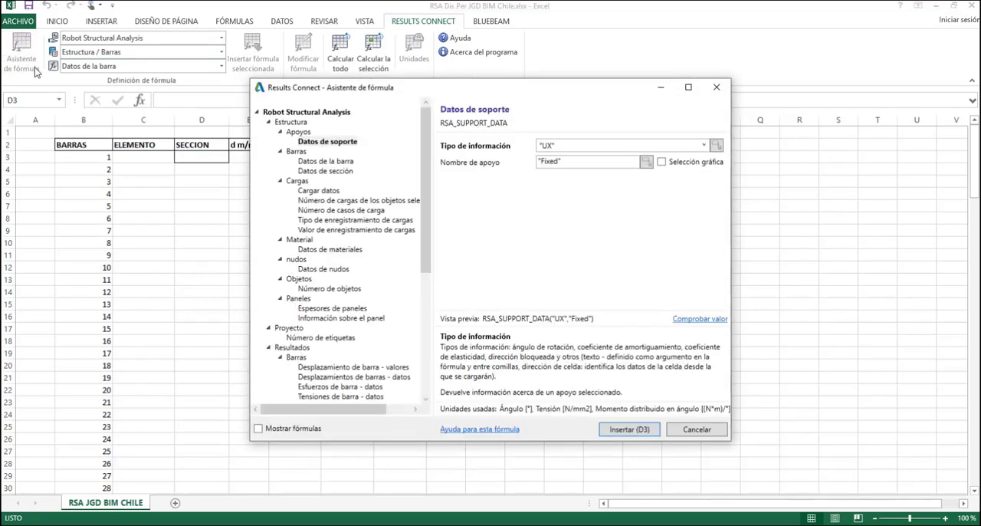
pyautogui.moveTo(381, 92); pyautogui.dragTo(456, 84)
pyautogui.click(406, 153)
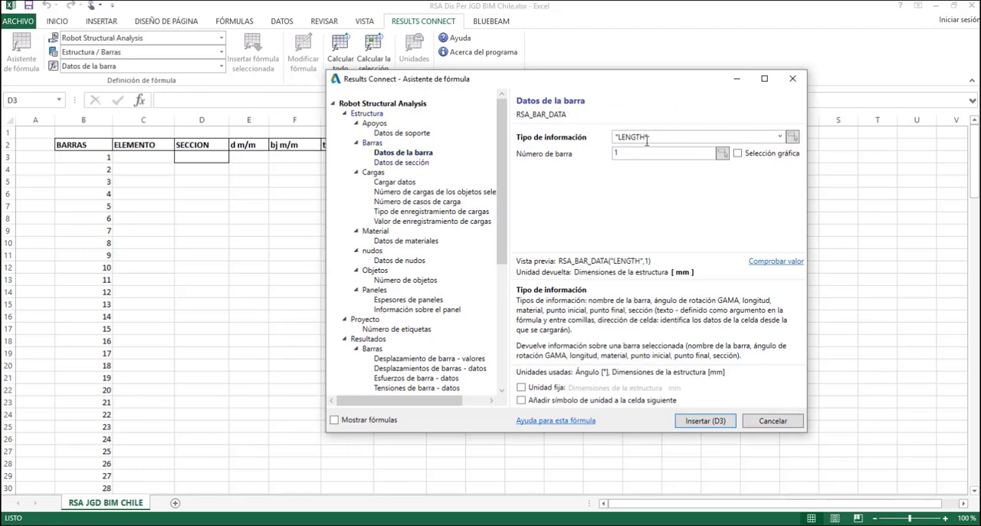
pyautogui.moveTo(677, 78); pyautogui.dragTo(689, 50)
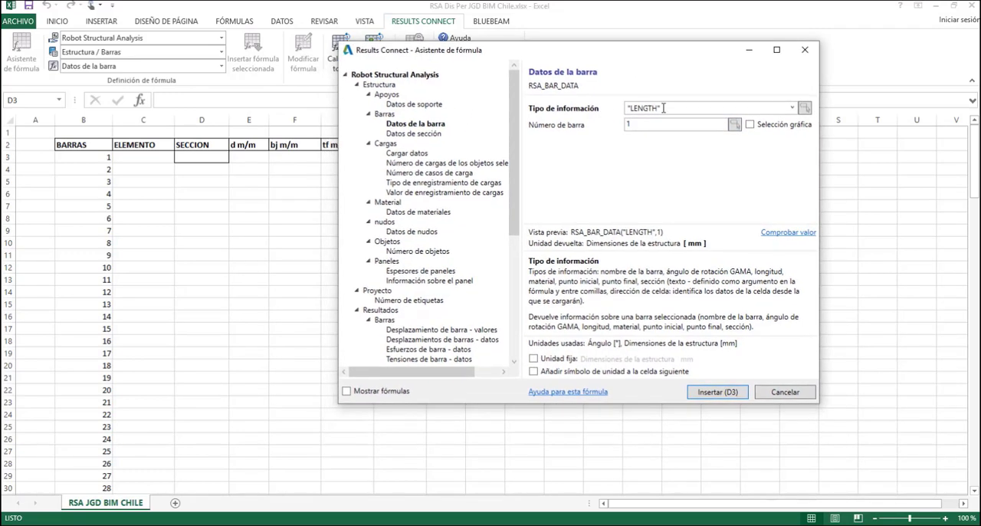
pyautogui.click(792, 108)
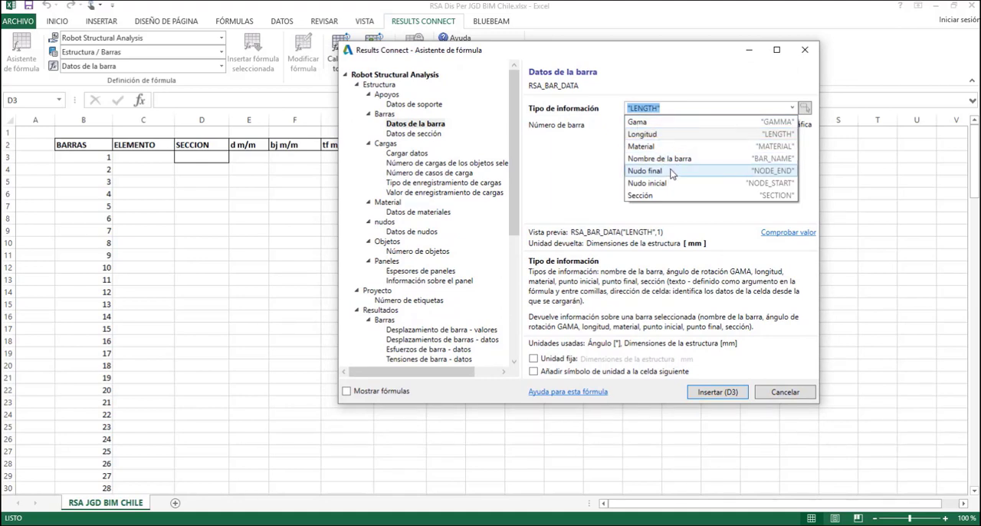
pyautogui.click(656, 196)
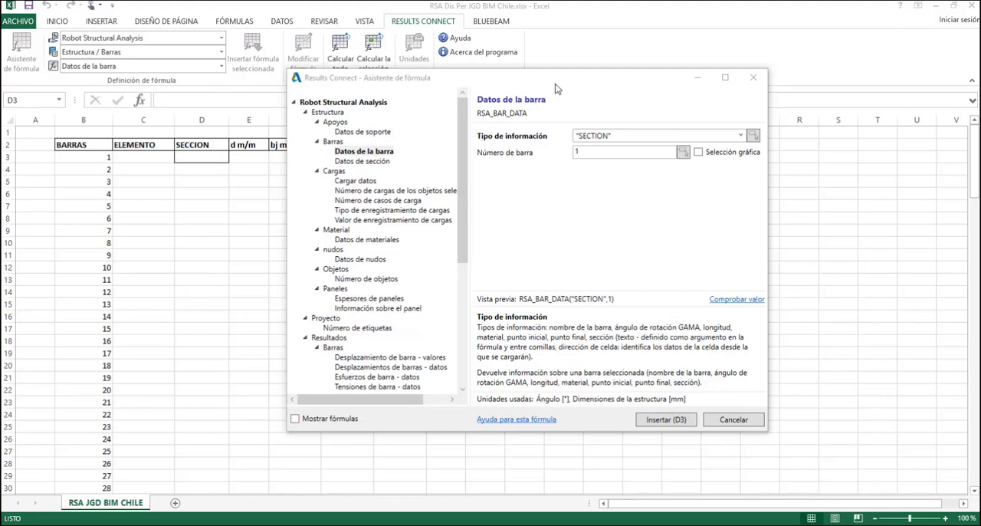
# Reference cell B3 as the formula's bar number and insert the formula in D3
pyautogui.moveTo(555, 79); pyautogui.dragTo(606, 80)
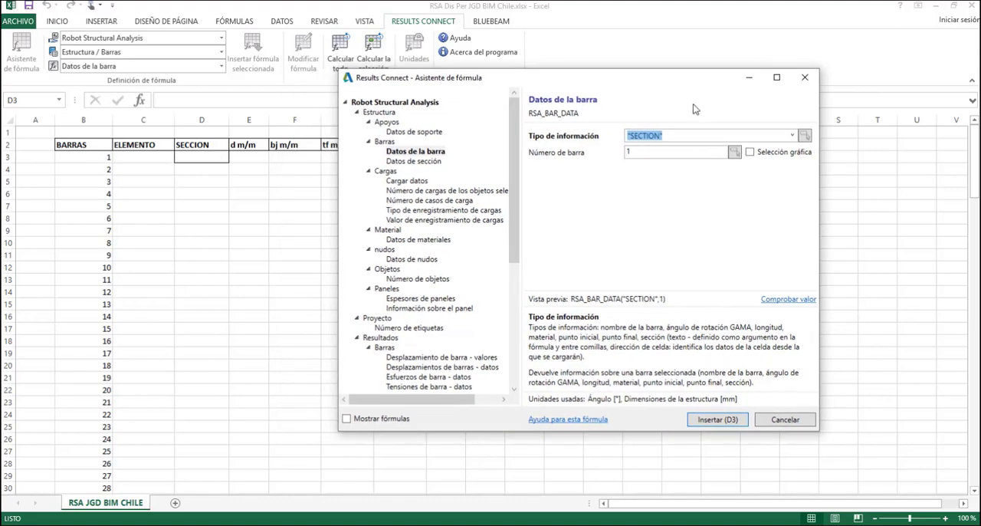
pyautogui.click(734, 153)
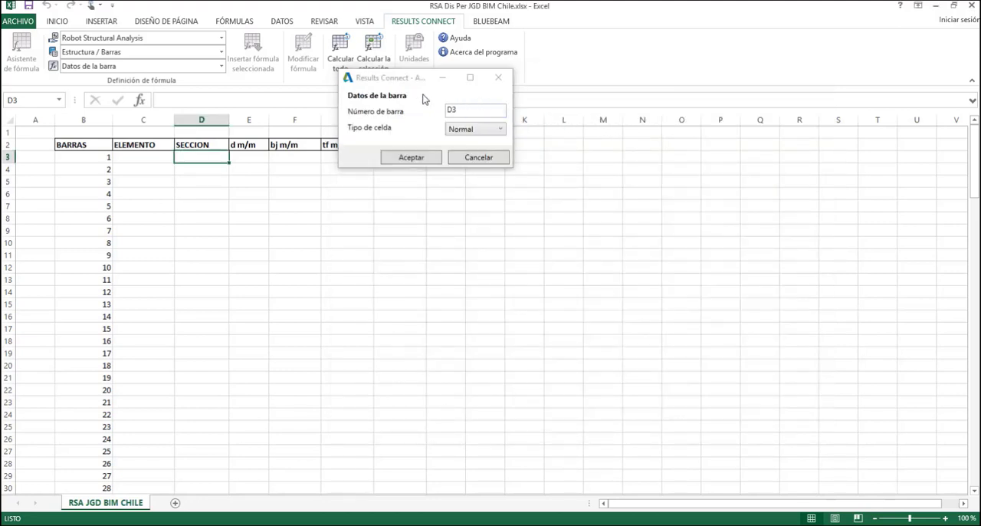
pyautogui.click(82, 156)
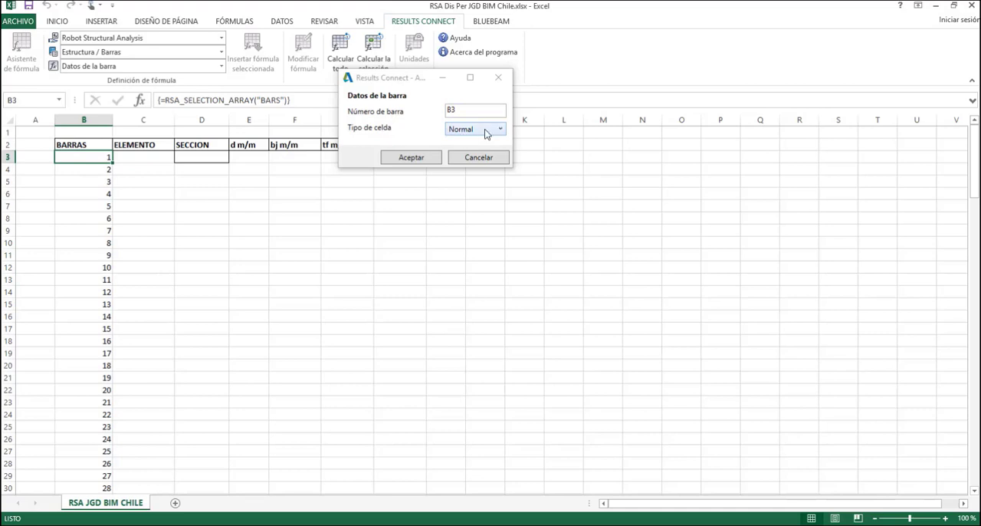
pyautogui.click(407, 159)
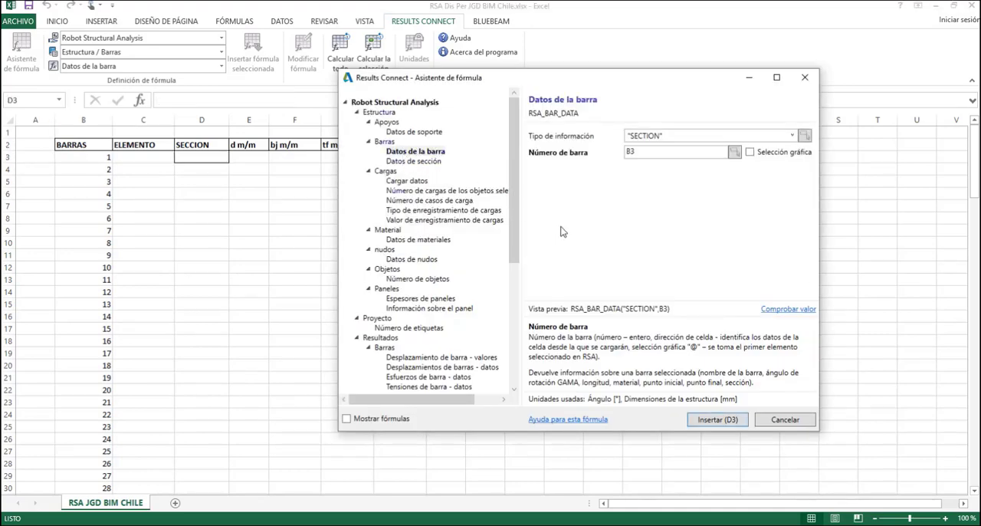
pyautogui.click(724, 423)
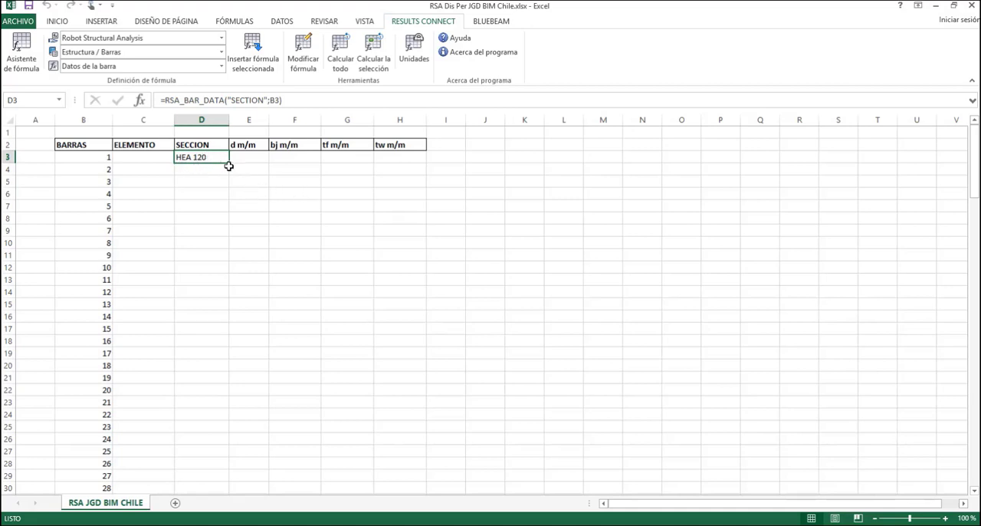
# Fill the section formula from D3 down to D147 and review the section names against the bar numbers
pyautogui.moveTo(230, 163); pyautogui.dragTo(213, 200)
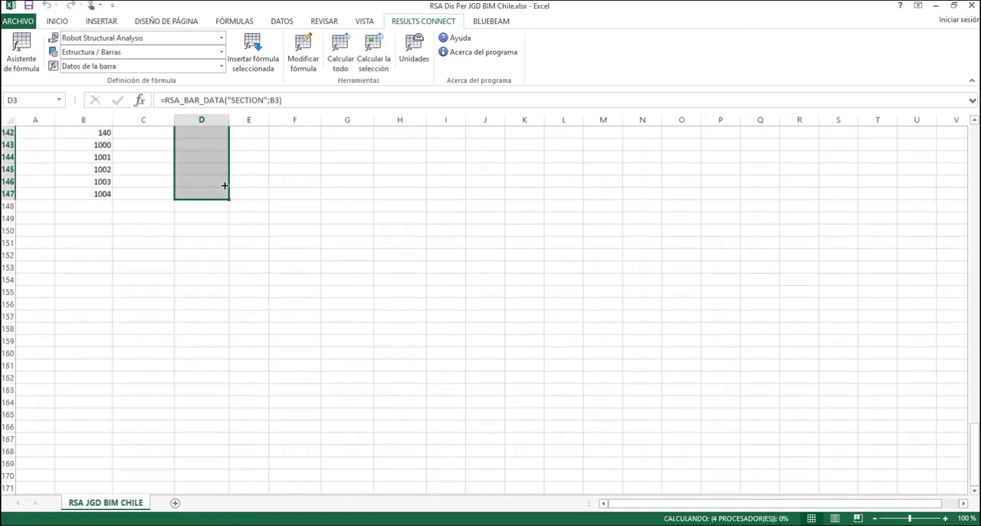
pyautogui.scroll(7, 213, 206)
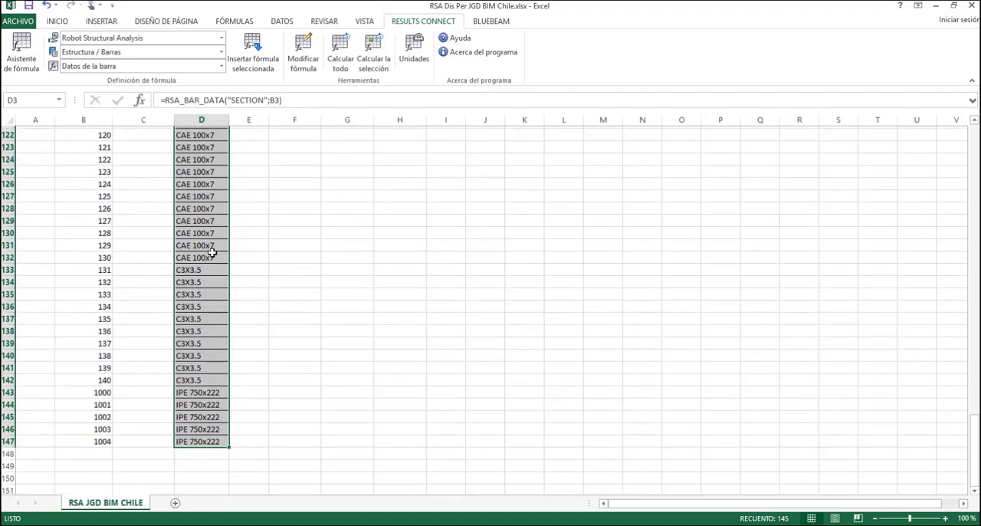
pyautogui.scroll(20, 213, 253)
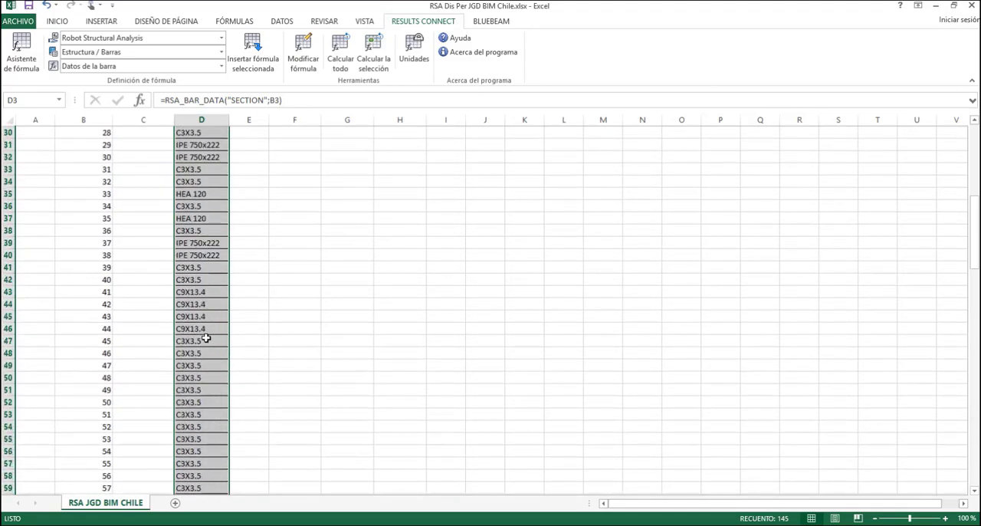
pyautogui.scroll(10, 206, 338)
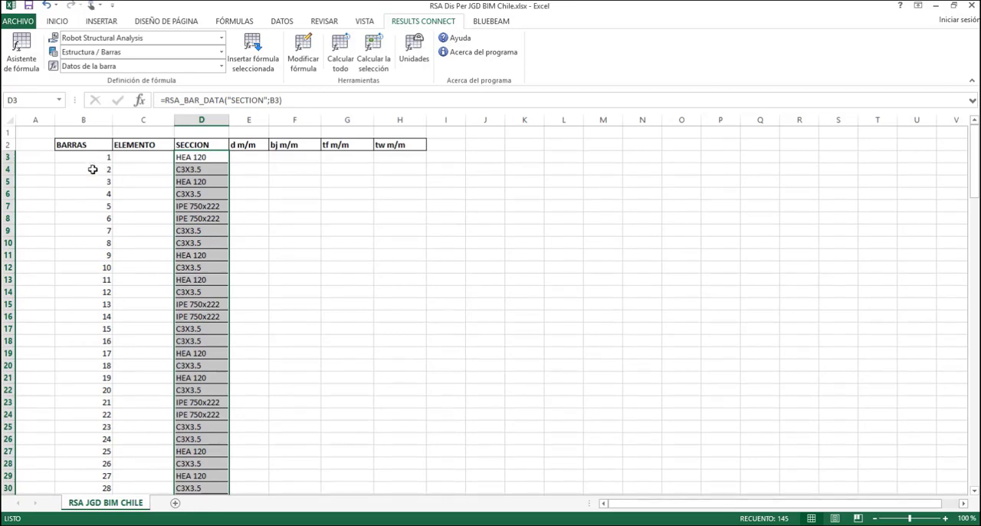
pyautogui.scroll(-7, 98, 264)
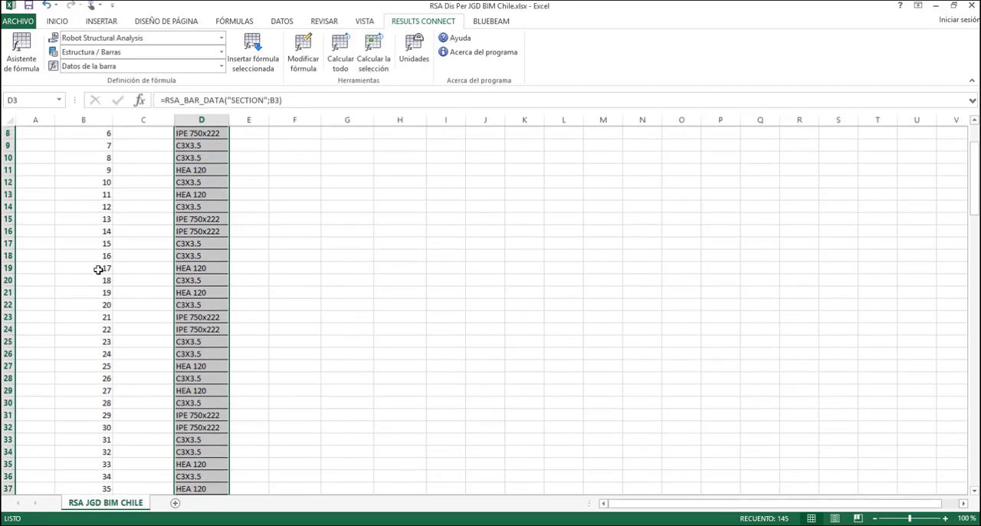
pyautogui.scroll(-20, 98, 273)
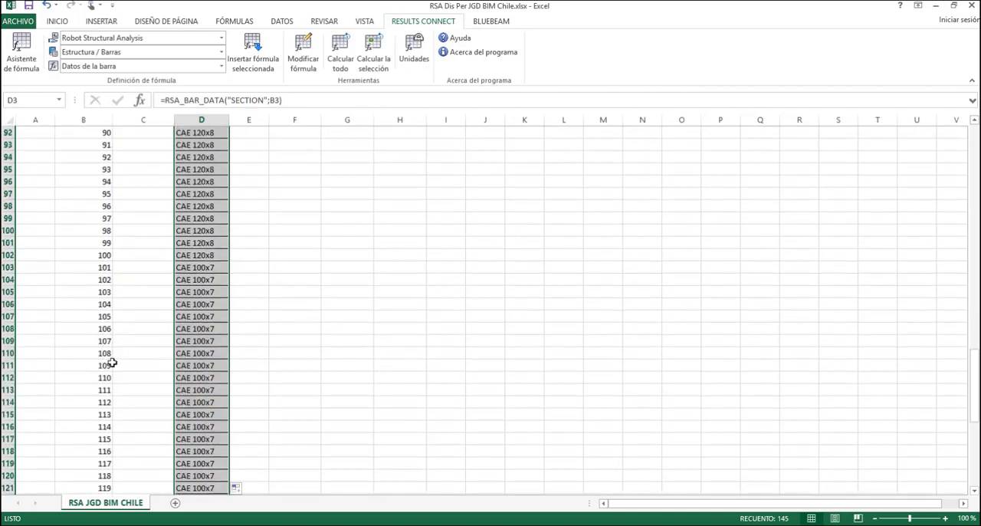
pyautogui.scroll(-4, 111, 380)
pyautogui.scroll(20, 111, 377)
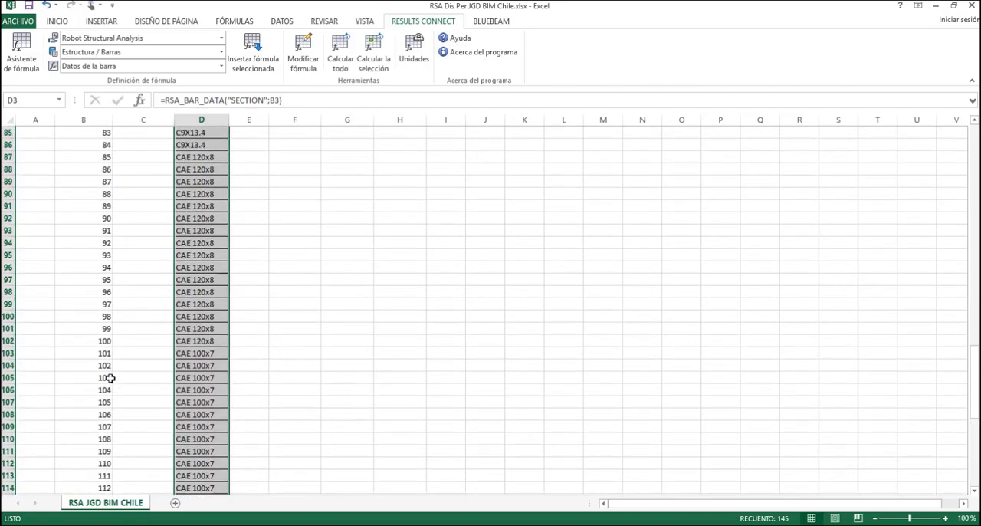
pyautogui.scroll(19, 112, 377)
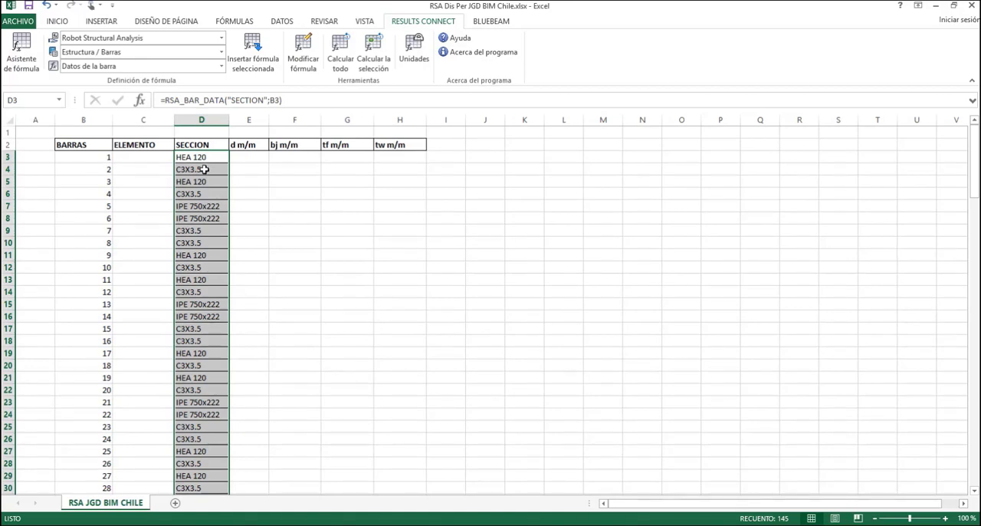
# Review the filled section names down the SECCION column to the end of the bar list
pyautogui.scroll(-14, 154, 285)
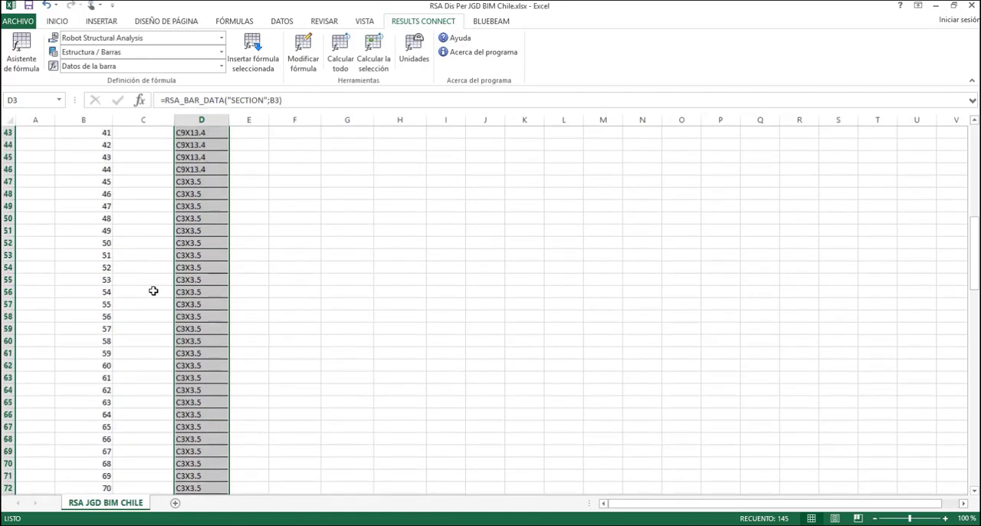
pyautogui.scroll(-7, 153, 290)
pyautogui.scroll(20, 153, 290)
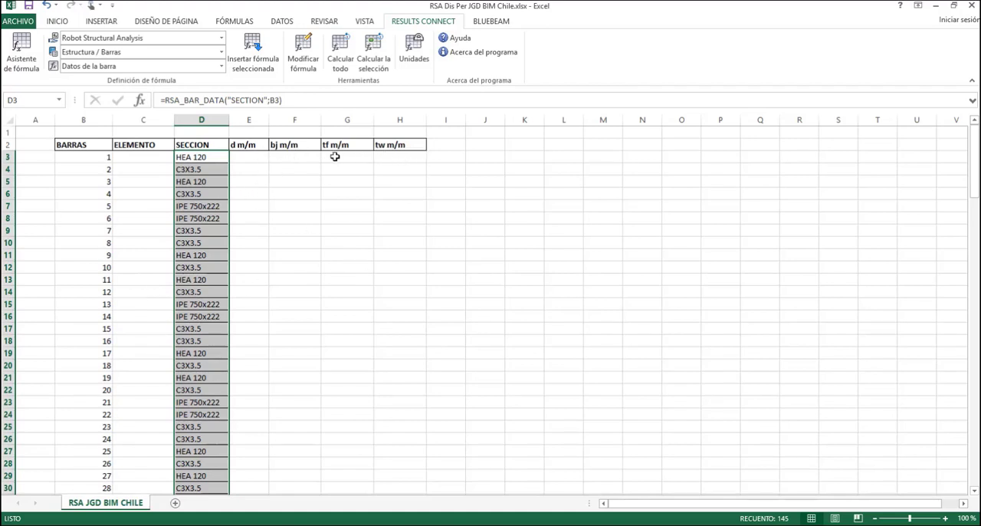
pyautogui.click(528, 203)
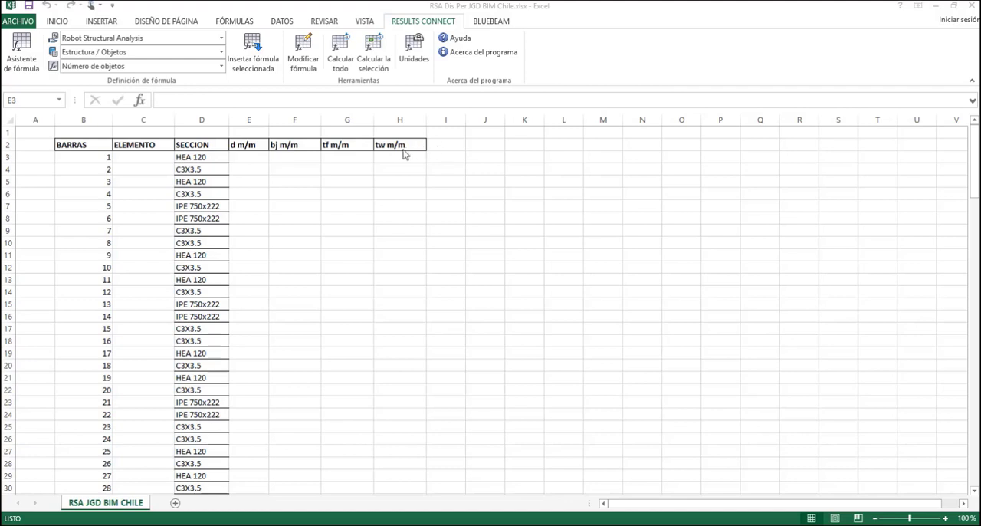
# Copy the tw m/m header from H2 into cell I2 and widen column I
pyautogui.click(406, 145)
pyautogui.moveTo(426, 150); pyautogui.dragTo(541, 124)
pyautogui.click(447, 145)
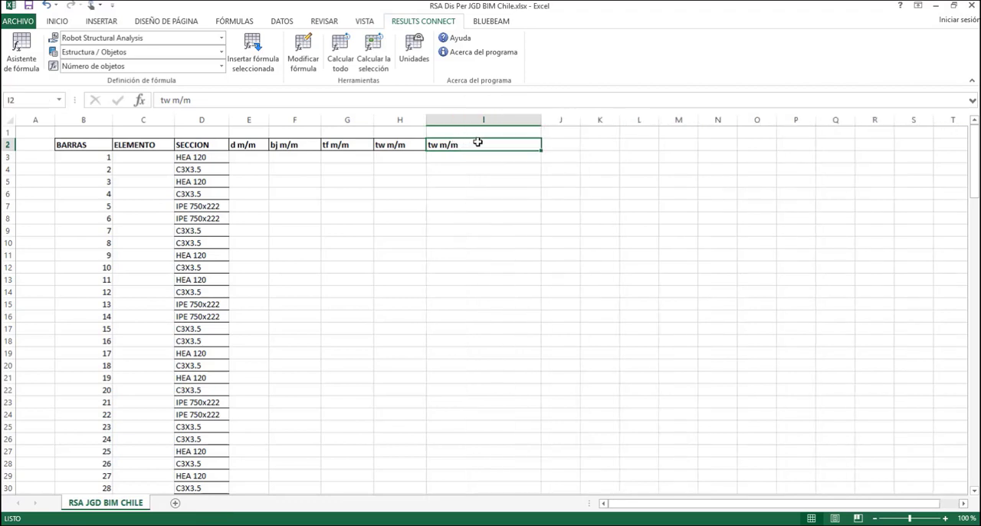
# Rename the header in cell I2 as "Longitud (Cm)"
pyautogui.write('oo')
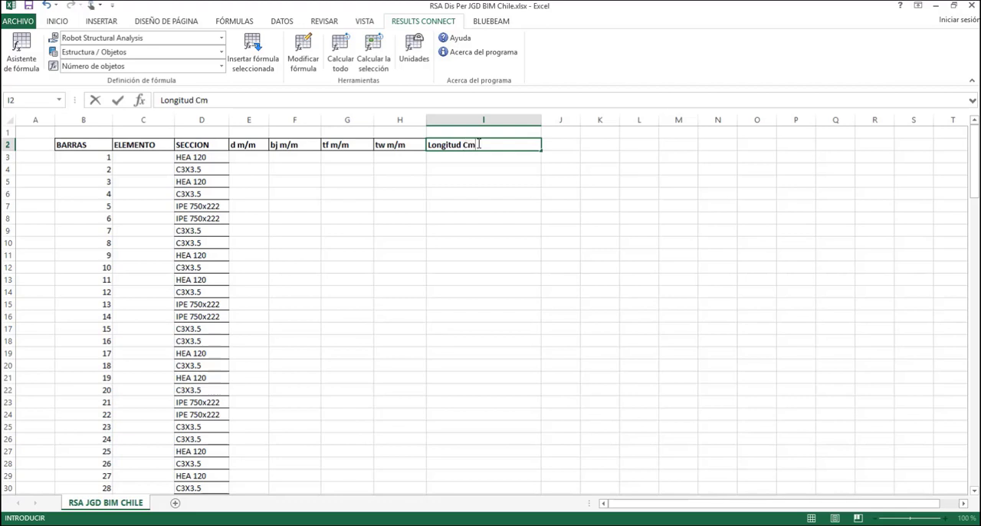
pyautogui.press('BackSpace')
pyautogui.write('m')
pyautogui.press('BackSpace')
pyautogui.press('BackSpace')
pyautogui.write('Cm')
pyautogui.click(470, 150)
pyautogui.write('(')
pyautogui.click(573, 165)
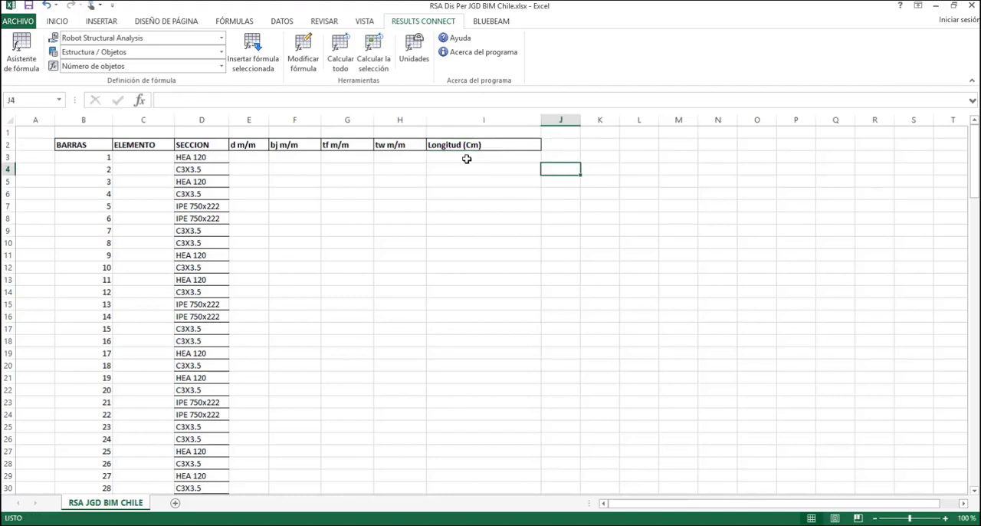
pyautogui.click(467, 161)
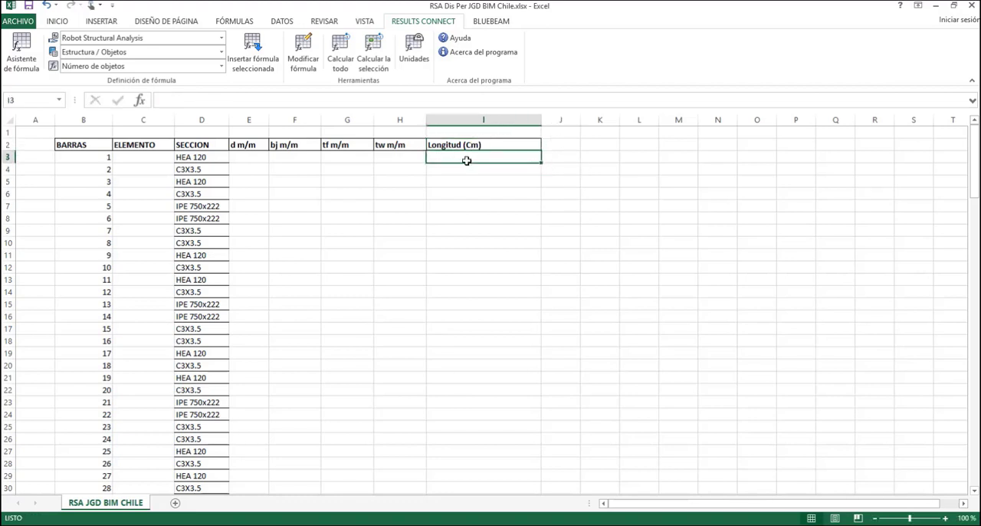
pyautogui.click(253, 59)
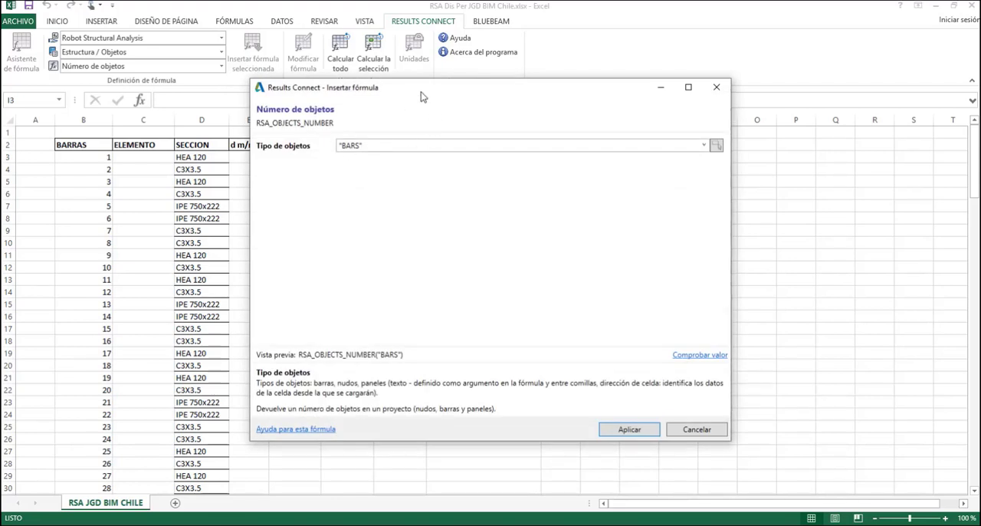
pyautogui.moveTo(423, 95); pyautogui.dragTo(494, 66)
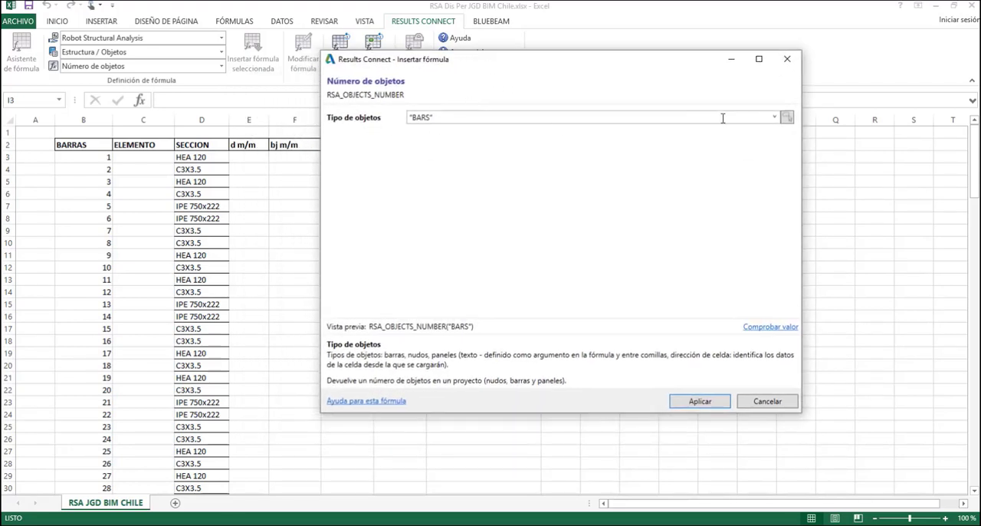
pyautogui.click(774, 117)
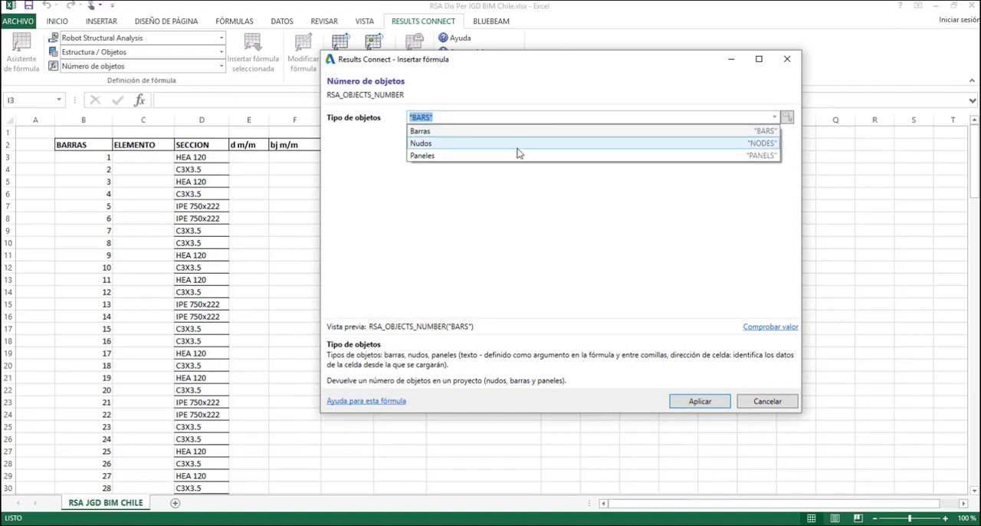
pyautogui.click(641, 205)
pyautogui.click(787, 59)
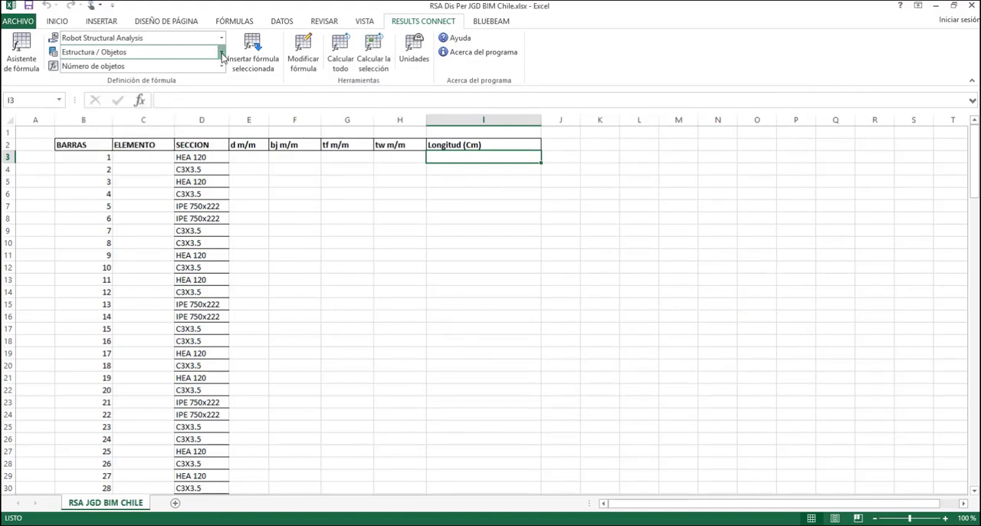
# Choose the Datos de la barra formula from the Estructura / Barras category for cell I3
pyautogui.click(222, 53)
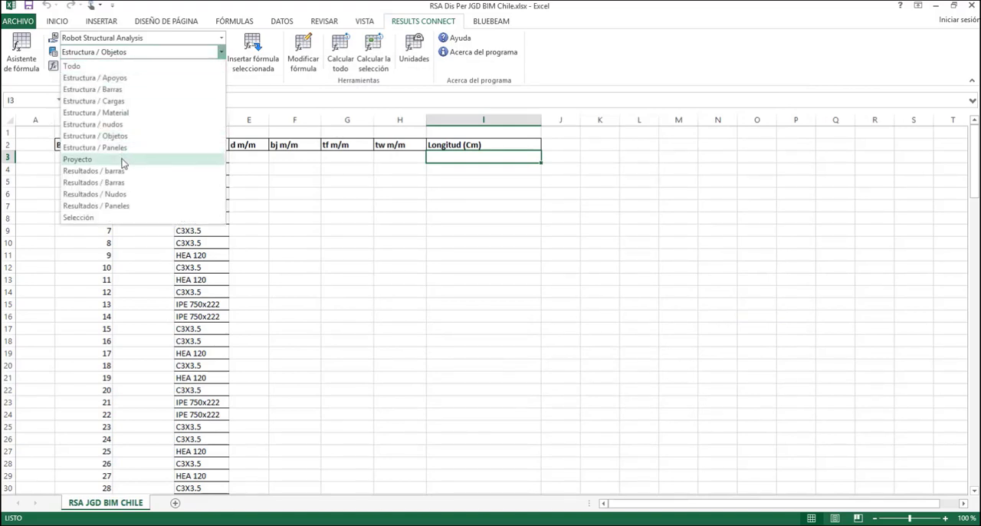
pyautogui.click(138, 94)
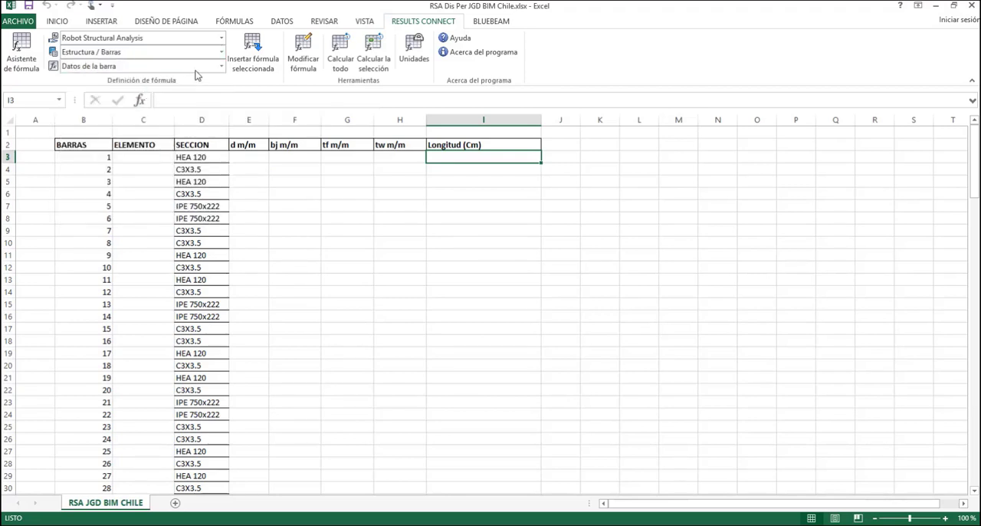
pyautogui.click(218, 69)
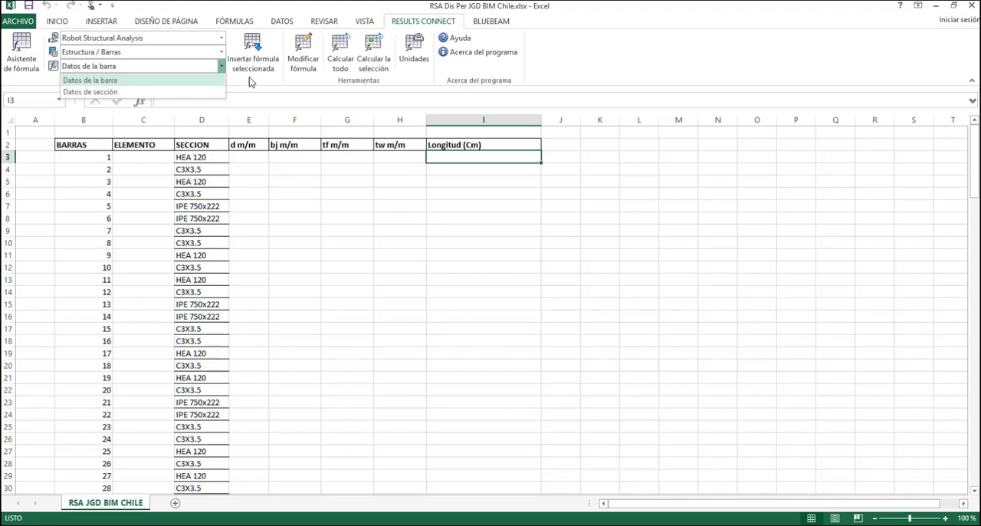
pyautogui.click(144, 81)
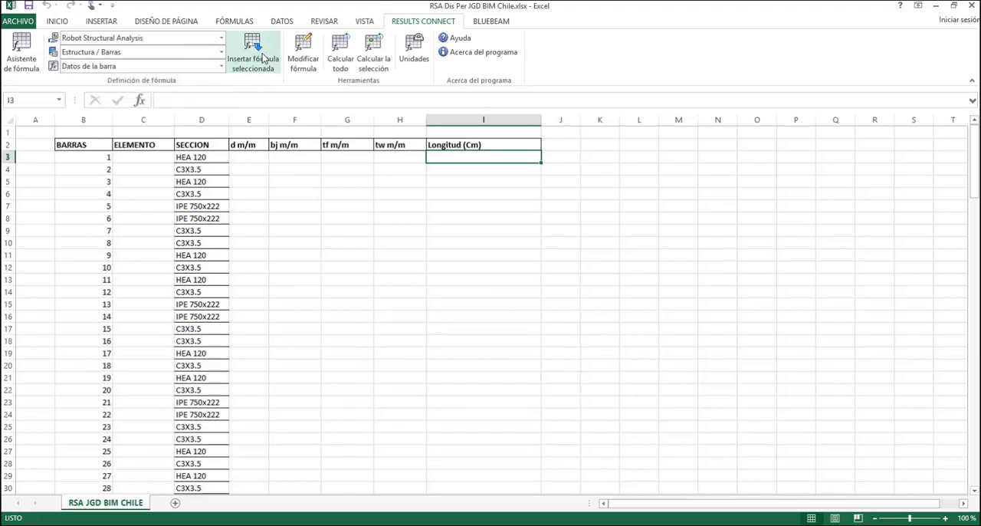
# Start inserting the bar data formula in I3 and set its information type to Longitud ("LENGTH")
pyautogui.click(262, 53)
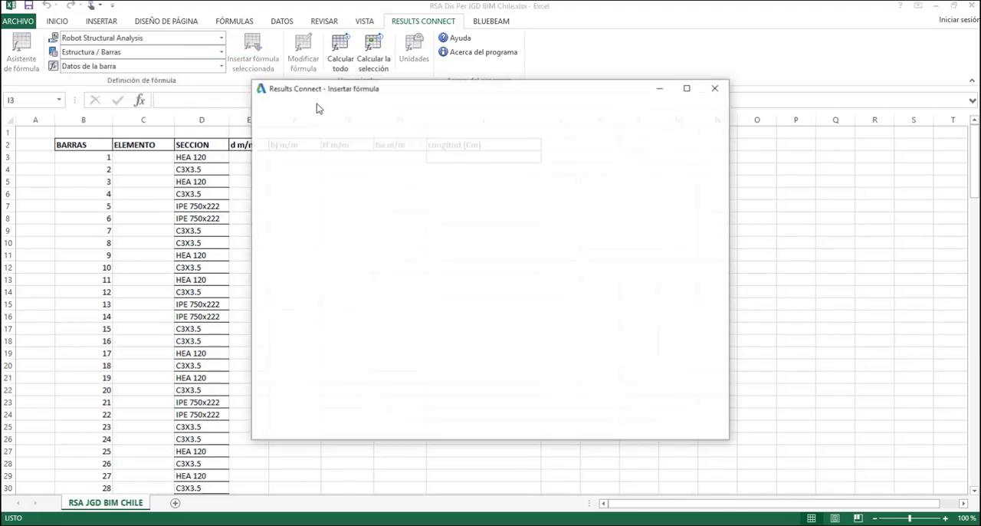
pyautogui.moveTo(396, 90); pyautogui.dragTo(463, 52)
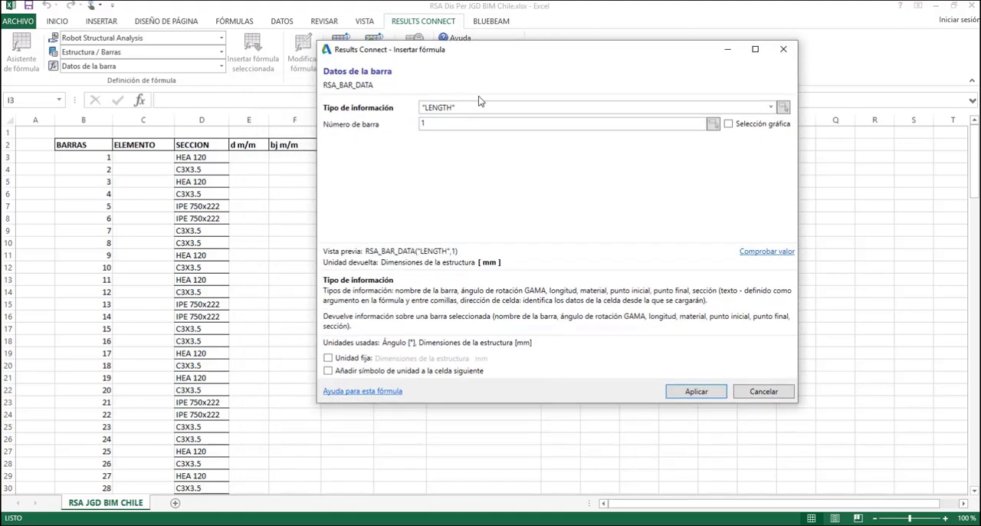
pyautogui.click(770, 108)
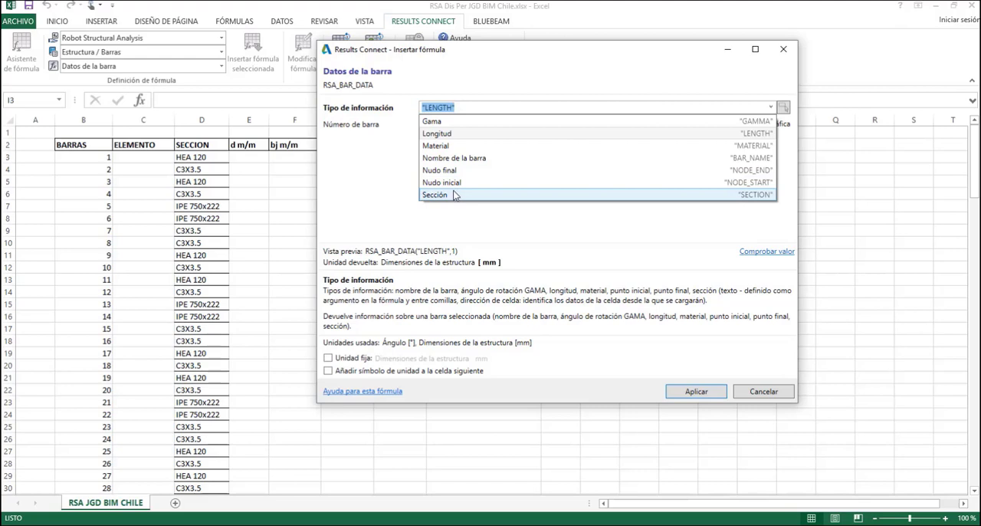
pyautogui.click(447, 135)
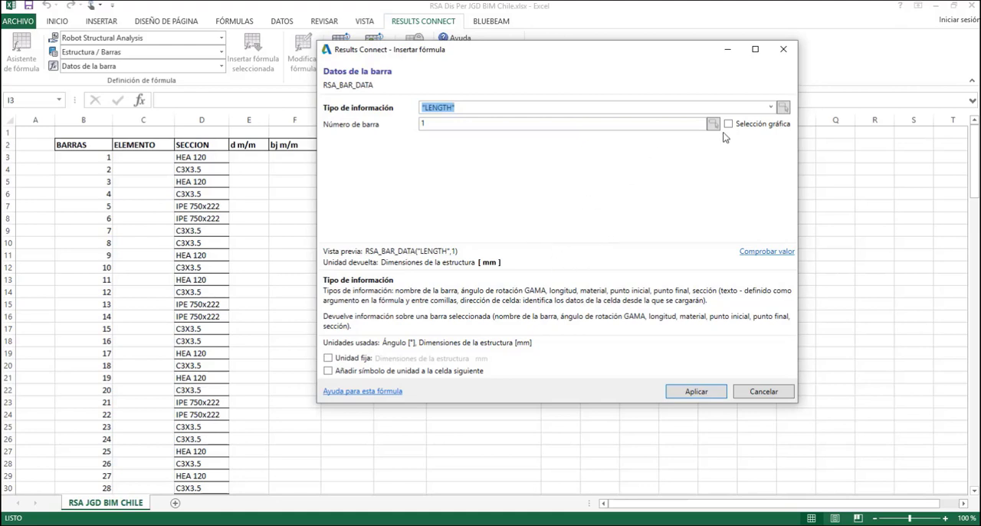
pyautogui.moveTo(577, 54); pyautogui.dragTo(581, 83)
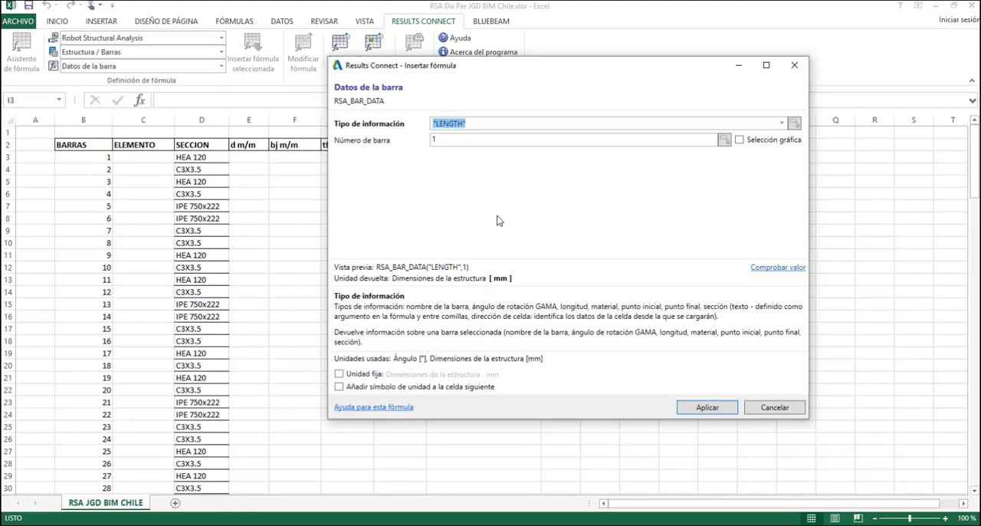
# Fix the structure dimension unit as cm and insert the length formula for bar 1 in cell I3
pyautogui.click(340, 374)
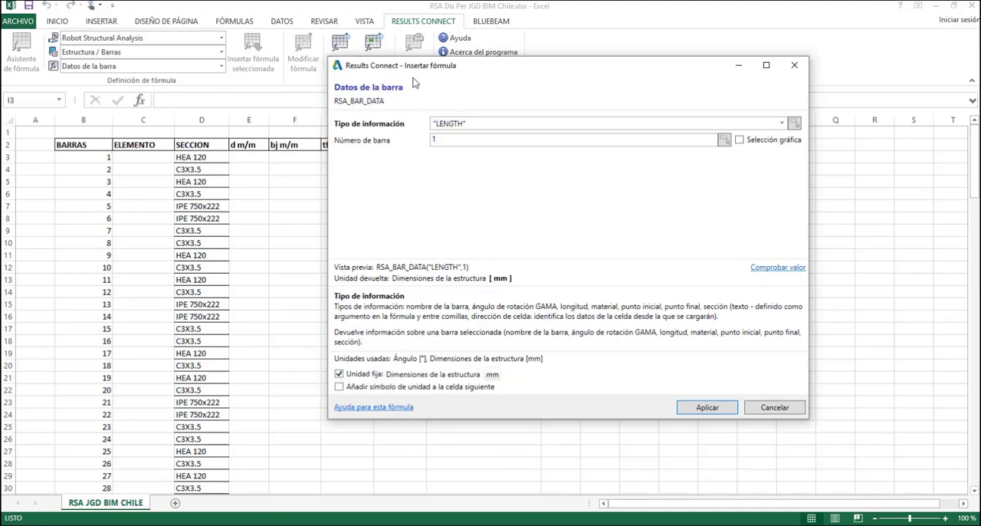
pyautogui.moveTo(420, 68); pyautogui.dragTo(607, 89)
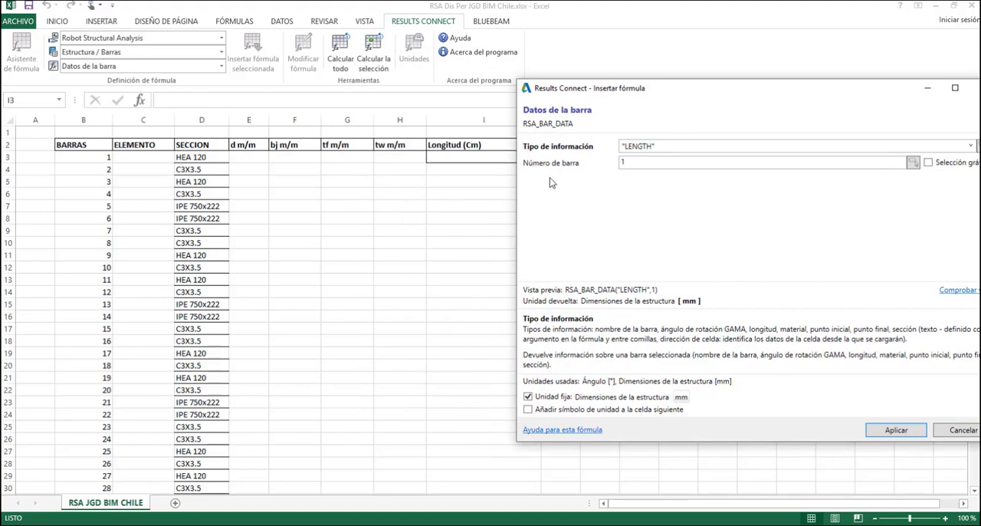
pyautogui.moveTo(715, 99); pyautogui.dragTo(430, 76)
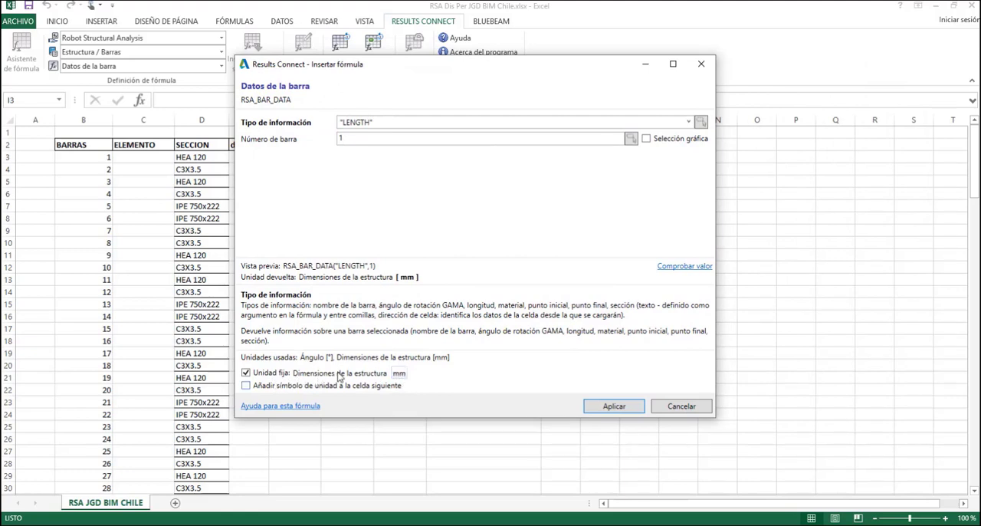
pyautogui.click(398, 373)
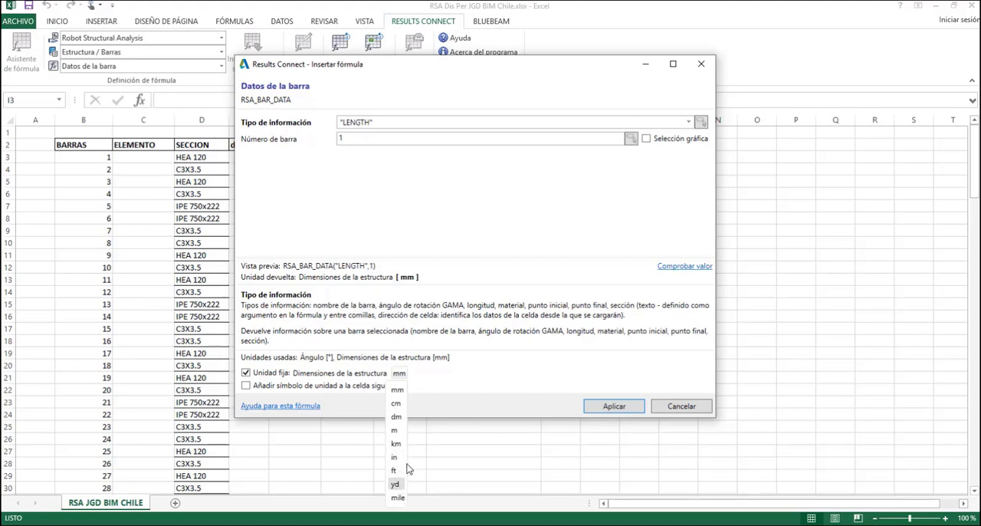
pyautogui.click(396, 404)
pyautogui.click(614, 407)
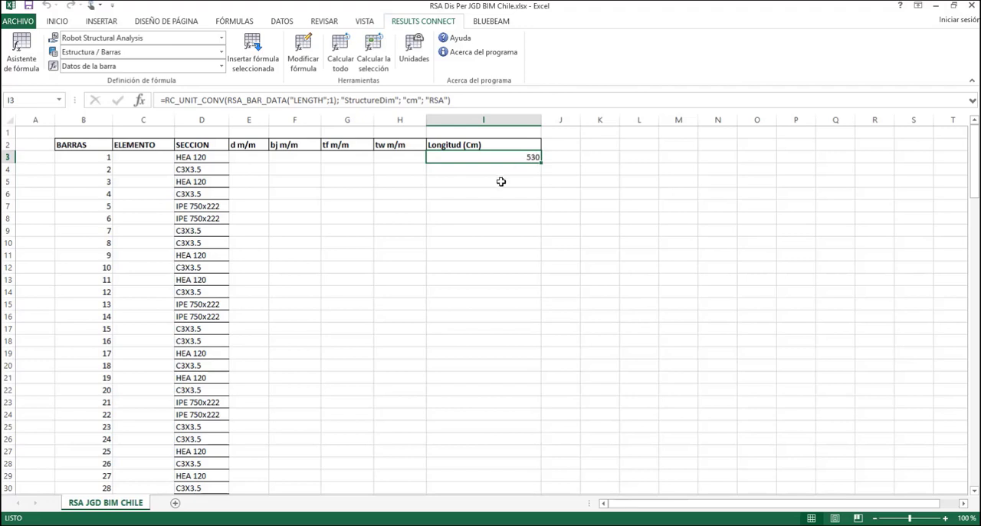
# Delete the length formula with the fixed bar number from cell I3
pyautogui.press('Down')
pyautogui.press('Down')
pyautogui.press('Down')
pyautogui.press('Down')
pyautogui.click(496, 158)
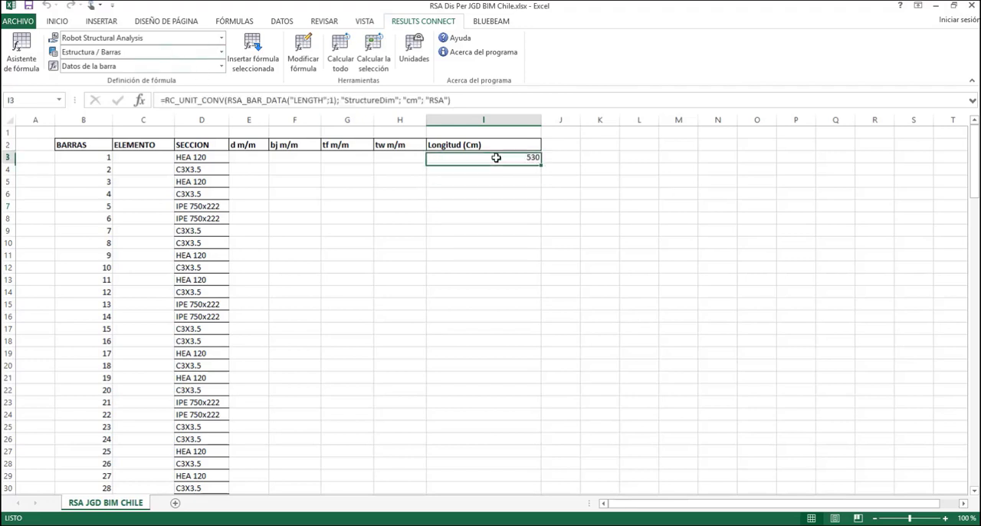
pyautogui.press('Delete')
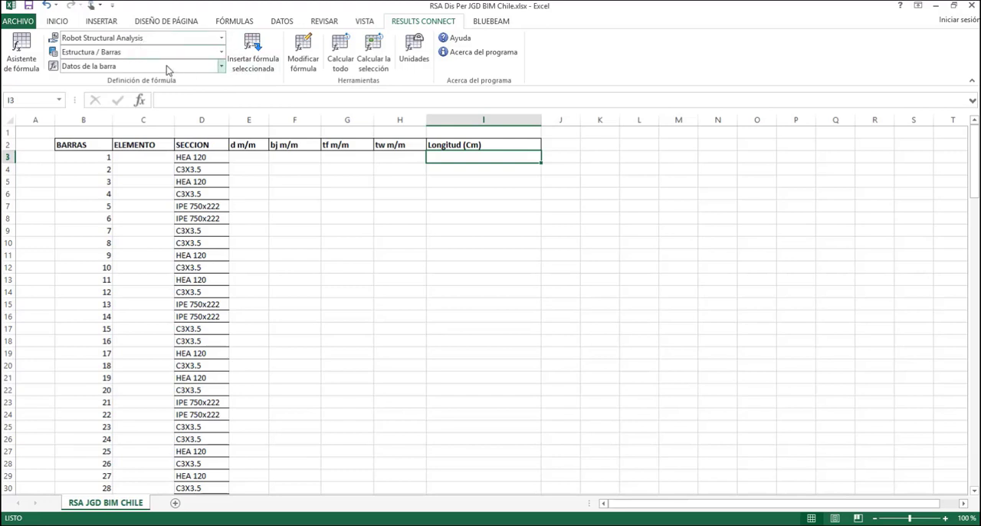
# Start a new "LENGTH" bar data formula in I3 and reference cell B3 as its bar number
pyautogui.click(257, 57)
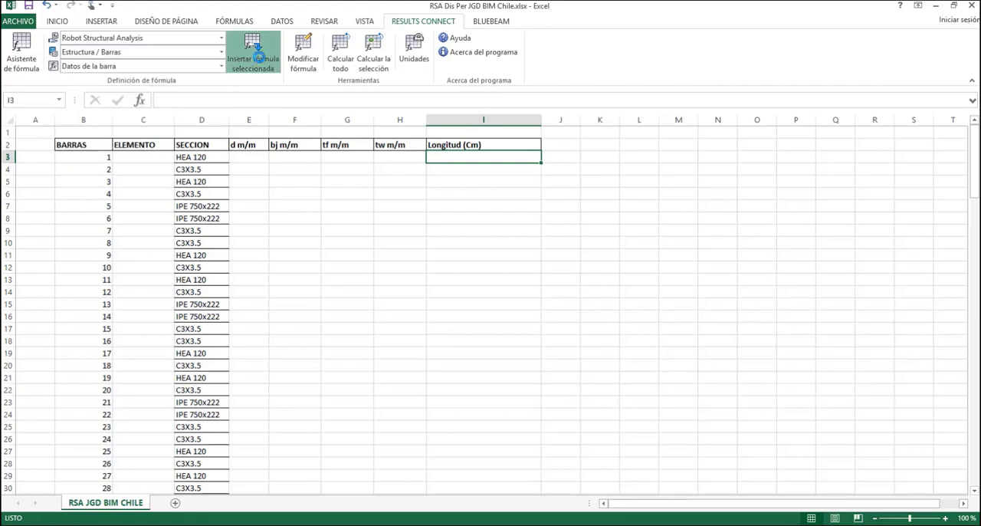
pyautogui.moveTo(534, 97); pyautogui.dragTo(621, 86)
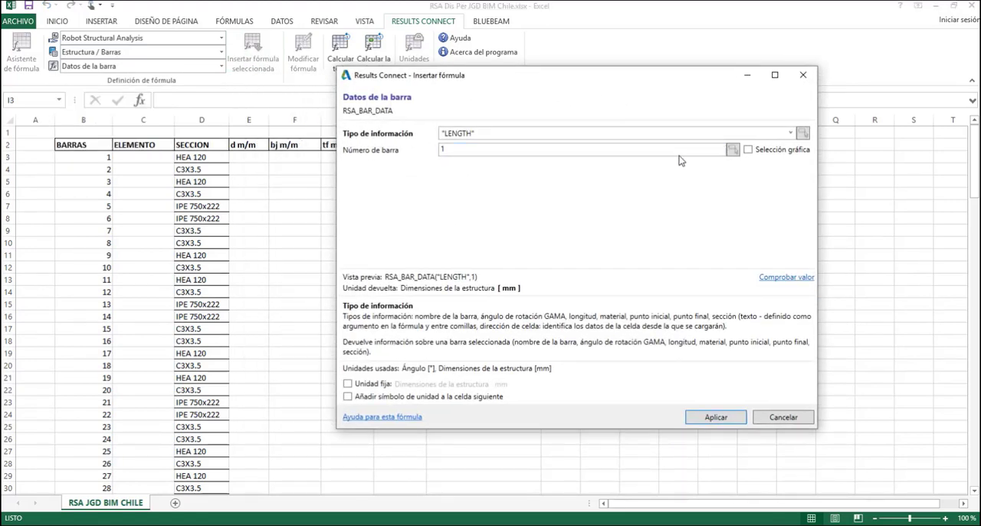
pyautogui.click(732, 151)
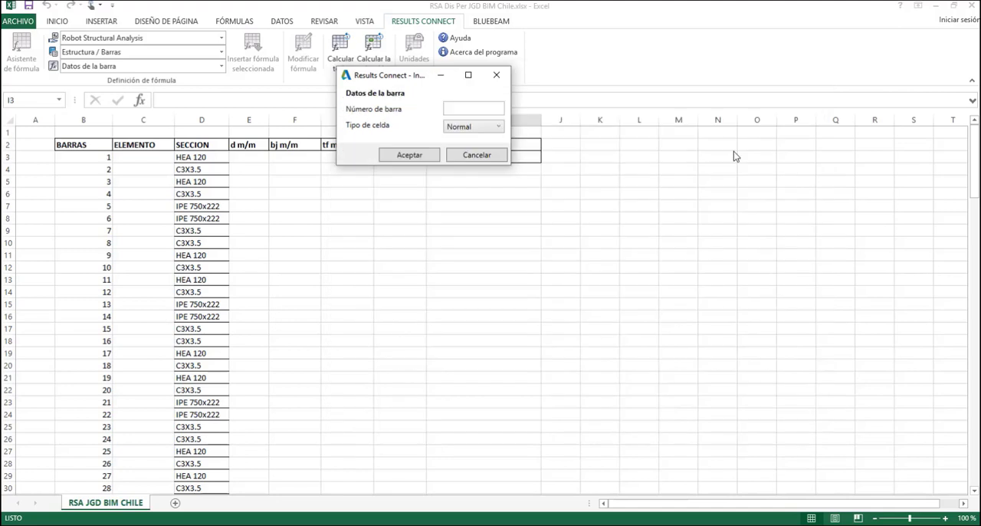
pyautogui.click(94, 156)
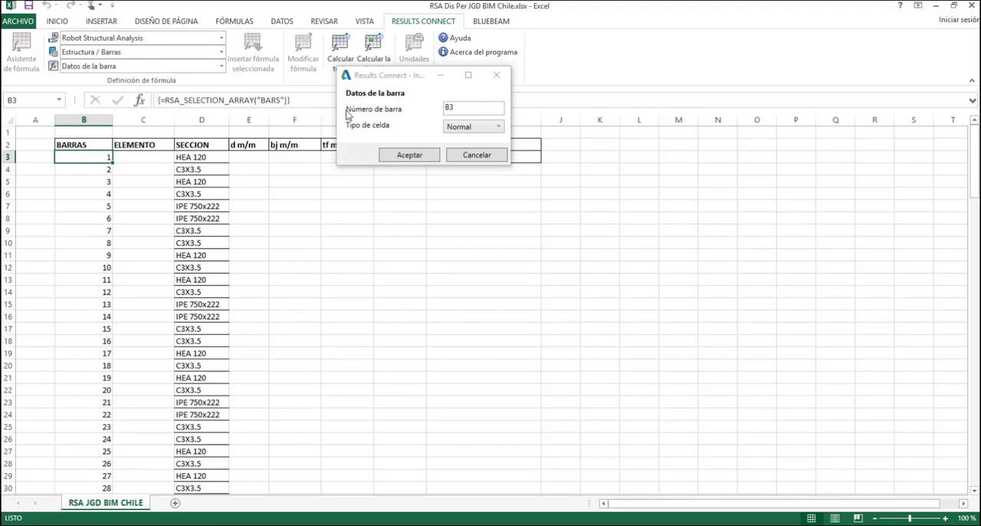
pyautogui.click(475, 156)
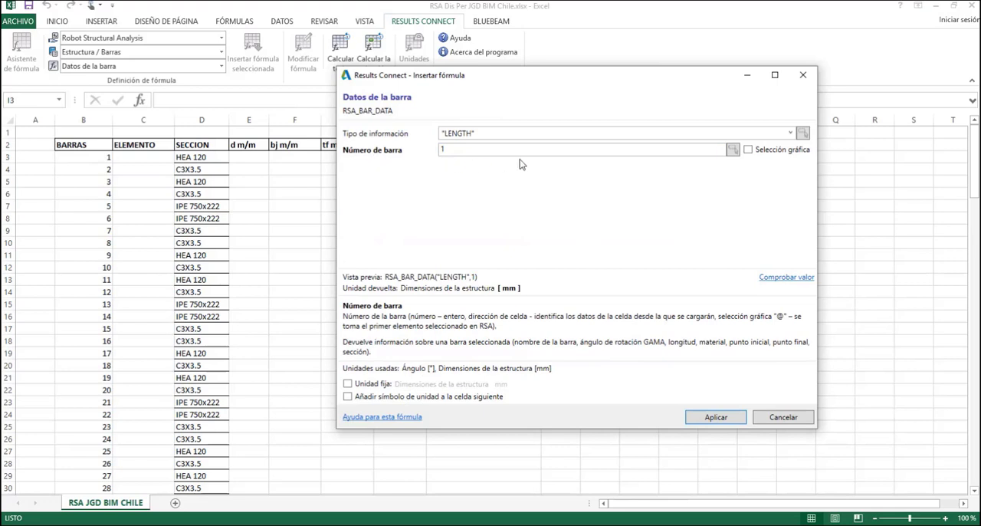
pyautogui.click(734, 150)
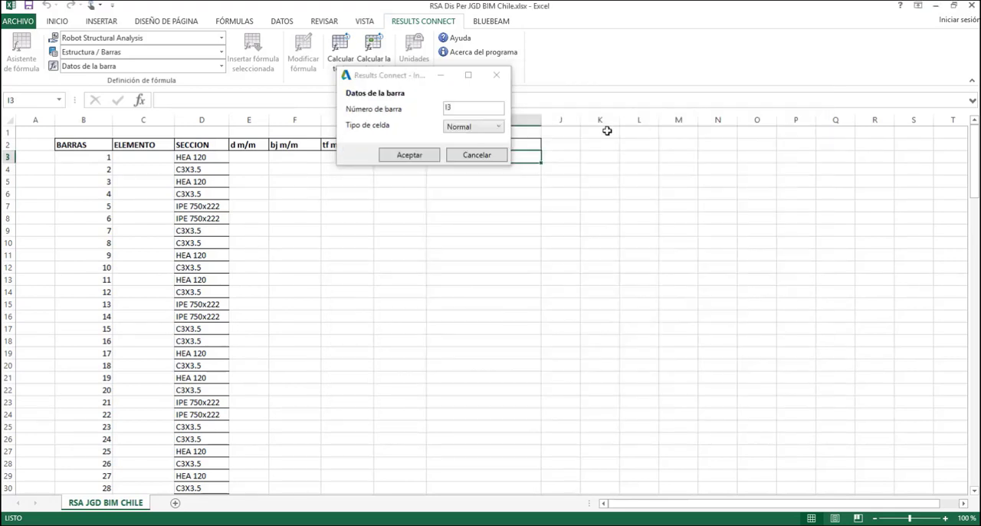
pyautogui.click(86, 157)
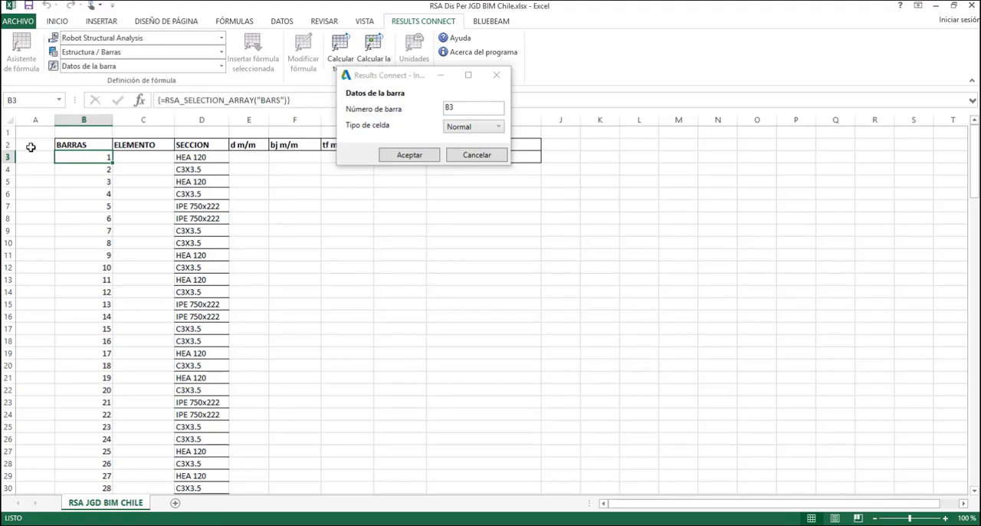
pyautogui.click(414, 155)
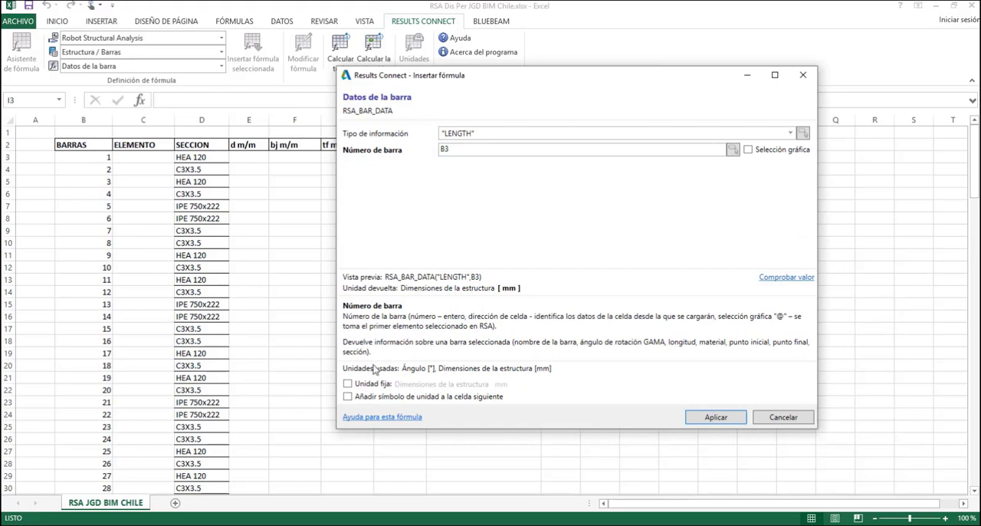
# Set the fixed structure dimension unit to cm and insert the length formula referencing B3 in cell I3
pyautogui.click(348, 385)
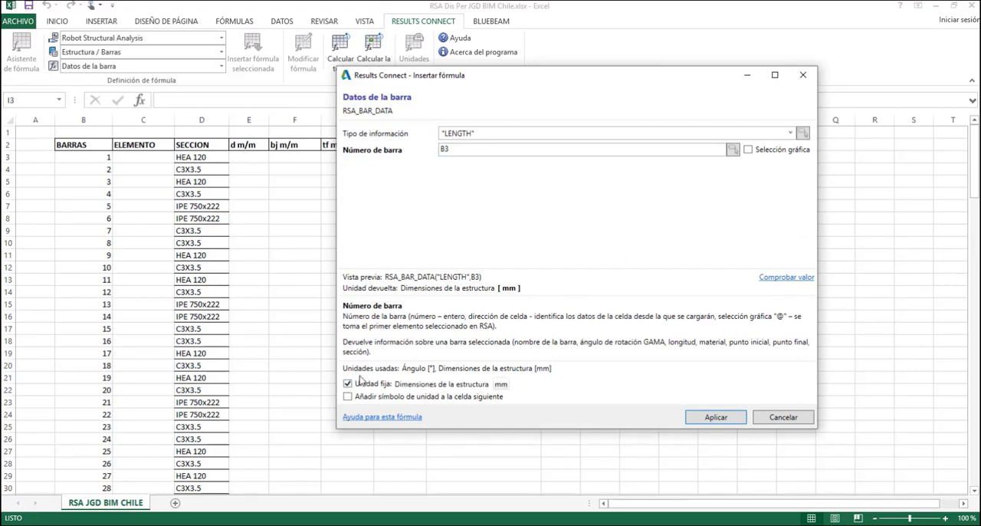
pyautogui.click(503, 384)
pyautogui.click(506, 420)
pyautogui.click(714, 418)
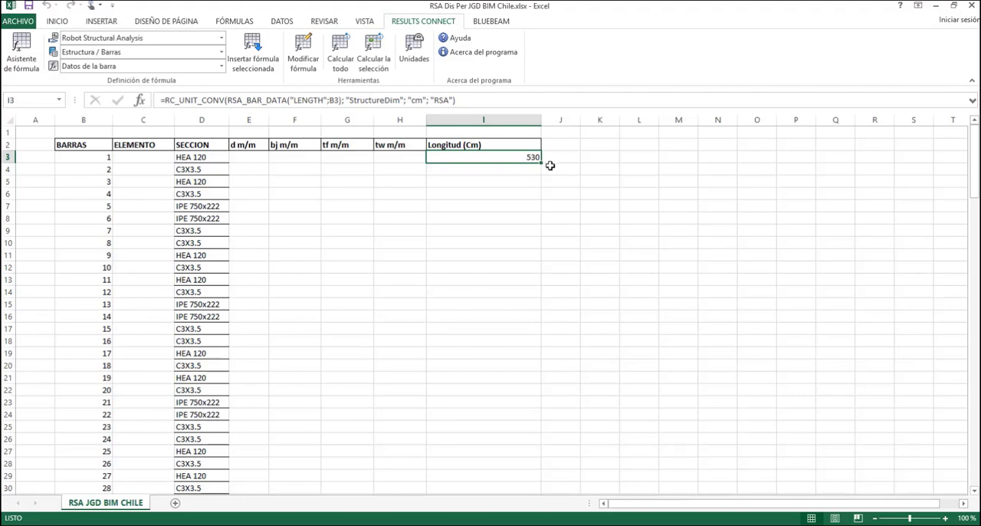
# Fill the length formula from I3 down to row 147 and check the lengths in column I
pyautogui.moveTo(543, 163); pyautogui.dragTo(508, 186)
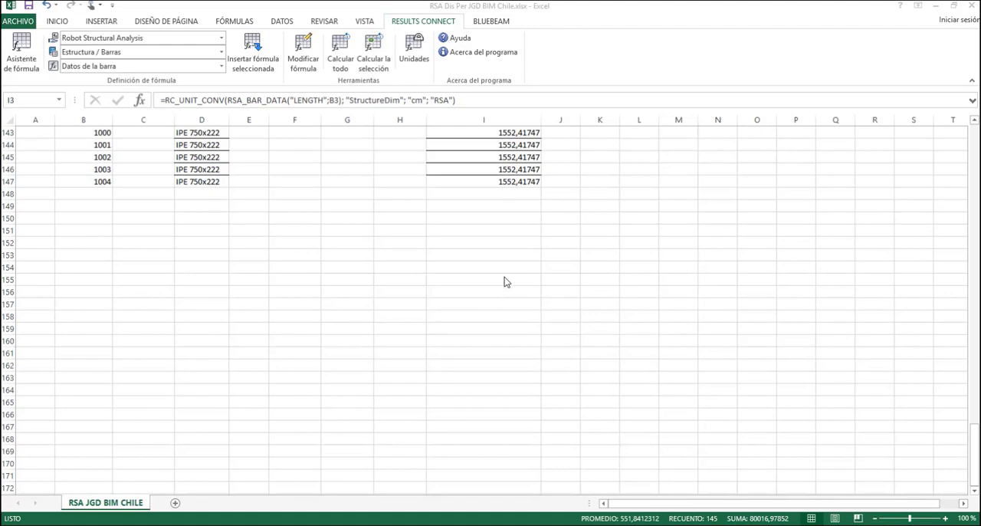
pyautogui.scroll(7, 517, 295)
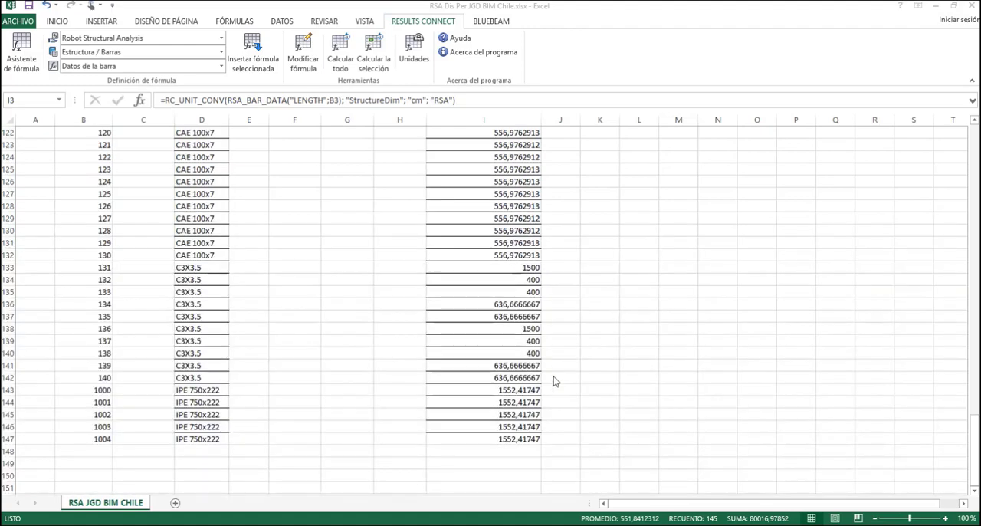
pyautogui.scroll(20, 203, 345)
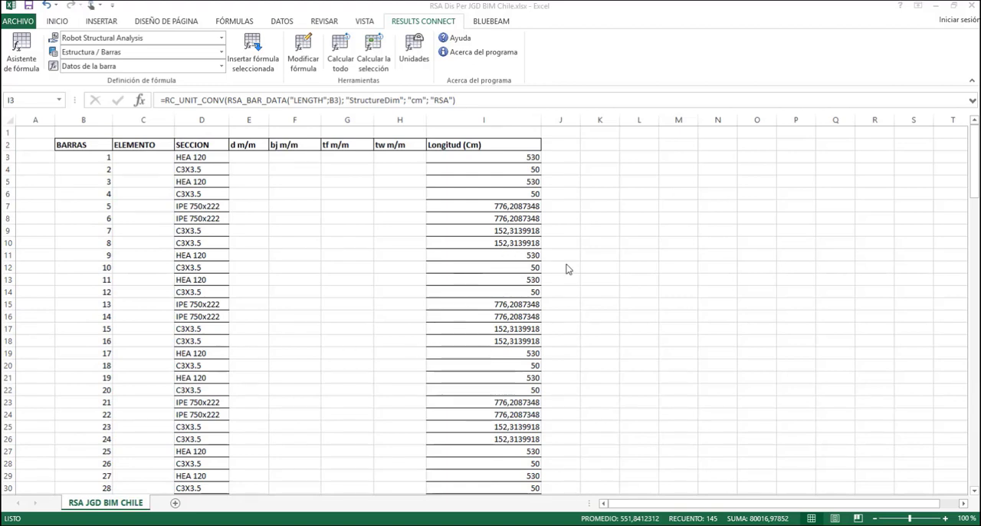
pyautogui.scroll(-2, 609, 312)
pyautogui.scroll(2, 609, 312)
pyautogui.hotkey('ctrl', 'shift', 'Down')
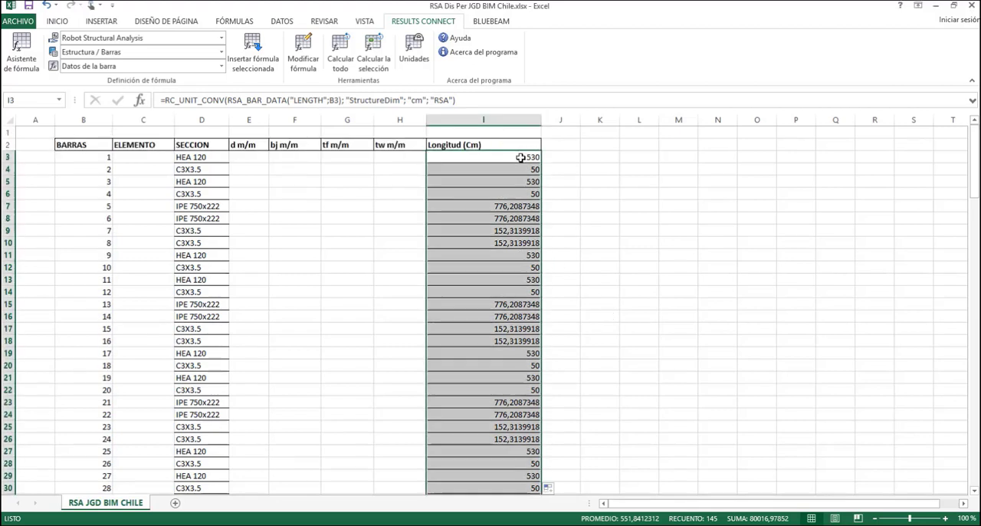
pyautogui.click(399, 157)
pyautogui.click(562, 151)
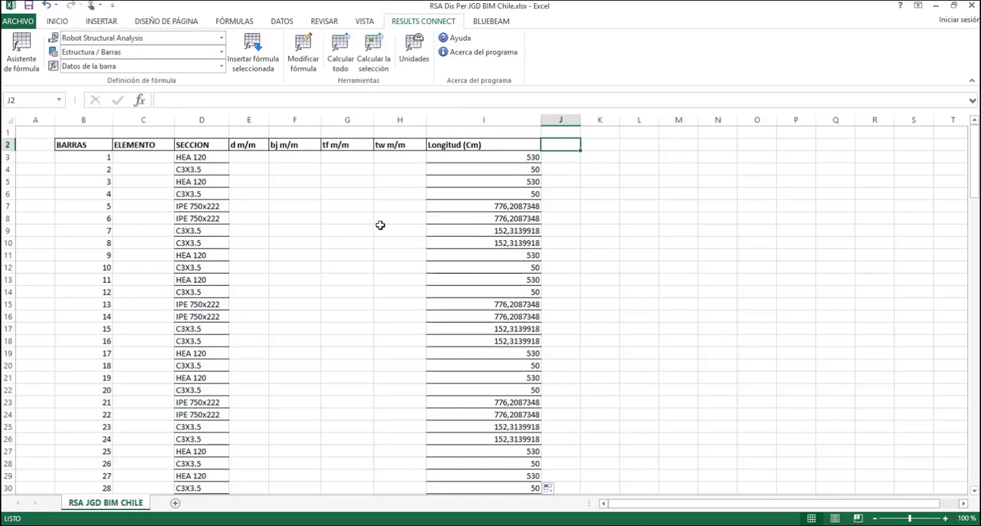
pyautogui.scroll(-7, 517, 415)
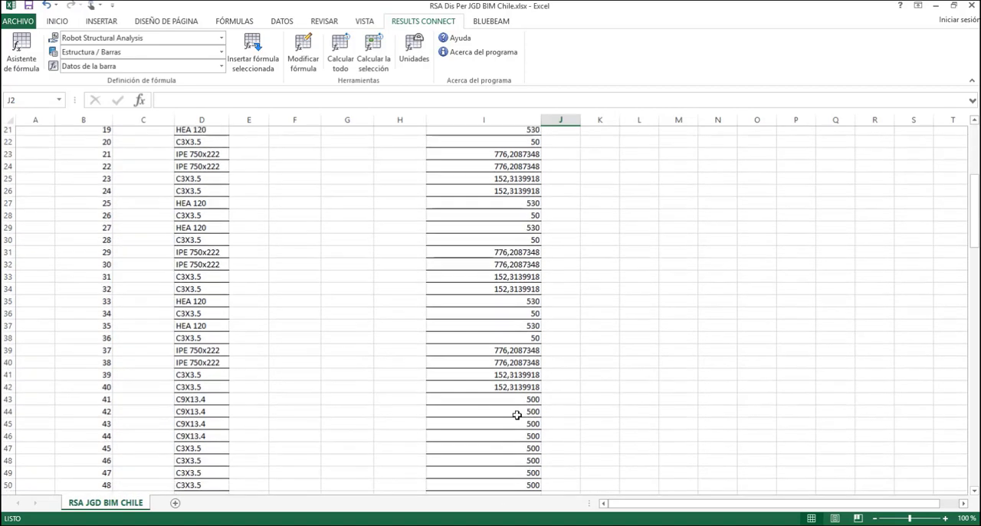
# Switch to Robot Structural Analysis and examine the numbered bars of the 3D structure
pyautogui.click(479, 525)
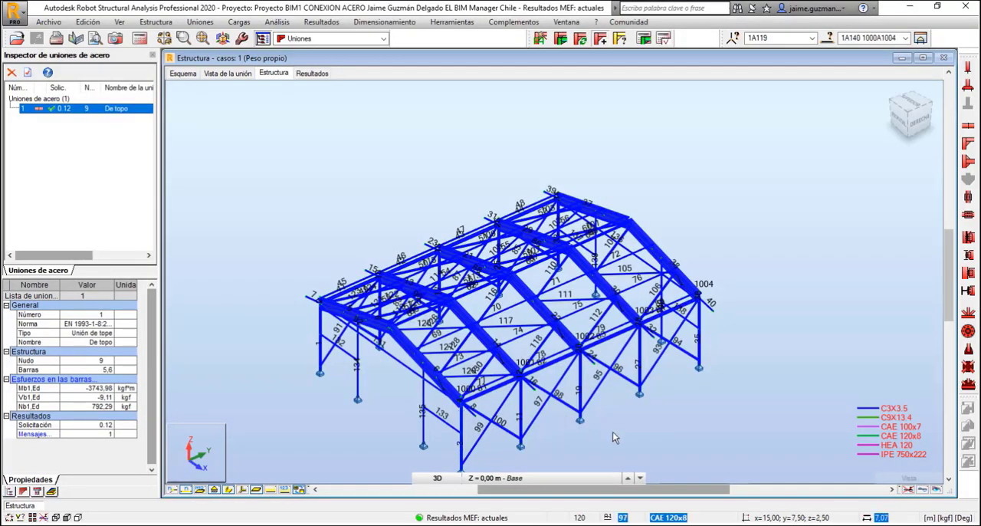
pyautogui.moveTo(641, 405)
pyautogui.mouseDown()
pyautogui.moveTo(651, 397)
pyautogui.moveTo(651, 412)
pyautogui.mouseUp()
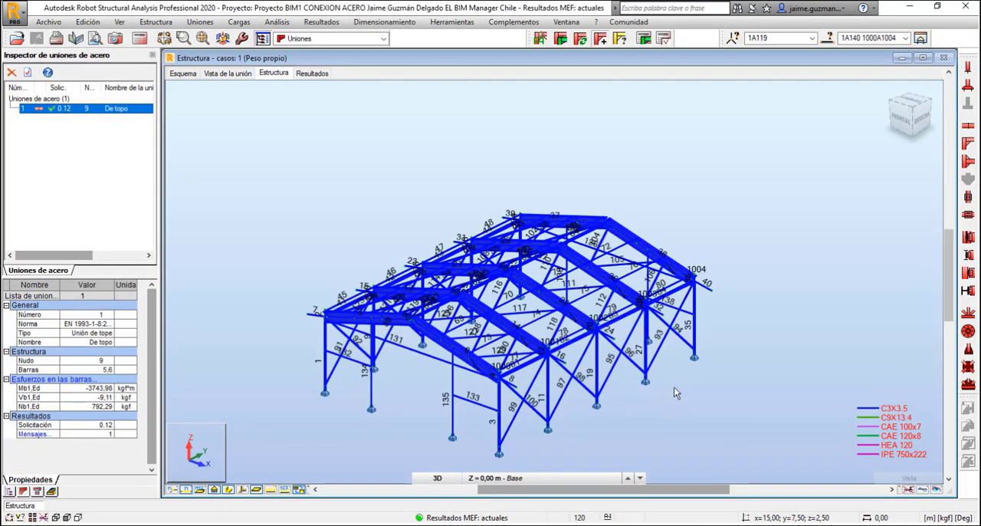
pyautogui.scroll(3, 674, 386)
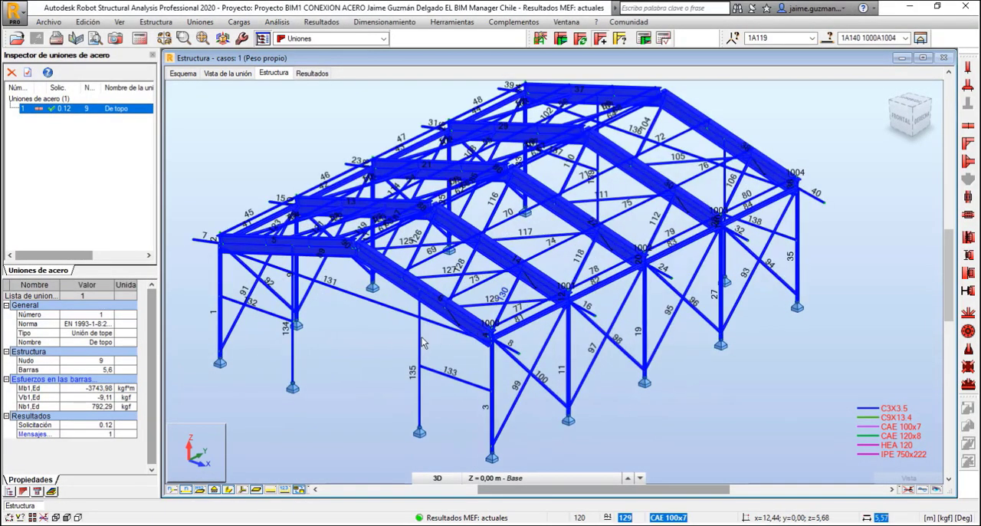
pyautogui.moveTo(394, 355); pyautogui.dragTo(563, 369)
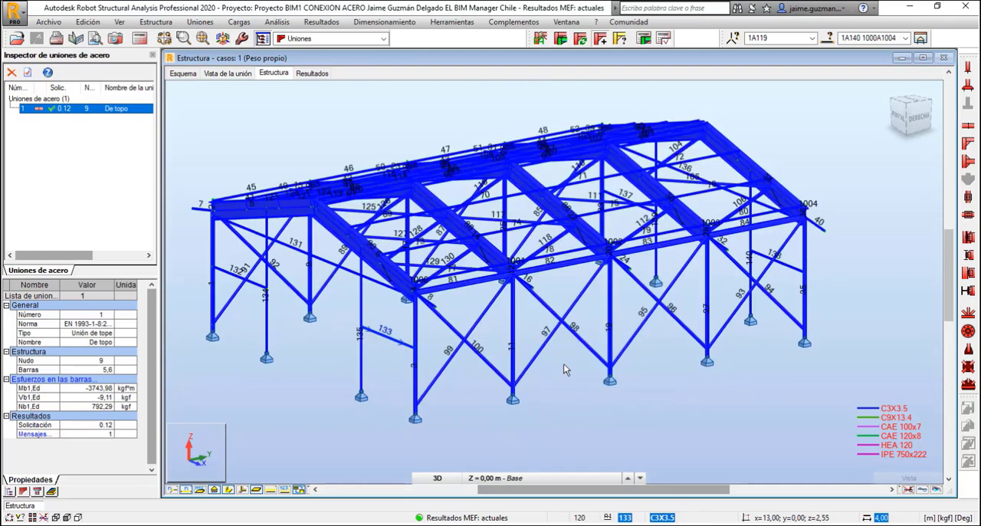
pyautogui.scroll(-2, 563, 369)
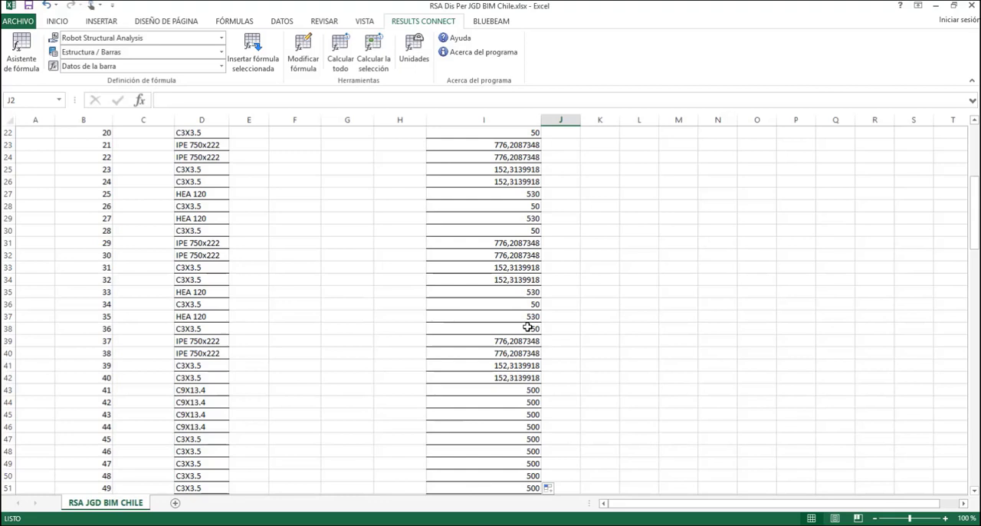
# Return to the Excel bar table and add filters to the header row from BARRAS to Longitud (Cm), B2:I2
pyautogui.scroll(7, 556, 327)
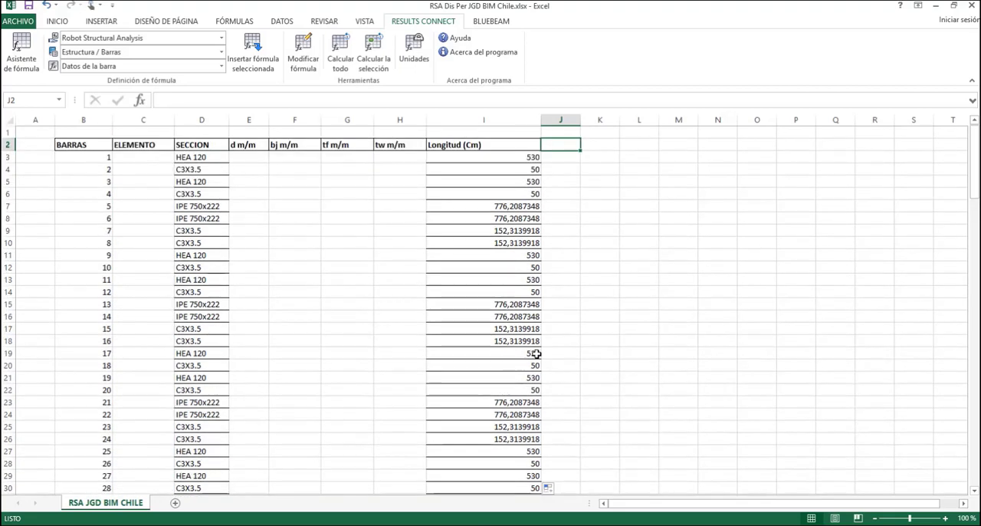
pyautogui.moveTo(82, 145); pyautogui.dragTo(500, 144)
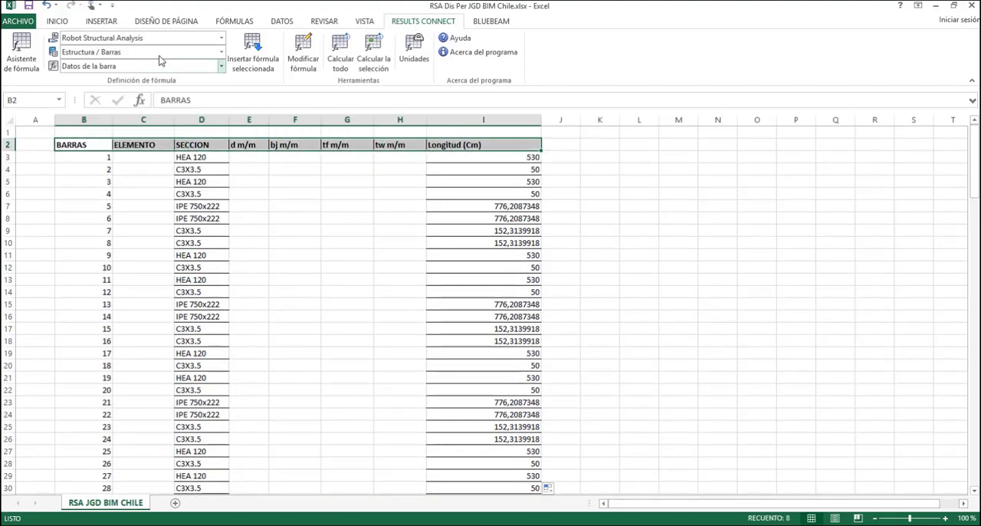
pyautogui.click(241, 26)
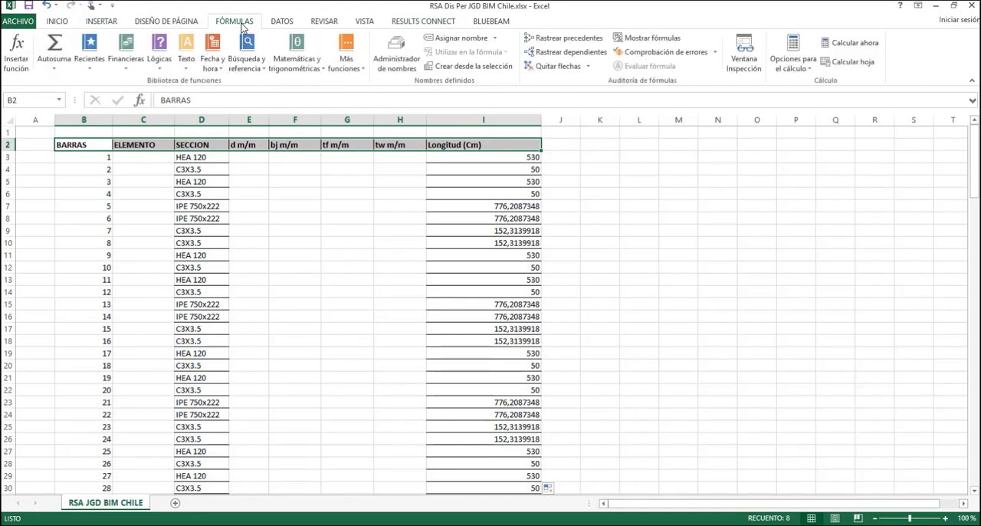
pyautogui.click(283, 23)
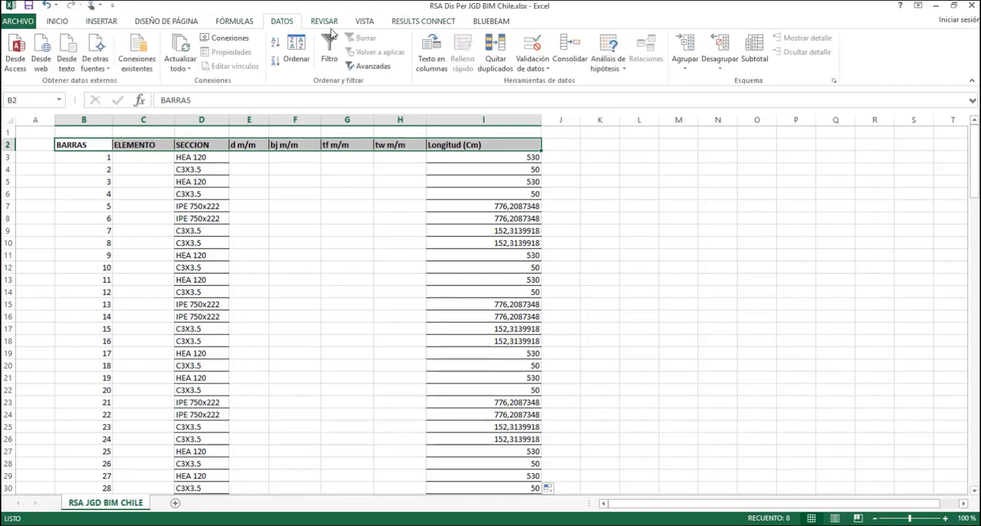
pyautogui.click(329, 48)
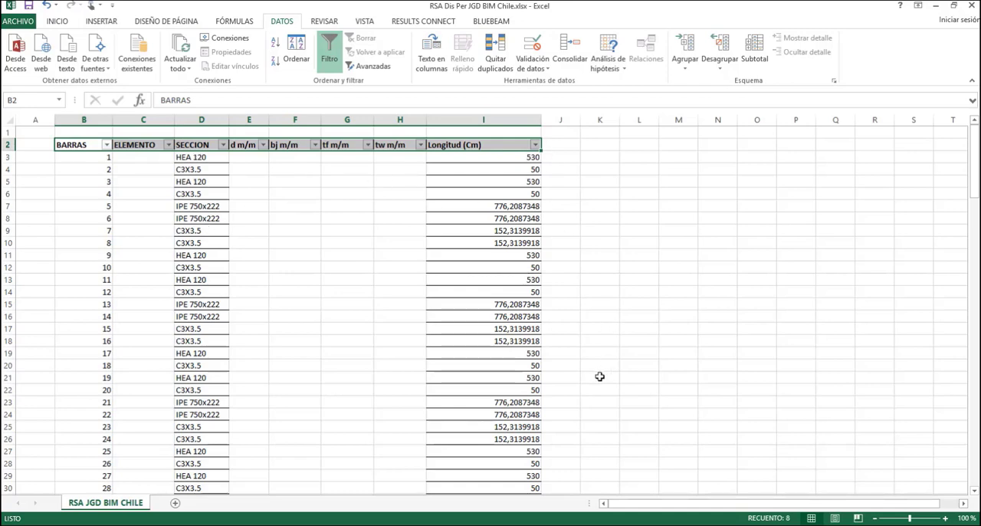
pyautogui.scroll(-17, 598, 380)
pyautogui.scroll(17, 591, 405)
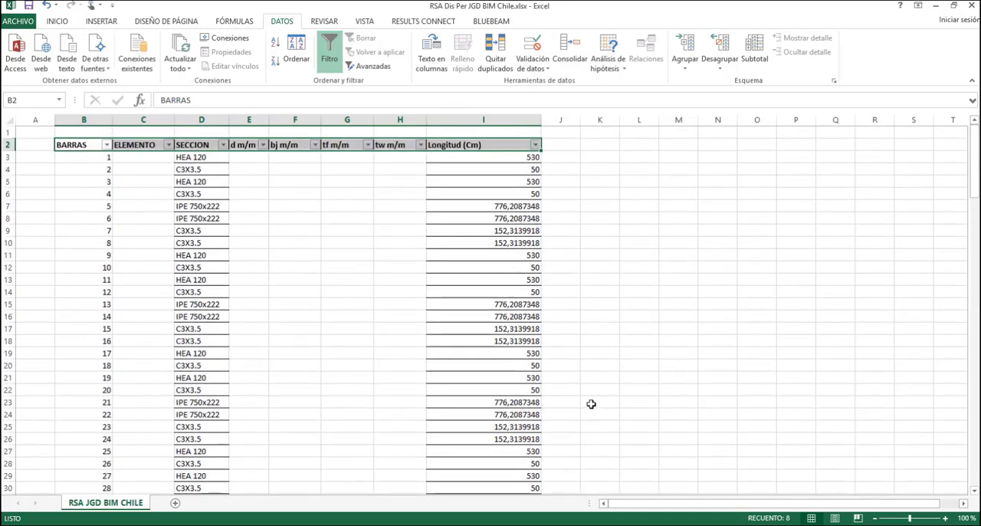
pyautogui.click(652, 204)
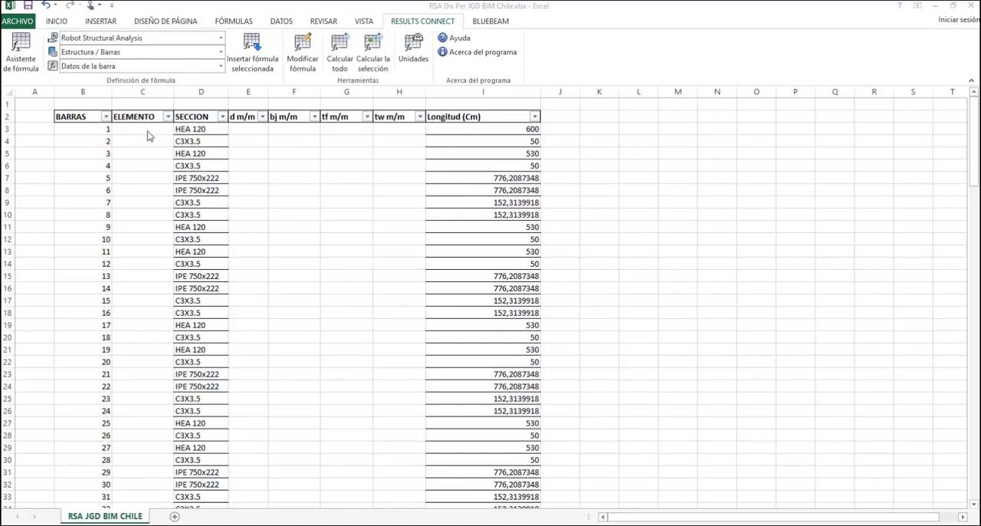
# Place the bar table workbook side by side with the Robot Structural Analysis window, and return to the model
pyautogui.click(565, 119)
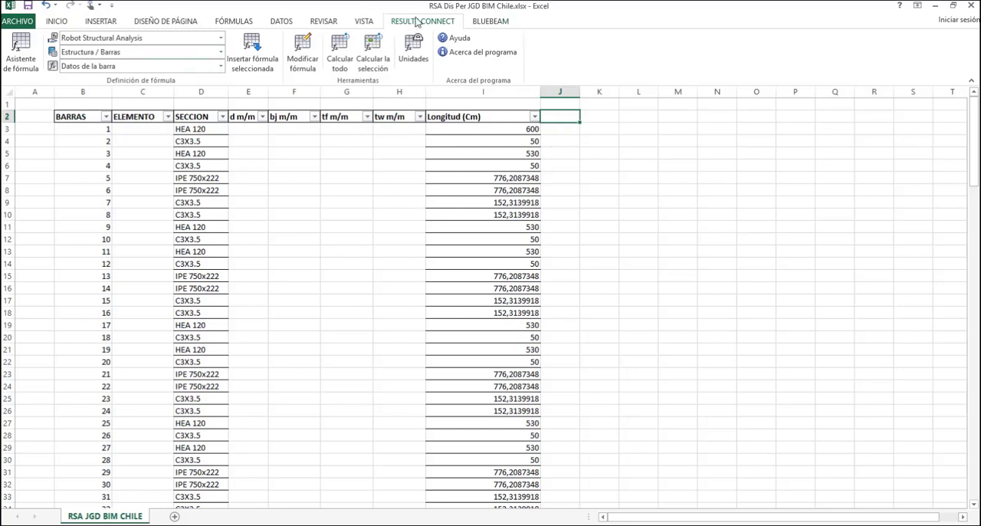
pyautogui.moveTo(426, 7); pyautogui.dragTo(980, 332)
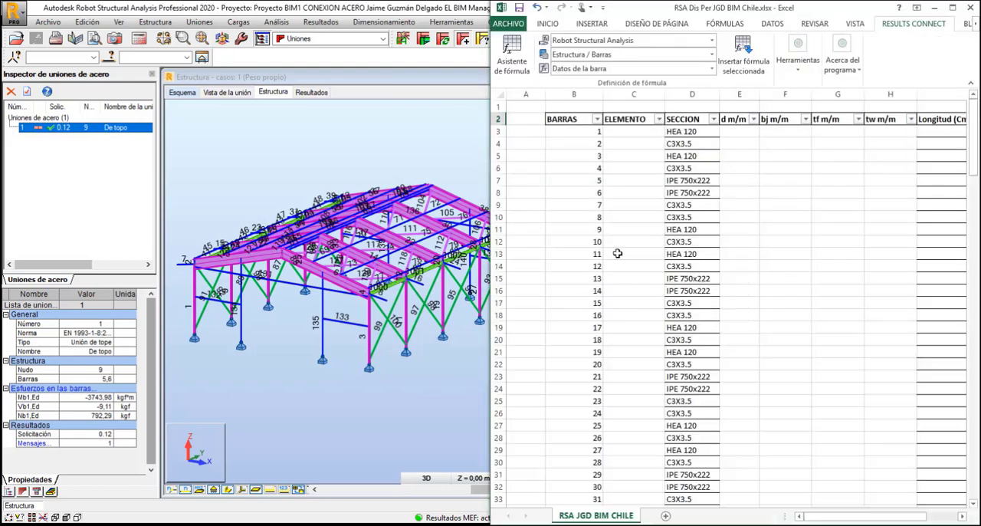
pyautogui.click(311, 371)
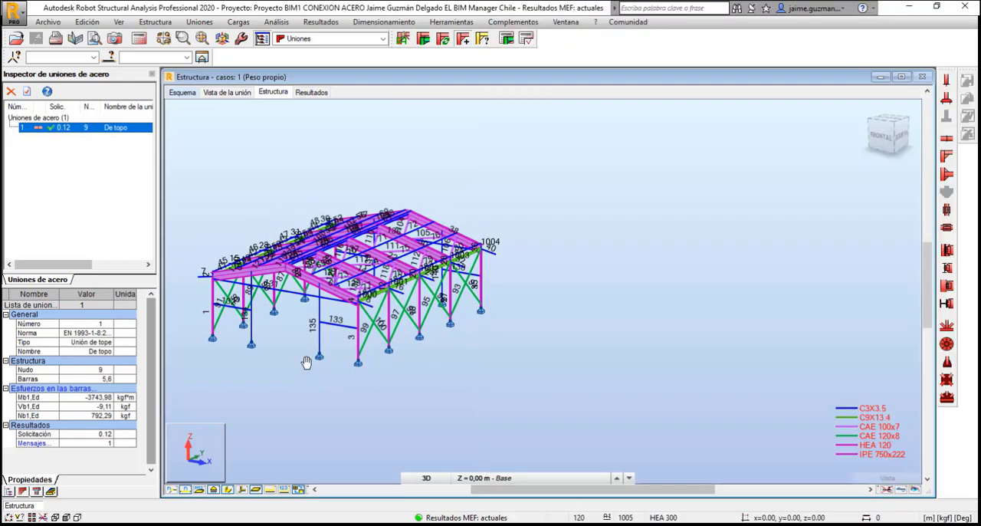
pyautogui.moveTo(306, 362); pyautogui.dragTo(395, 414)
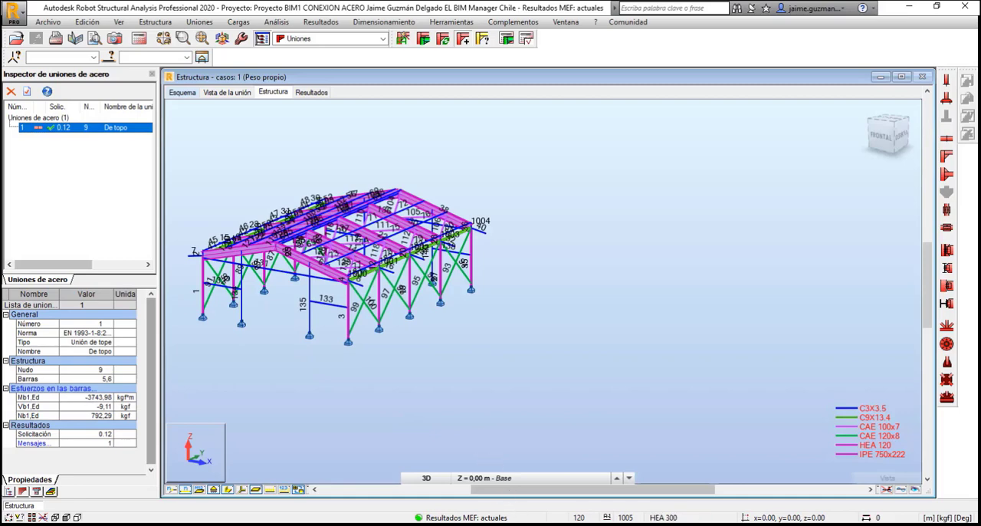
# Switch to the ZAPATA AISLADA.xlsx workbook, then reposition and enlarge its window over the model
pyautogui.moveTo(526, 525)
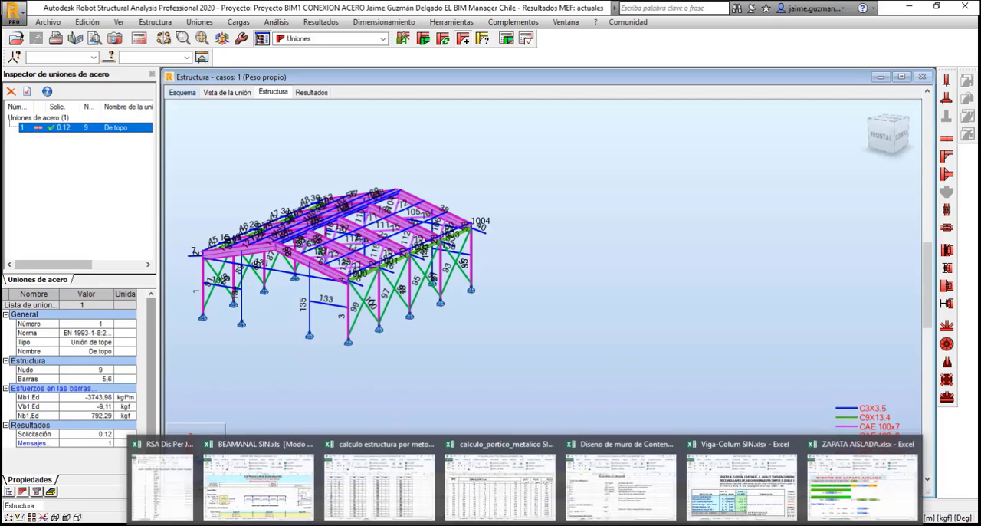
pyautogui.click(846, 473)
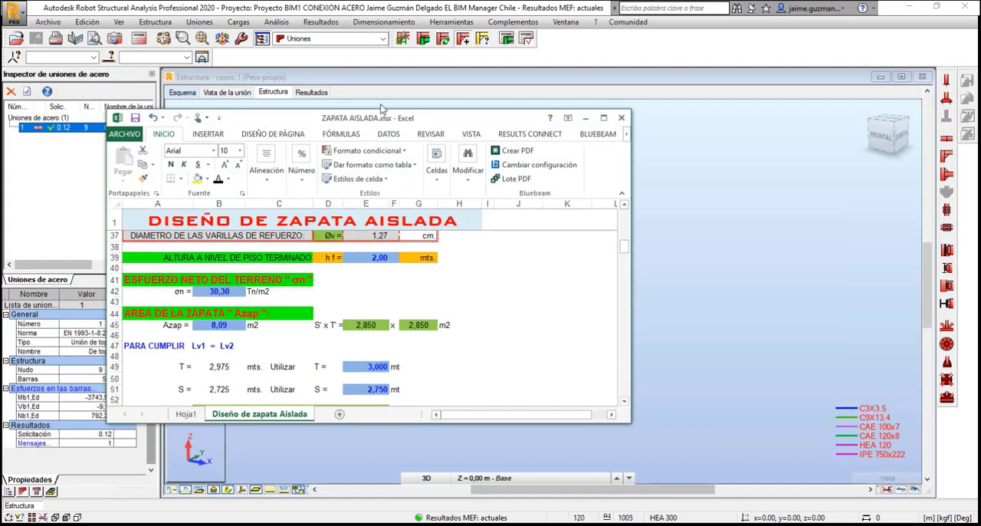
pyautogui.moveTo(381, 108); pyautogui.dragTo(350, 58)
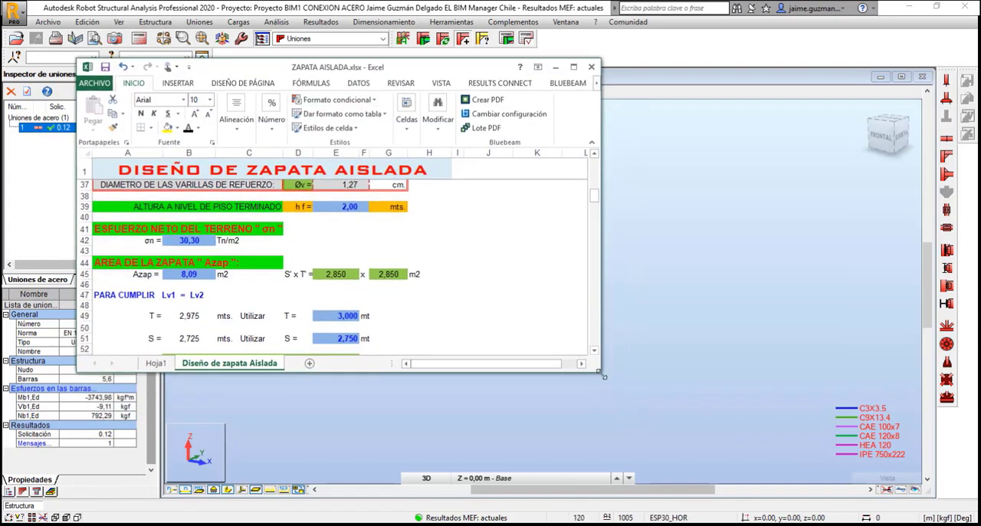
pyautogui.moveTo(604, 377); pyautogui.dragTo(604, 389)
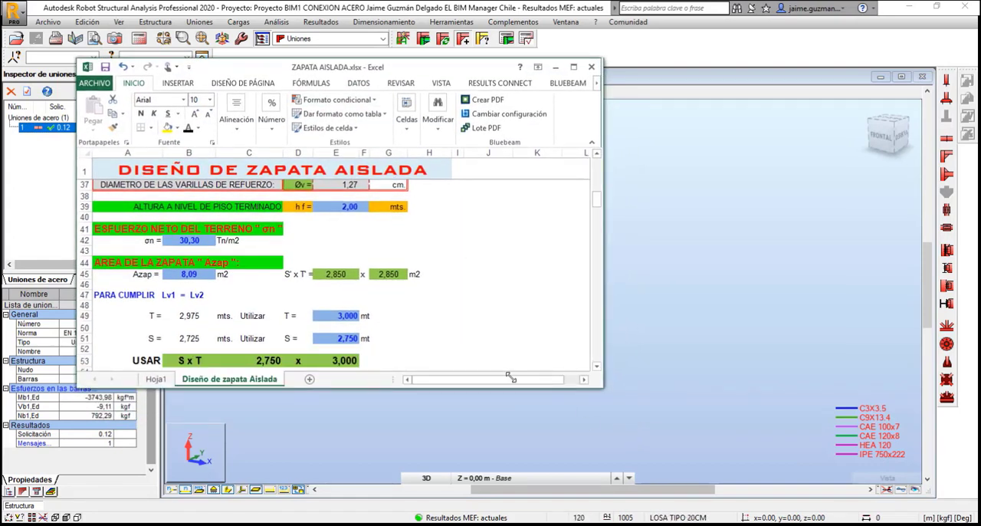
pyautogui.moveTo(512, 377); pyautogui.dragTo(403, 329)
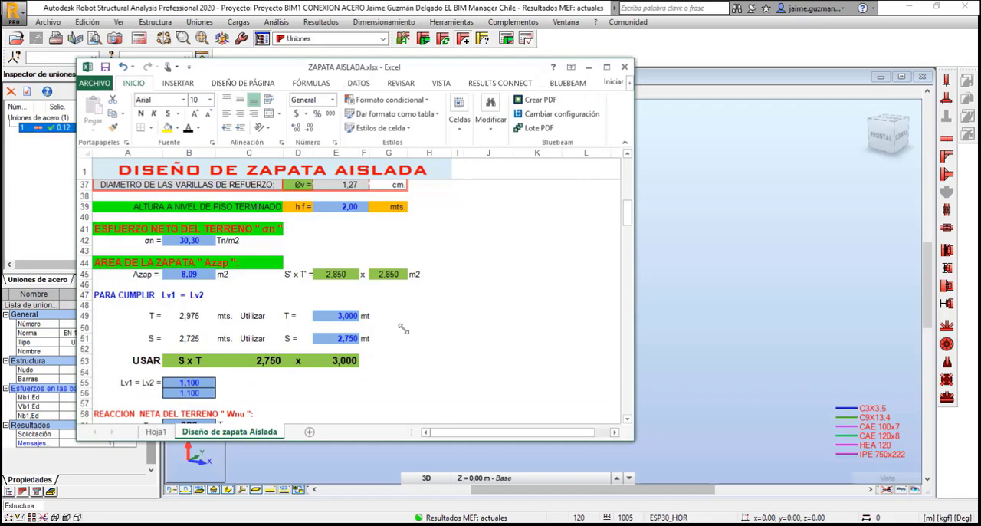
# Examine the footing drawing, general data, net soil stress and footing area calculations on the Diseño de zapata Aislada sheet
pyautogui.scroll(-3, 401, 338)
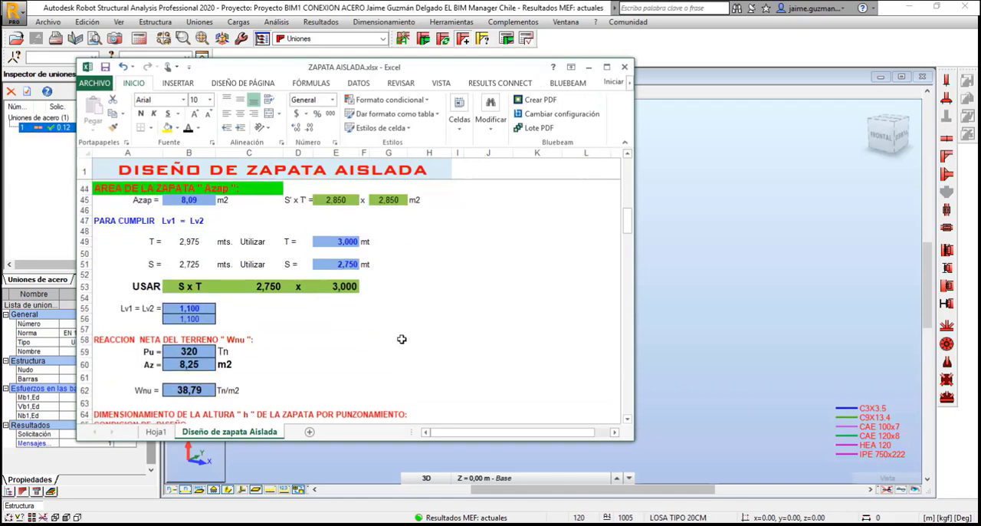
pyautogui.scroll(5, 376, 344)
pyautogui.scroll(10, 295, 263)
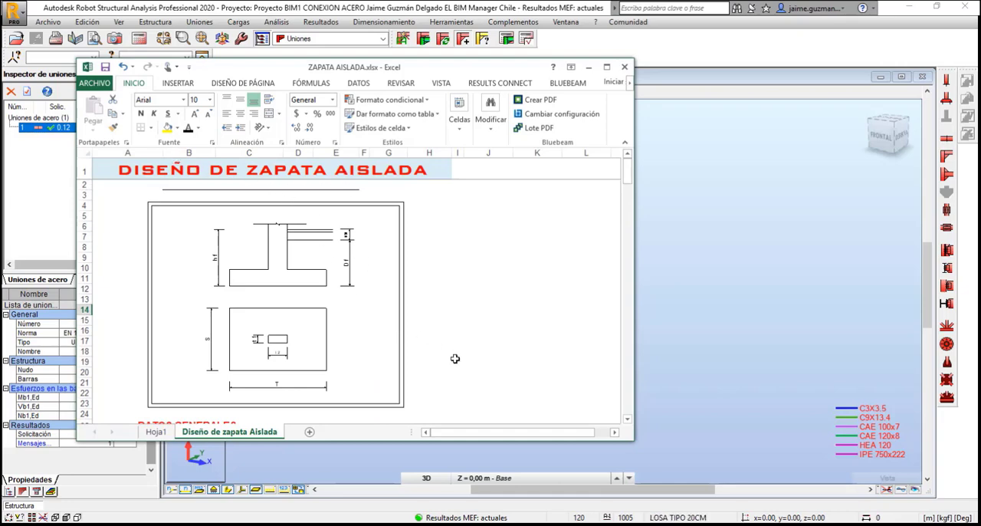
pyautogui.scroll(-7, 455, 359)
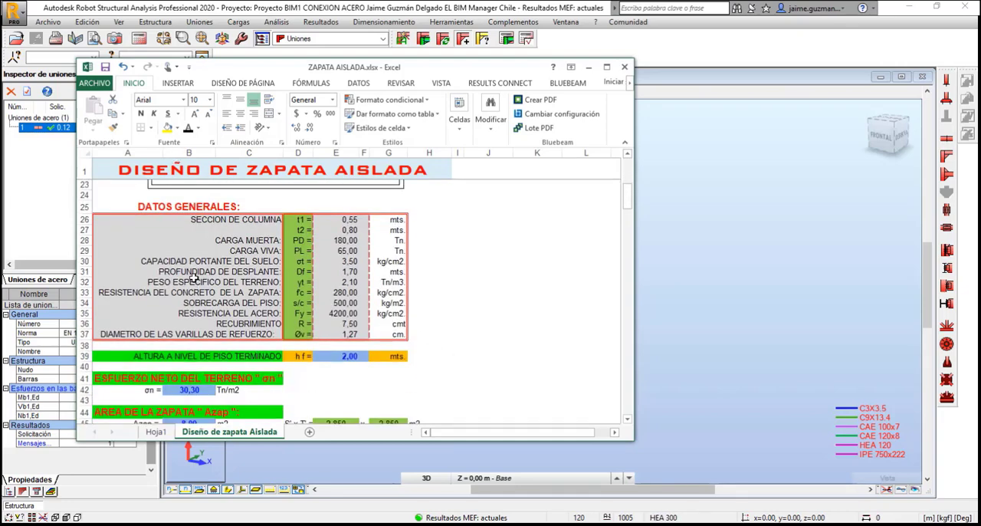
pyautogui.scroll(-5, 425, 368)
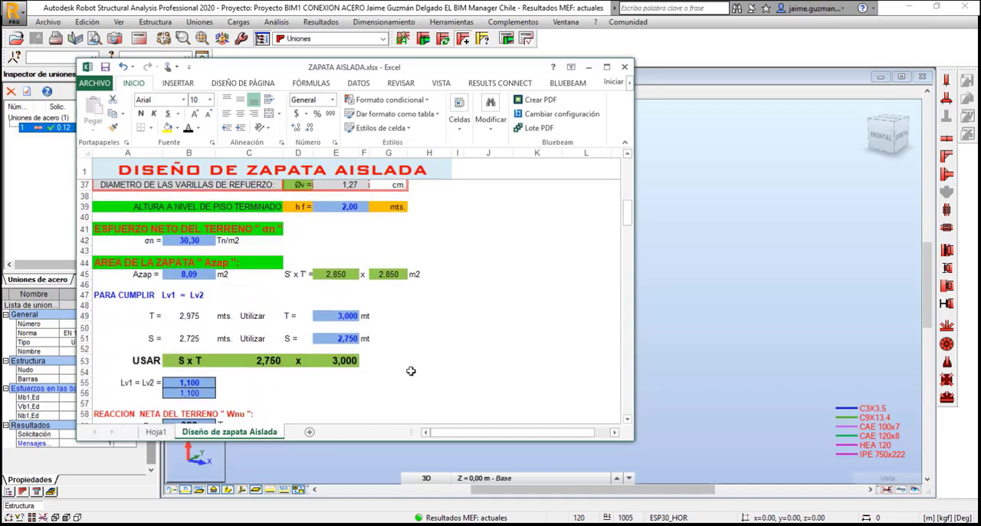
pyautogui.scroll(2, 411, 369)
pyautogui.scroll(7, 411, 369)
pyautogui.scroll(2, 390, 347)
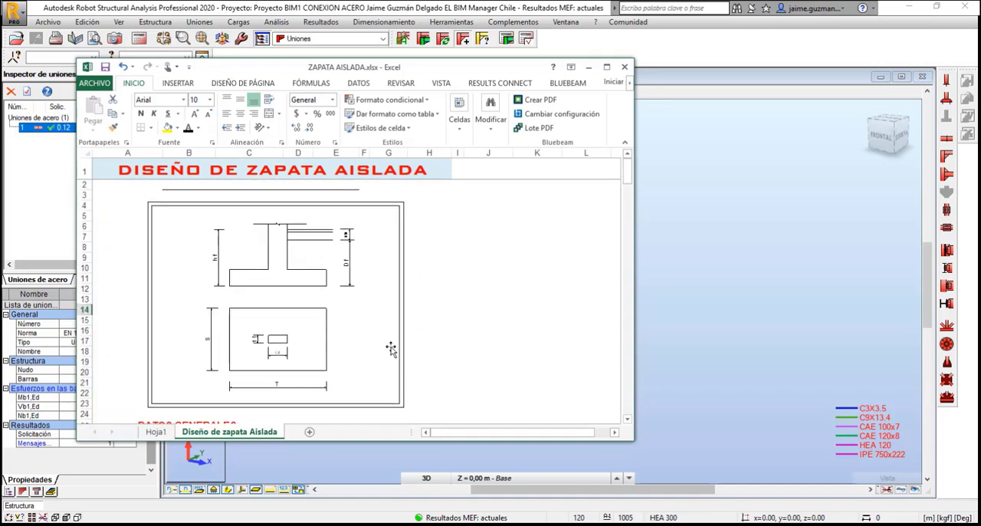
pyautogui.scroll(-7, 422, 375)
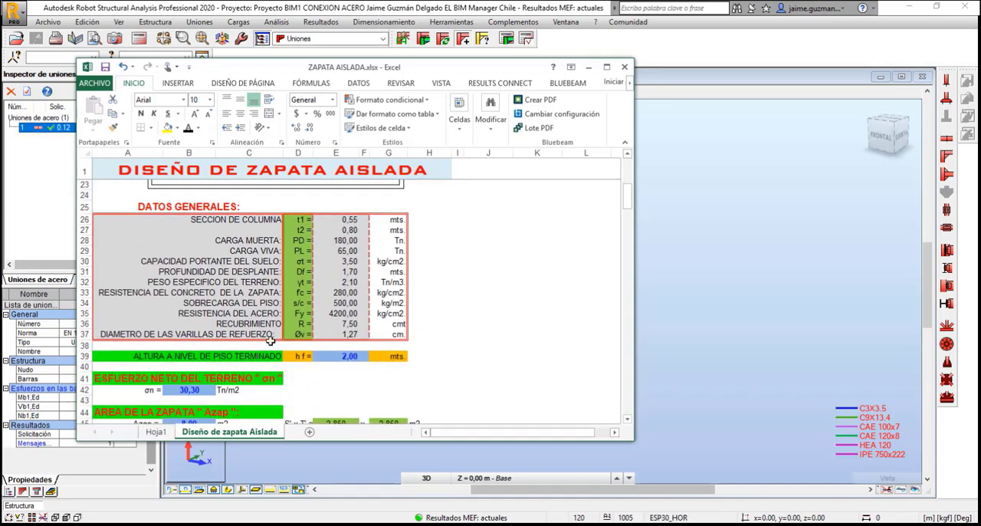
# Switch from the footing areas to calculo_portico_metalico SIN.xls, enlarge its window and review the IPE and IPN profile tables
pyautogui.scroll(-5, 403, 364)
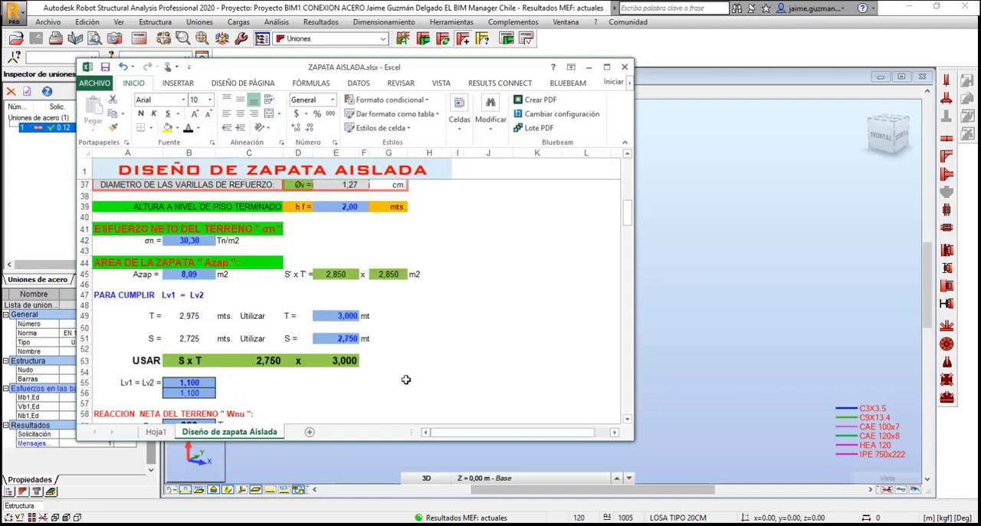
pyautogui.moveTo(525, 521)
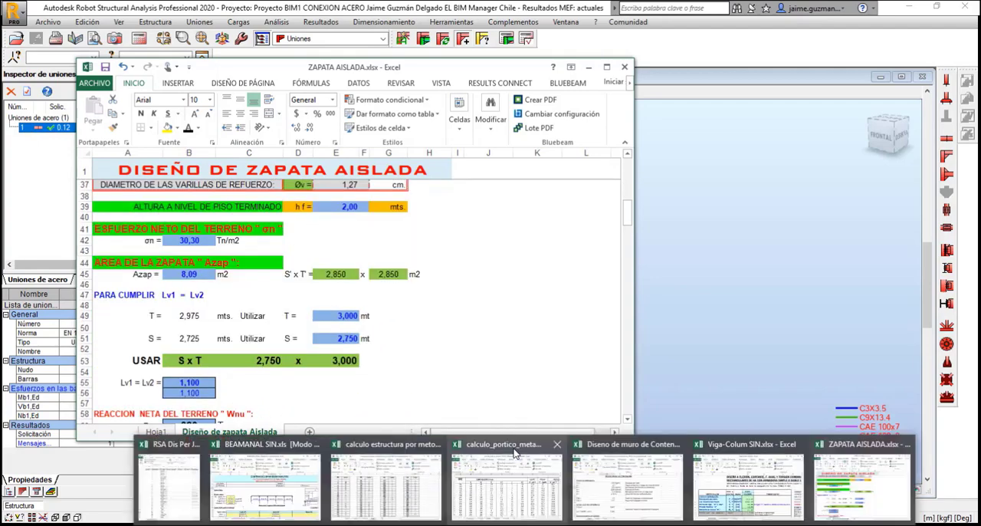
pyautogui.click(517, 455)
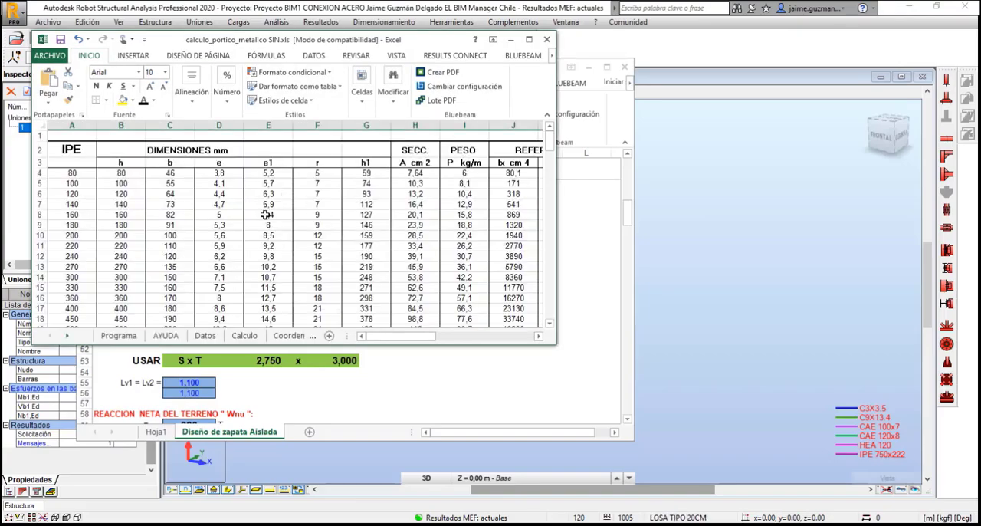
pyautogui.scroll(-7, 373, 251)
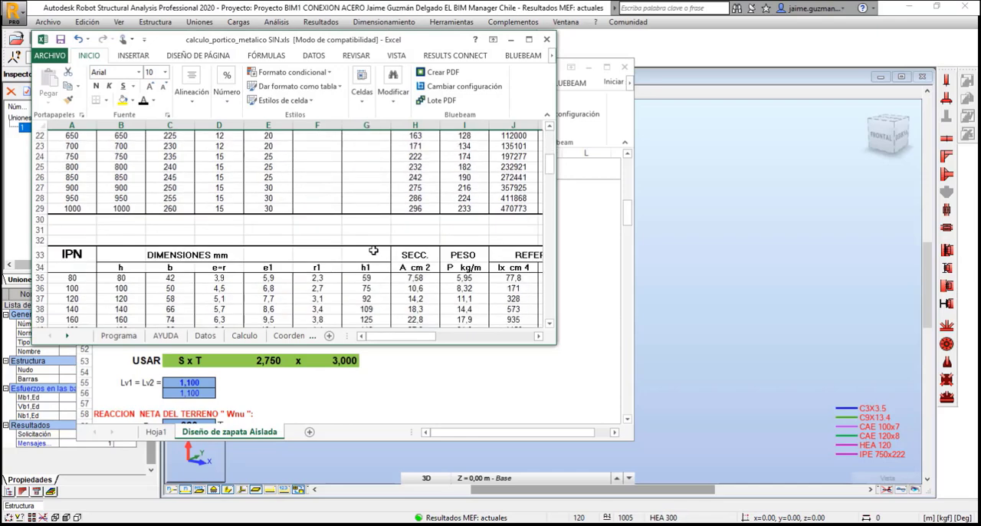
pyautogui.moveTo(552, 345); pyautogui.dragTo(640, 445)
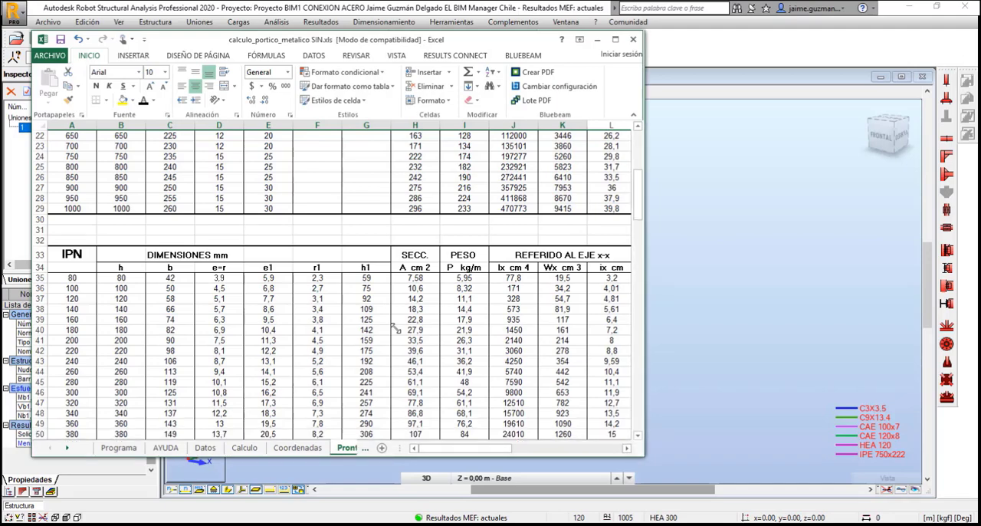
pyautogui.scroll(7, 459, 316)
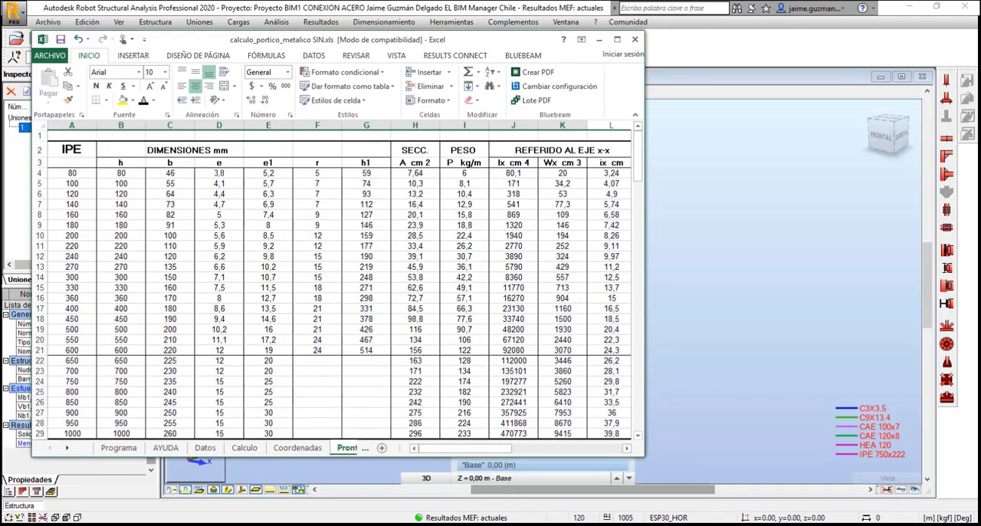
# Return to the RSA Dis Per JGD BIM Chile.xlsx workbook and narrow the Longitud (Cm) column I
pyautogui.click(525, 524)
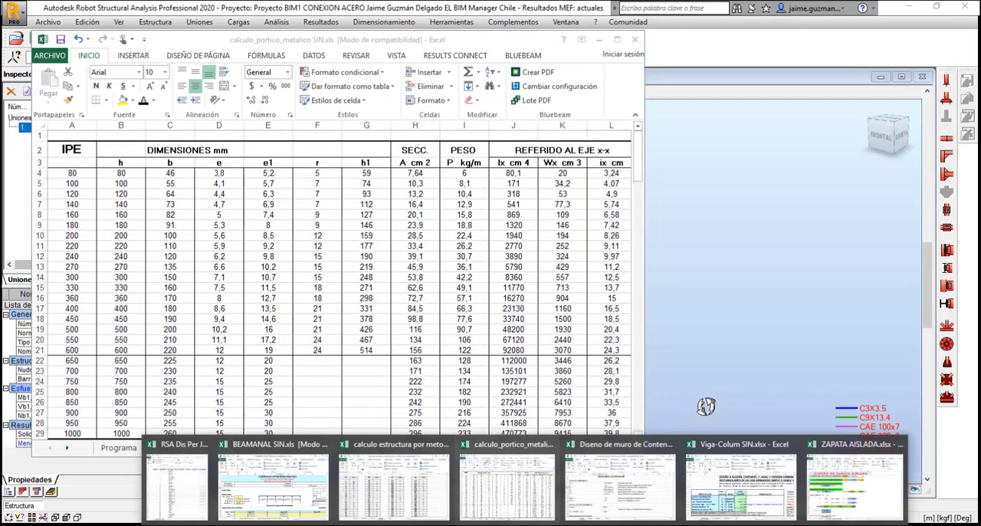
pyautogui.click(736, 482)
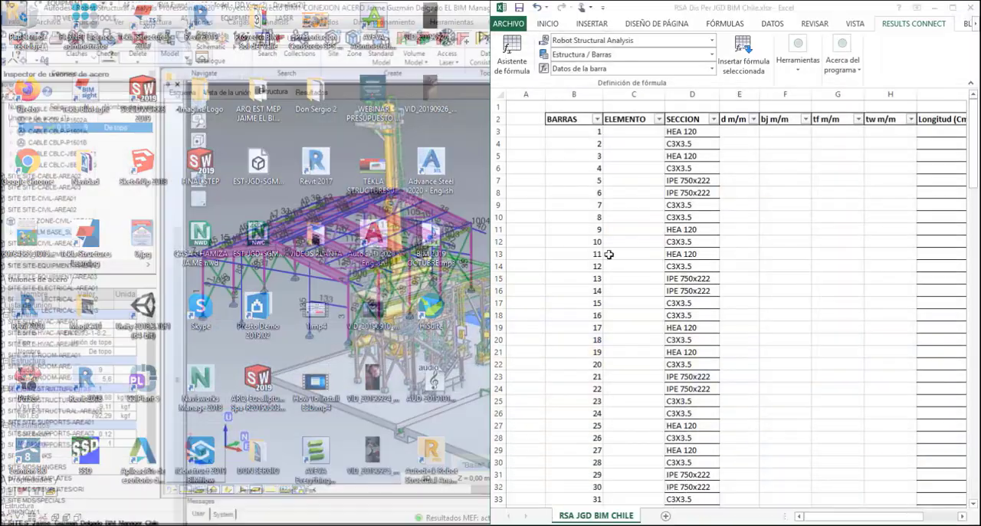
pyautogui.click(177, 479)
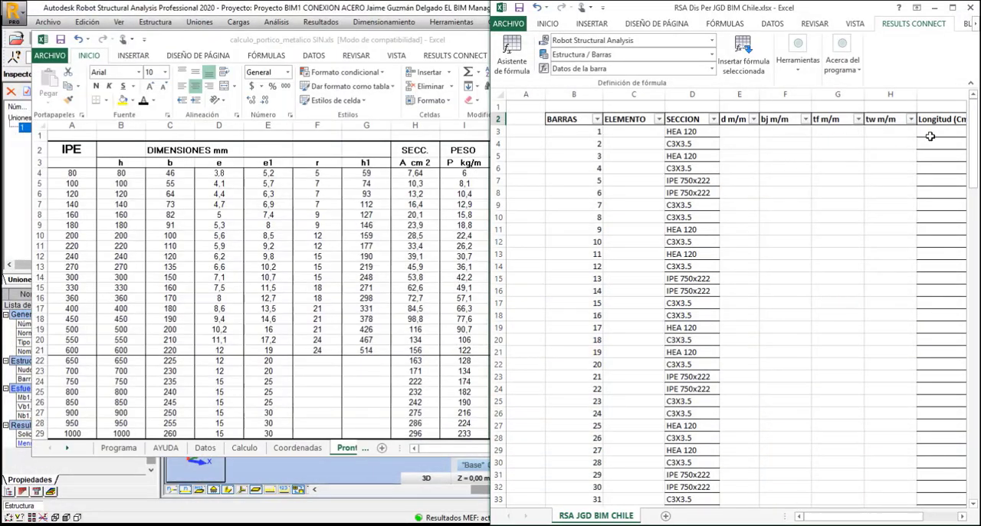
pyautogui.moveTo(840, 520); pyautogui.dragTo(916, 520)
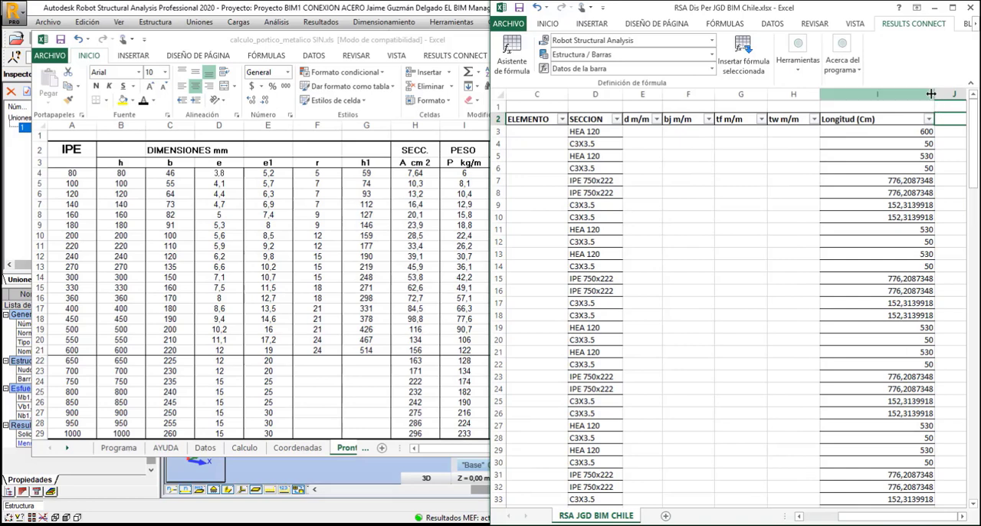
pyautogui.moveTo(935, 95); pyautogui.dragTo(881, 99)
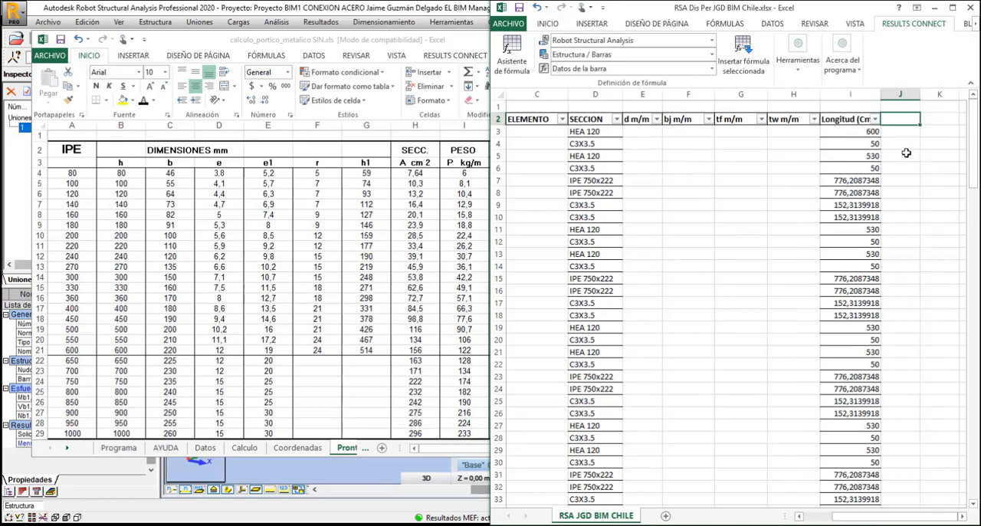
# Switch to Robot Structural Analysis, orbit the steel frame towards a frontal view, and bring the bar table workbook back beside it
pyautogui.click(363, 459)
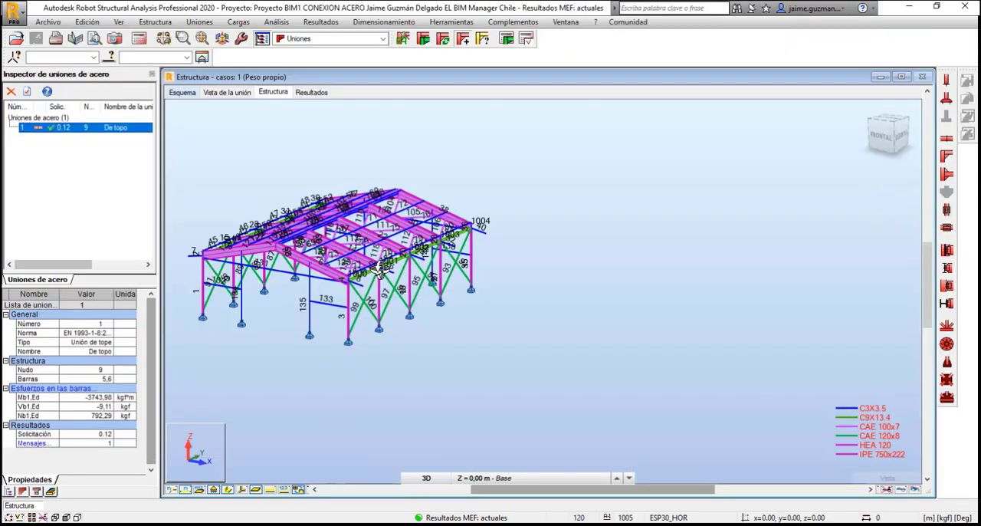
pyautogui.moveTo(284, 298); pyautogui.dragTo(350, 383)
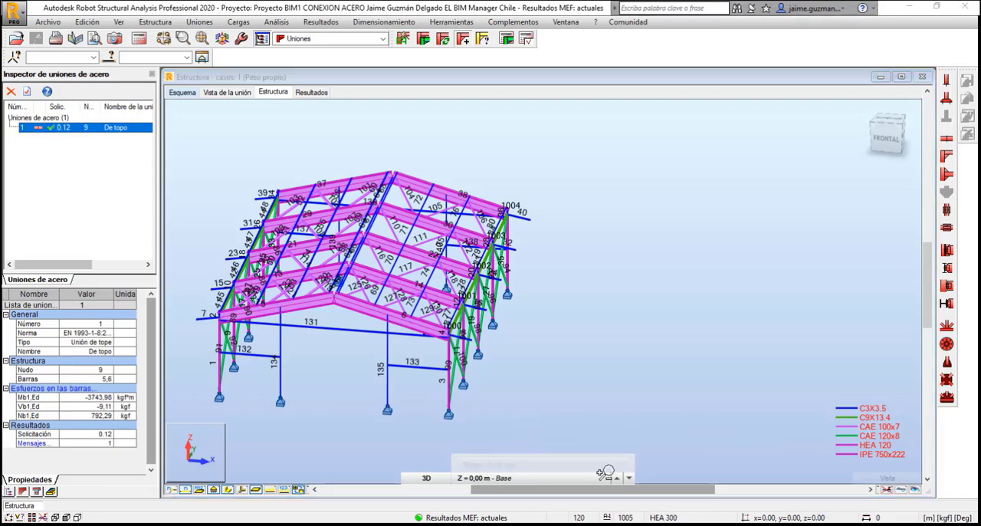
pyautogui.moveTo(525, 524)
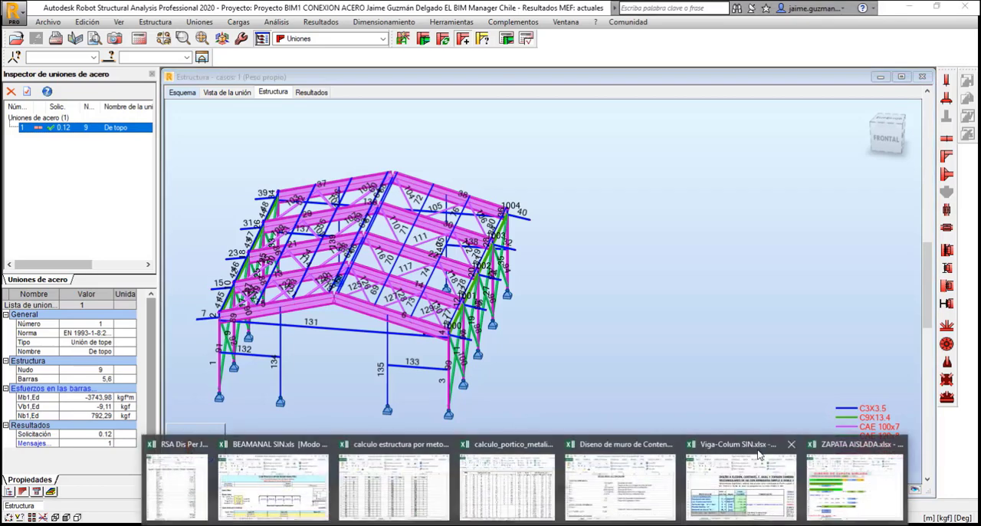
pyautogui.click(176, 483)
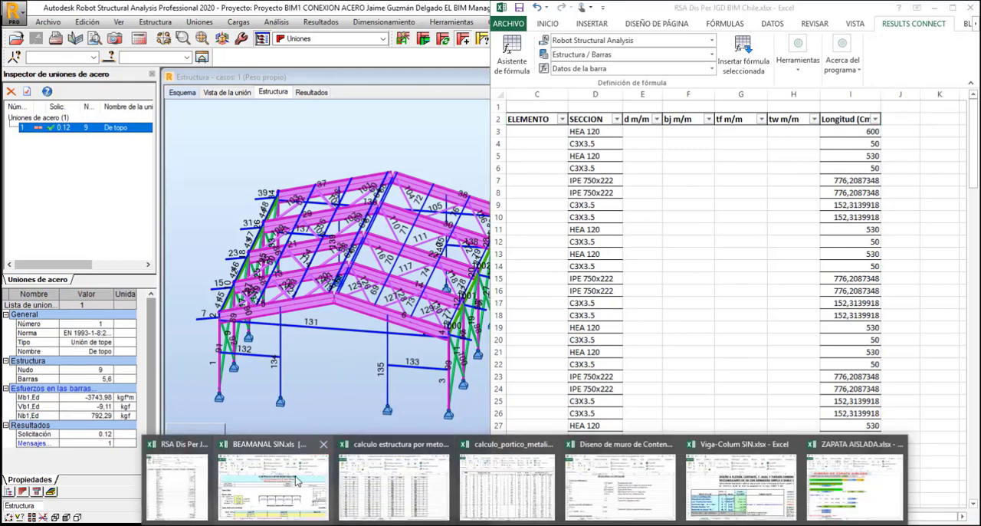
# Switch to BEAMANAL SIN.xls, maximize it and examine the span data, distributed loads and point loads on the Continuous-Span Beam sheet
pyautogui.click(299, 481)
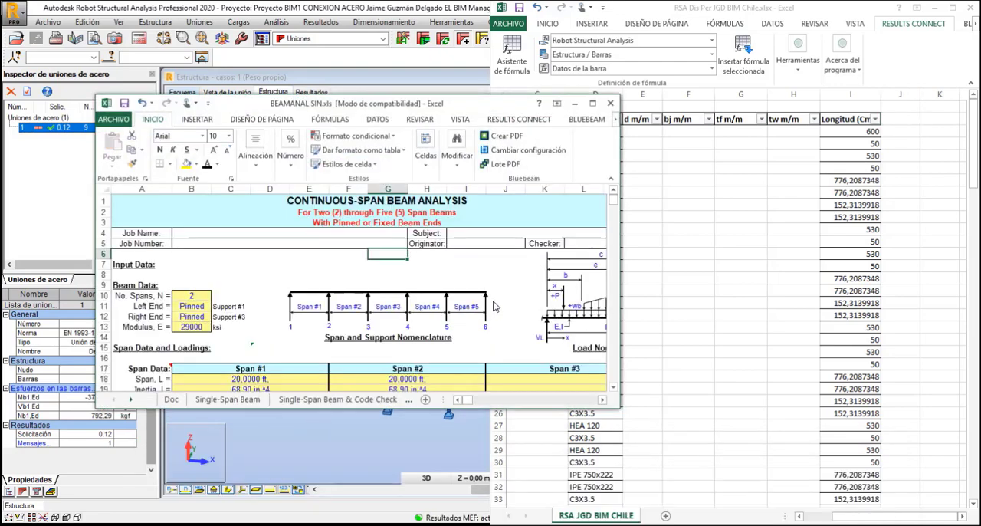
pyautogui.scroll(-5, 396, 264)
pyautogui.scroll(5, 395, 264)
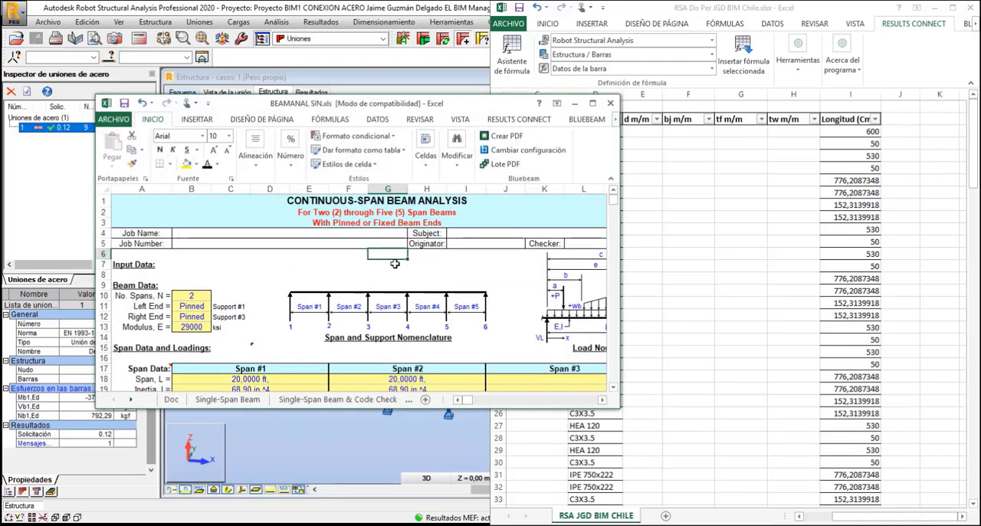
pyautogui.click(593, 103)
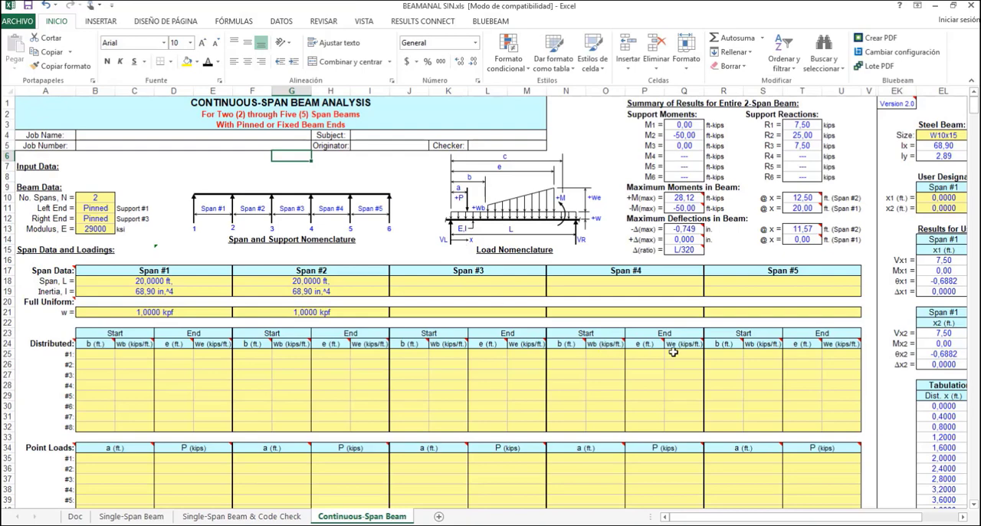
pyautogui.scroll(-3, 440, 359)
pyautogui.scroll(3, 328, 331)
pyautogui.click(188, 283)
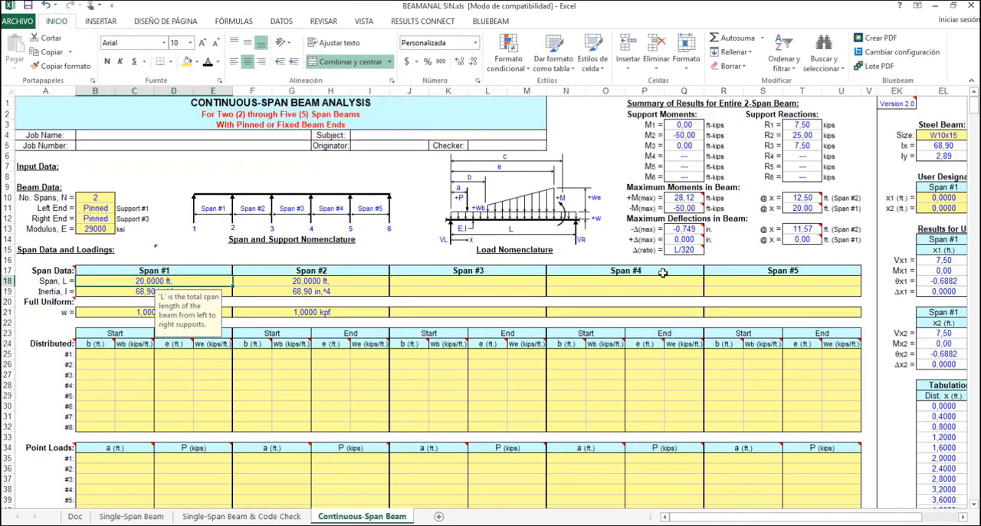
pyautogui.scroll(-11, 647, 340)
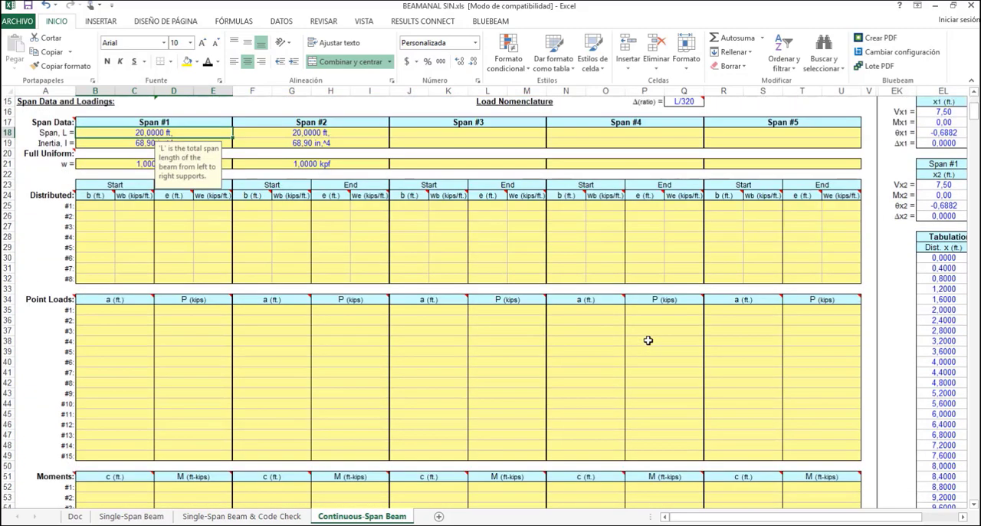
pyautogui.scroll(11, 648, 339)
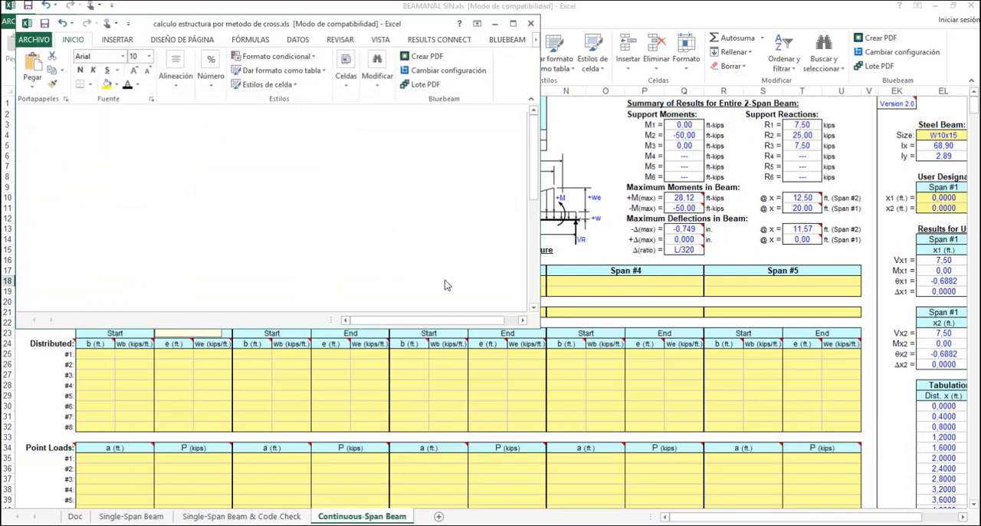
# Maximize the calculo estructura por metodo de cross.xls workbook and examine the frame calculations on sheets Port. 1 and Port. 2
pyautogui.click(509, 24)
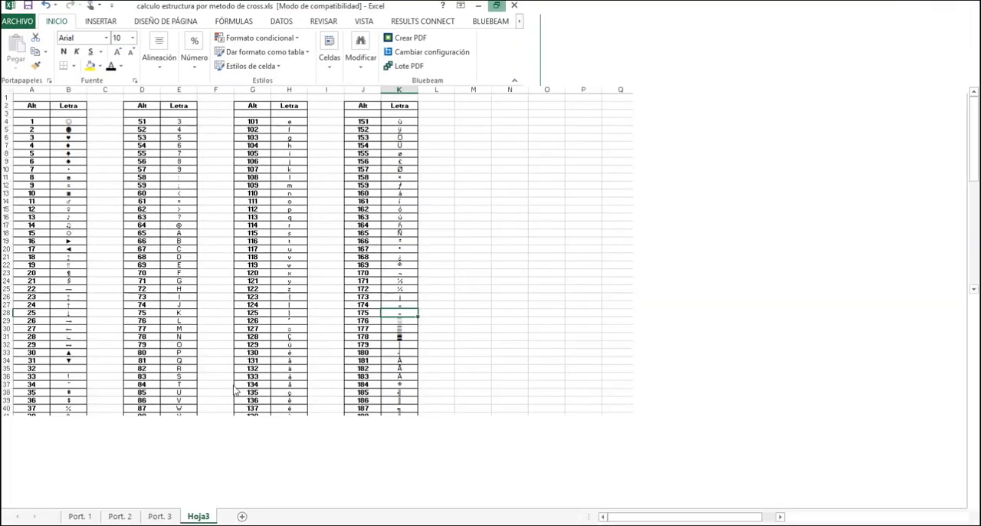
pyautogui.click(80, 517)
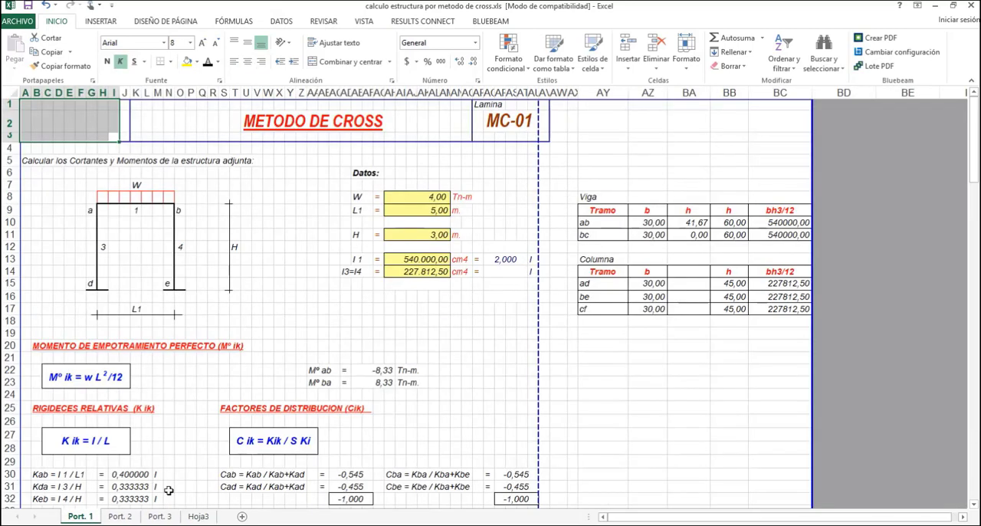
pyautogui.click(119, 516)
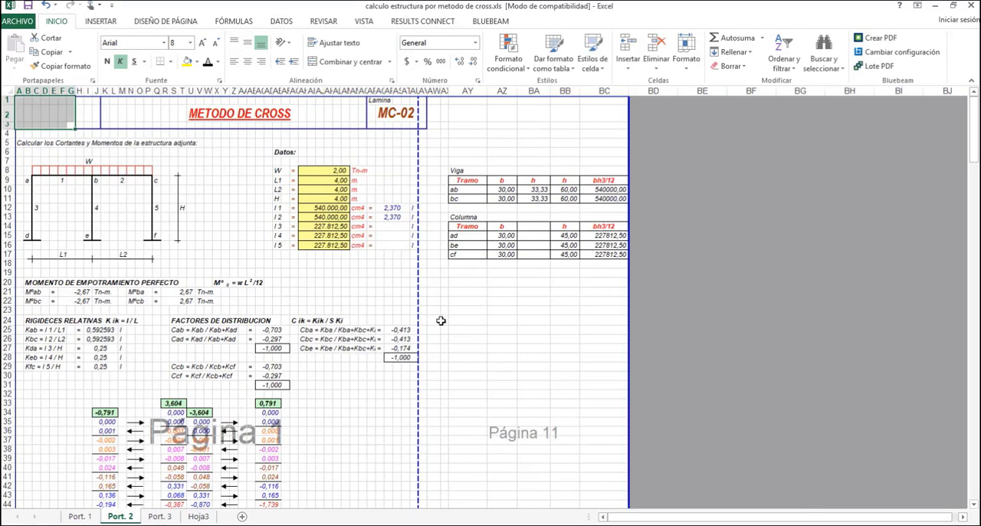
pyautogui.scroll(-5, 452, 338)
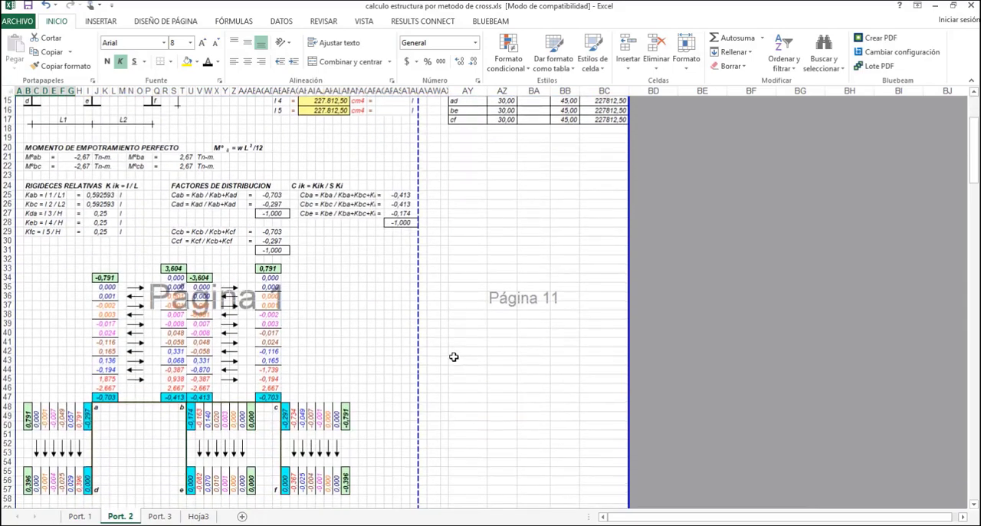
pyautogui.scroll(5, 454, 356)
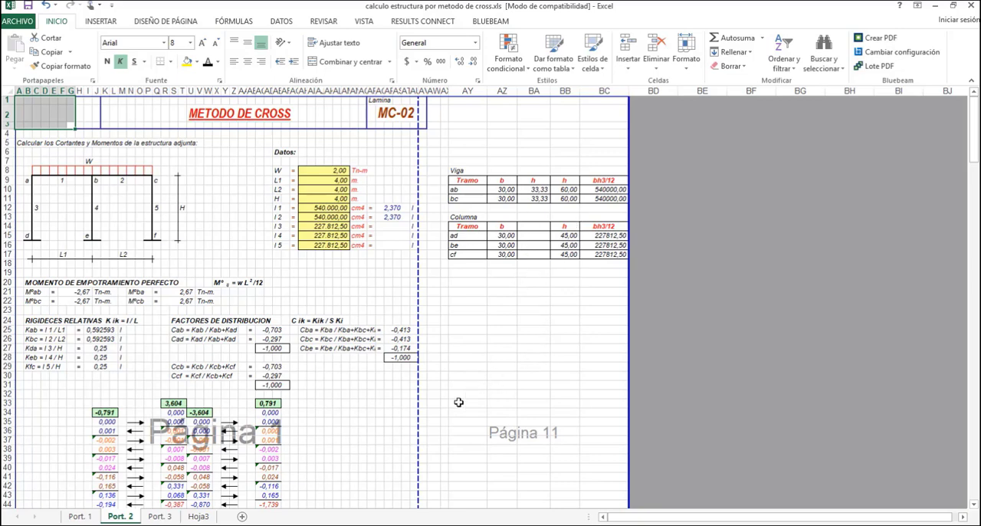
# Switch from the Cross method workbook to calculo_portico_metalico SIN.xls and review its IPE profile table again
pyautogui.click(524, 525)
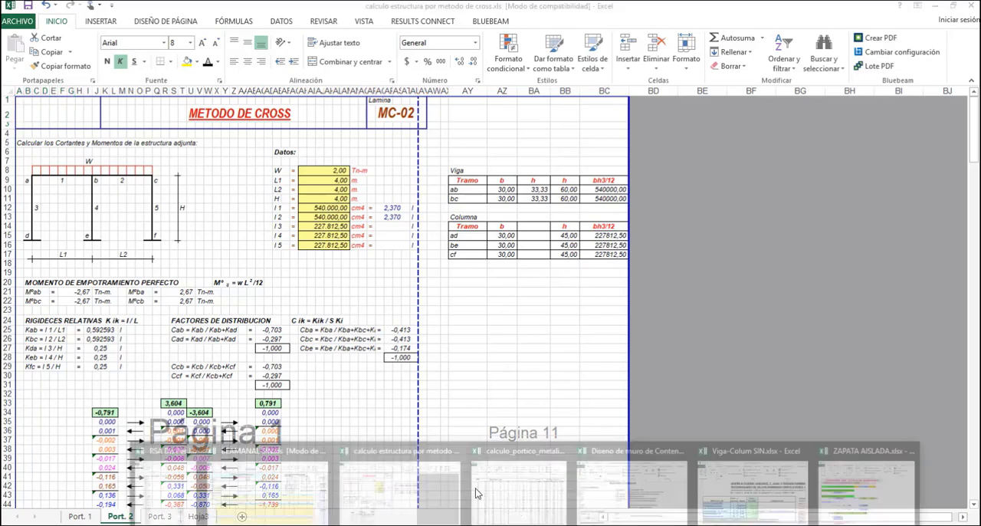
pyautogui.click(430, 480)
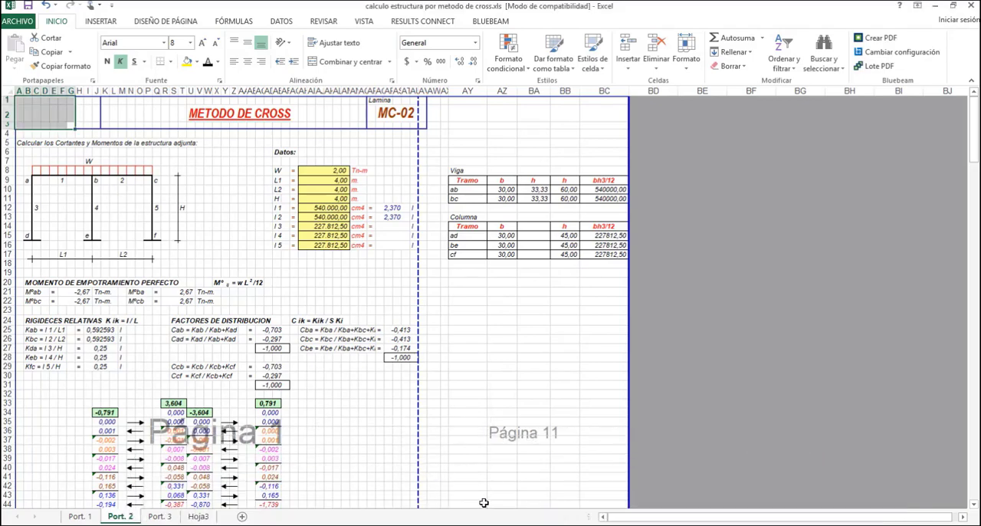
pyautogui.click(524, 525)
pyautogui.click(521, 467)
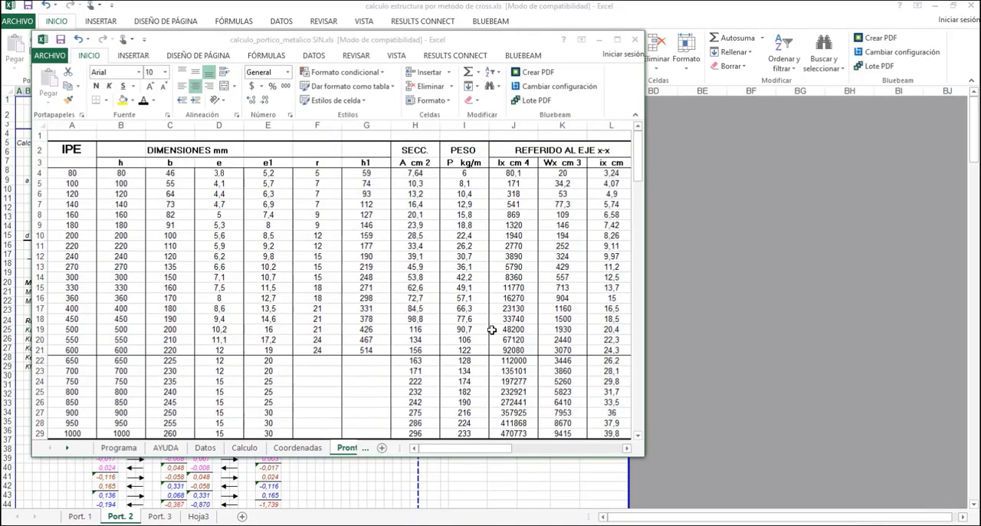
pyautogui.scroll(-2, 484, 322)
pyautogui.scroll(2, 484, 322)
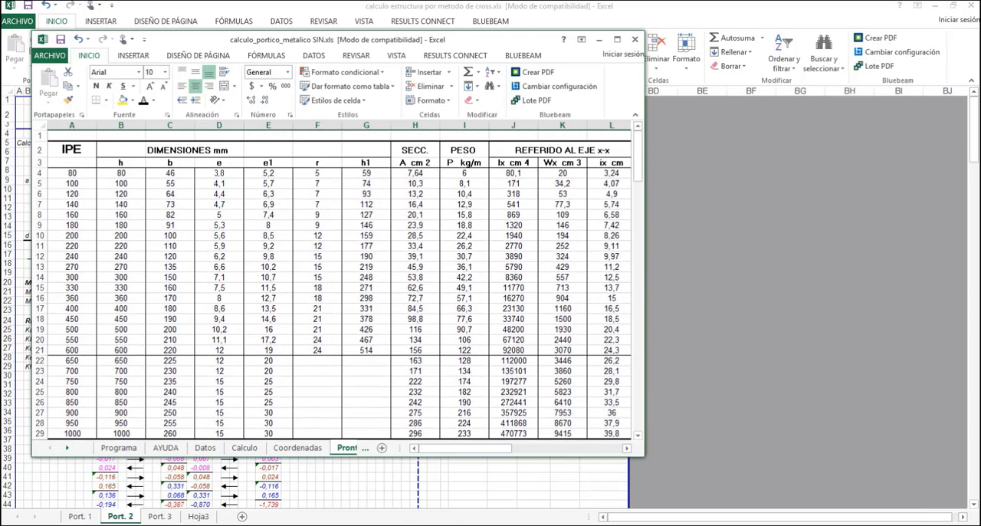
pyautogui.click(534, 524)
pyautogui.click(519, 483)
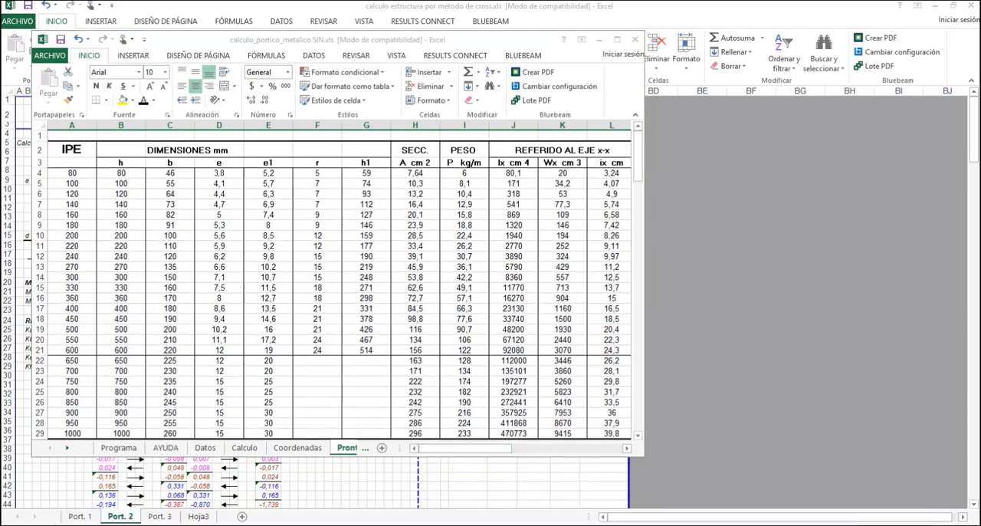
# Switch to Diseno de muro de Contencion.xls, maximize it and examine the retaining wall's general data, stress calculations and stability checks on Hoja1
pyautogui.click(534, 524)
pyautogui.click(602, 479)
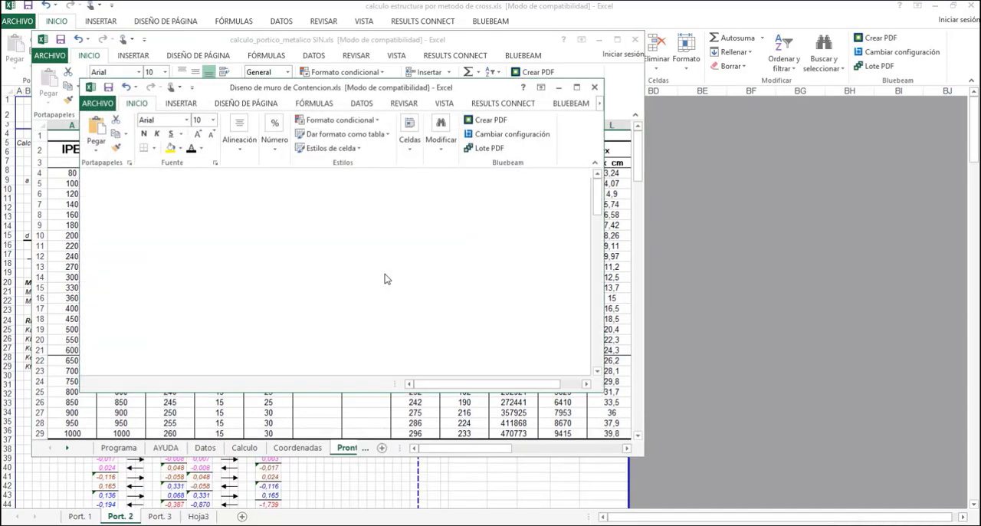
pyautogui.click(576, 86)
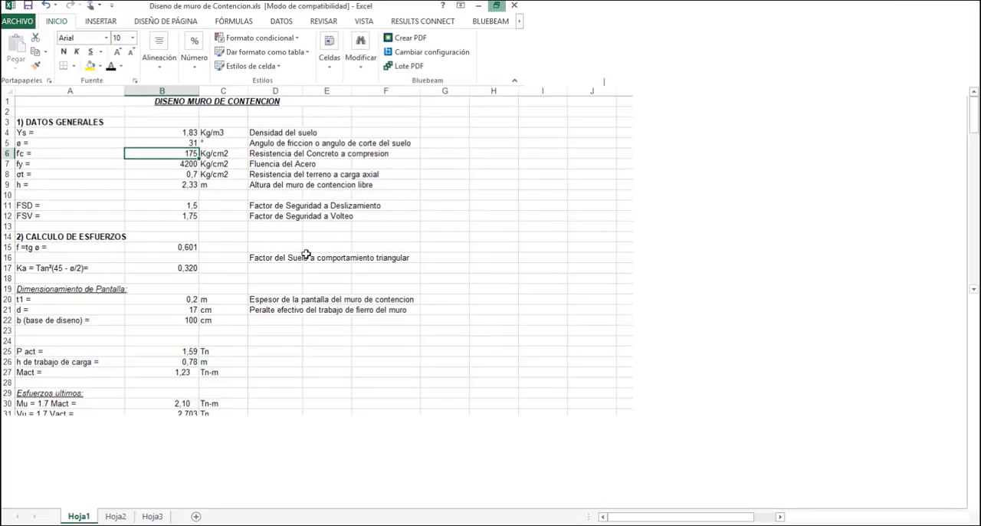
pyautogui.scroll(-2, 326, 398)
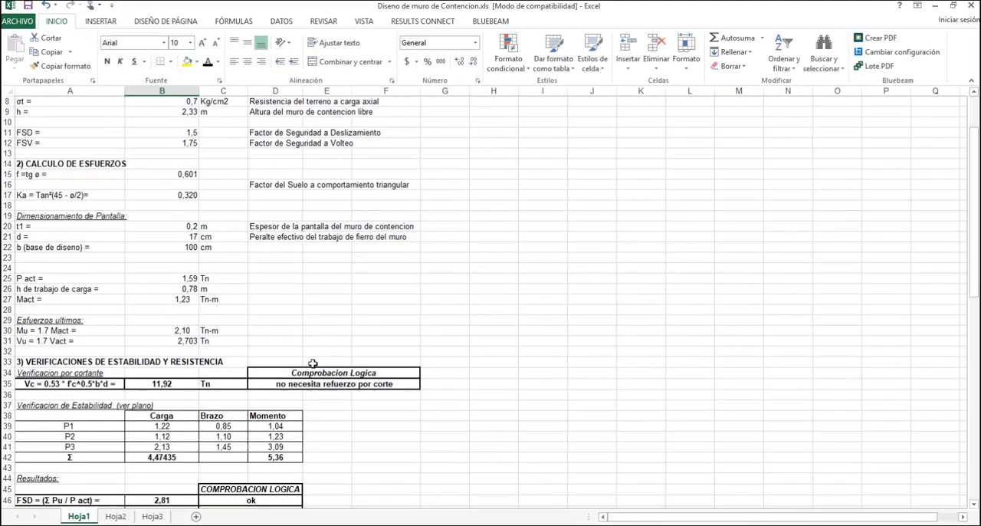
pyautogui.scroll(2, 311, 364)
pyautogui.click(186, 132)
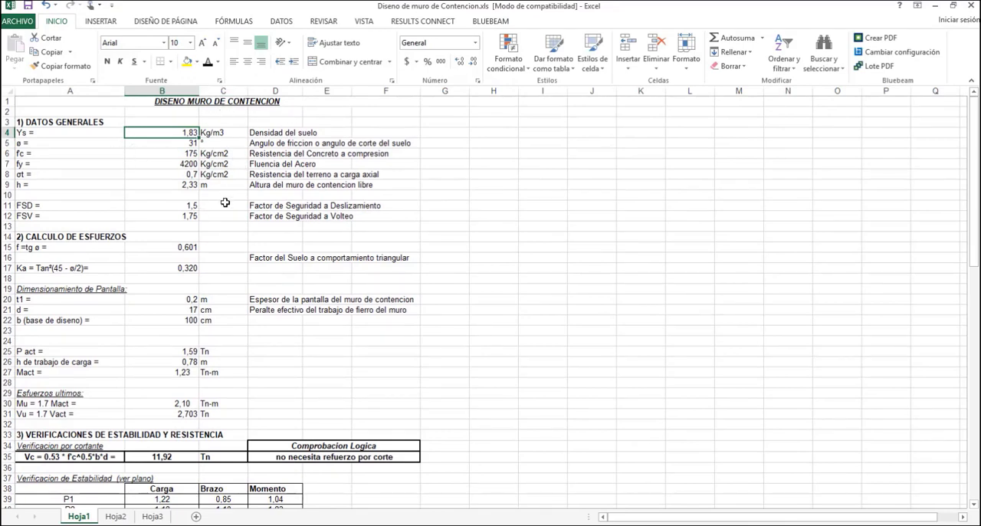
pyautogui.scroll(-5, 248, 365)
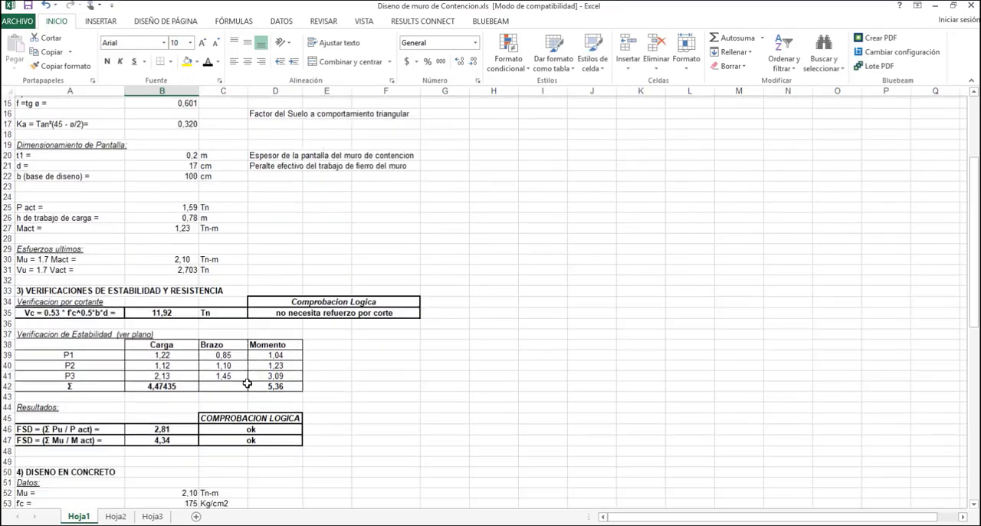
# Examine the retaining wall's concrete design section on Hoja1 and switch to Robot Structural Analysis to inspect the steel structure in 3D
pyautogui.scroll(-9, 523, 437)
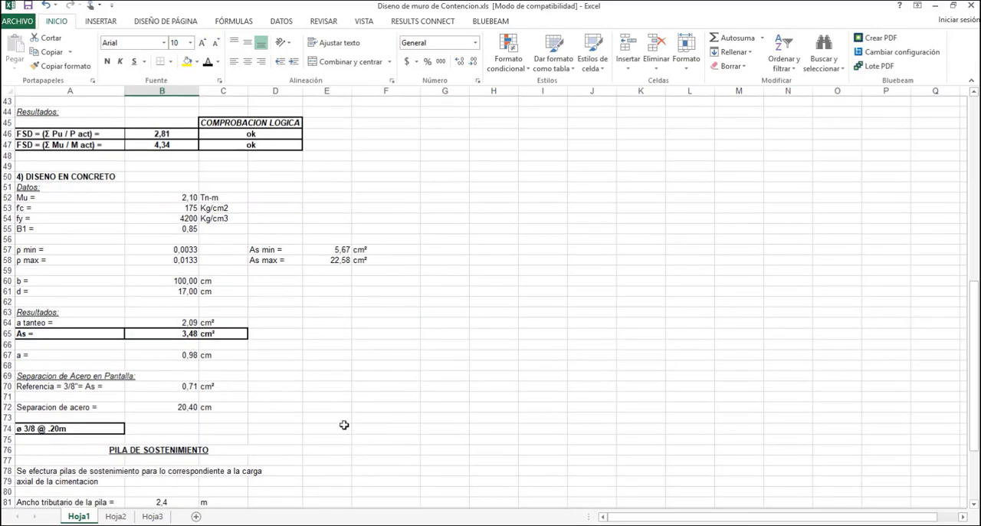
pyautogui.moveTo(404, 468); pyautogui.dragTo(109, 97)
pyautogui.scroll(14, 554, 346)
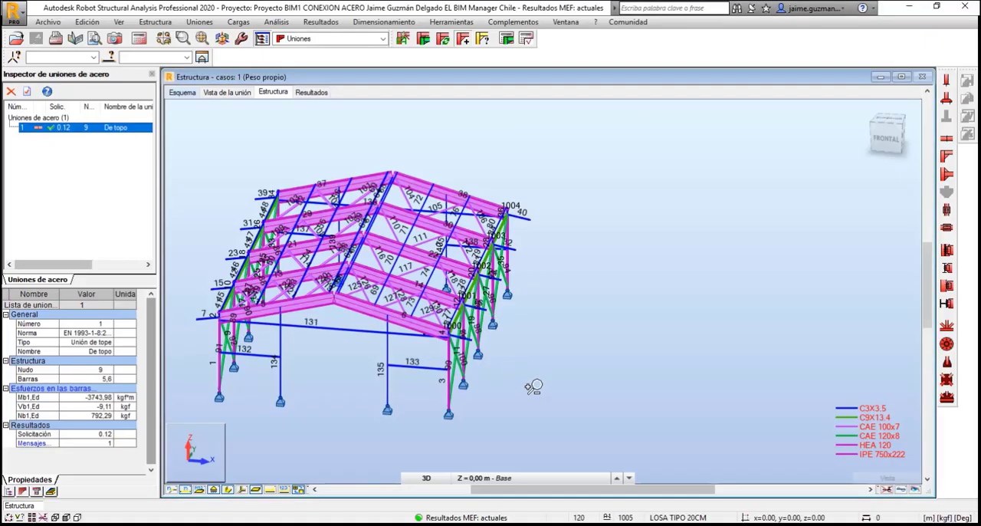
pyautogui.moveTo(565, 357); pyautogui.dragTo(646, 367)
pyautogui.scroll(2, 615, 355)
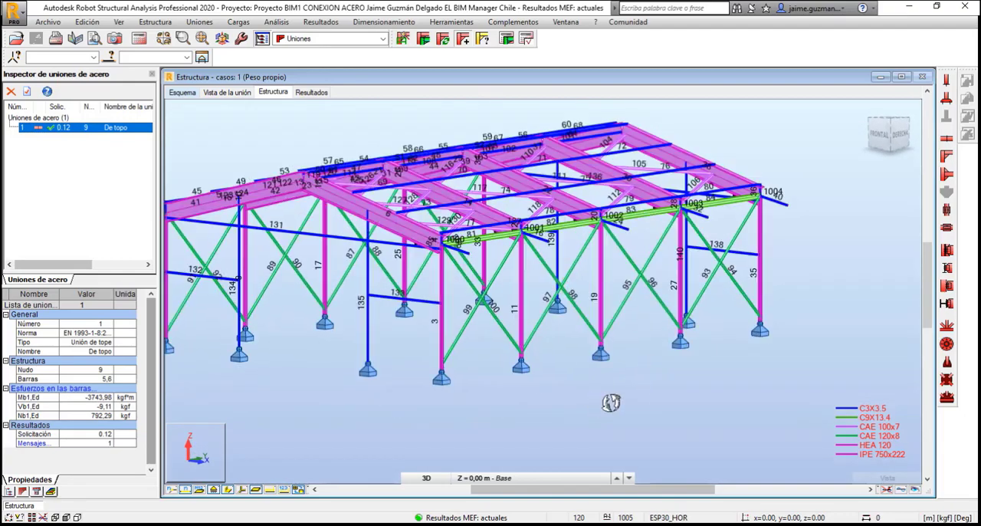
pyautogui.moveTo(612, 404); pyautogui.dragTo(647, 428)
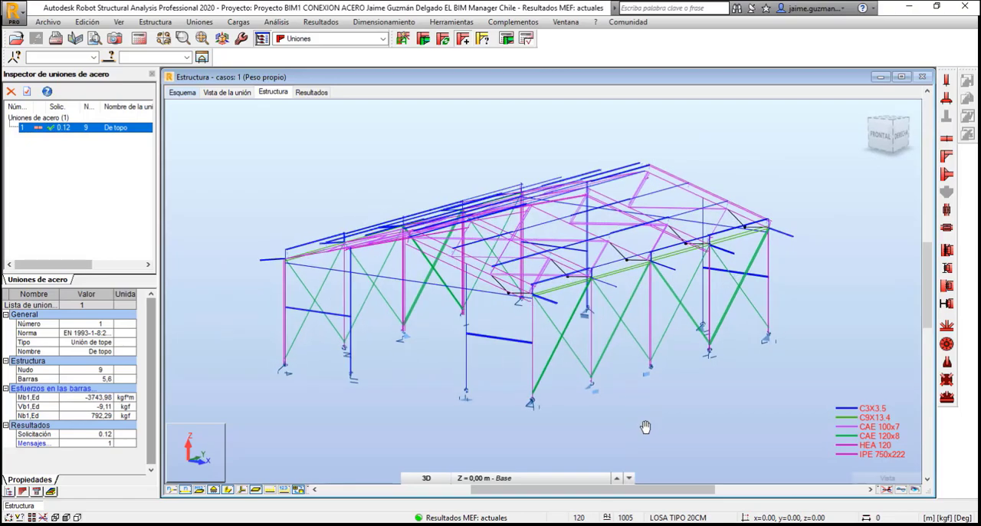
# Switch to RSA Dis Per JGD BIM Chile.xlsx, review its section and length columns and maximize the workbook
pyautogui.click(525, 524)
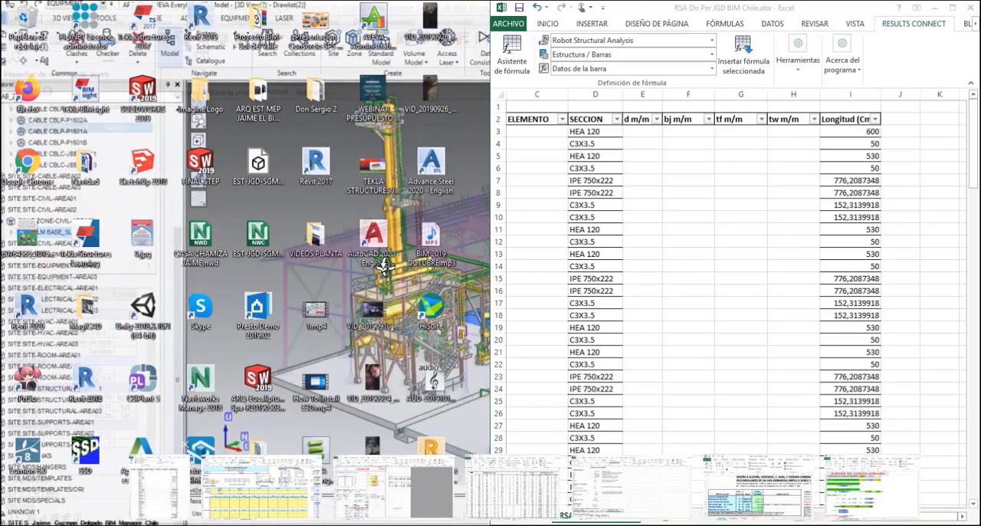
pyautogui.click(158, 488)
pyautogui.scroll(-20, 835, 320)
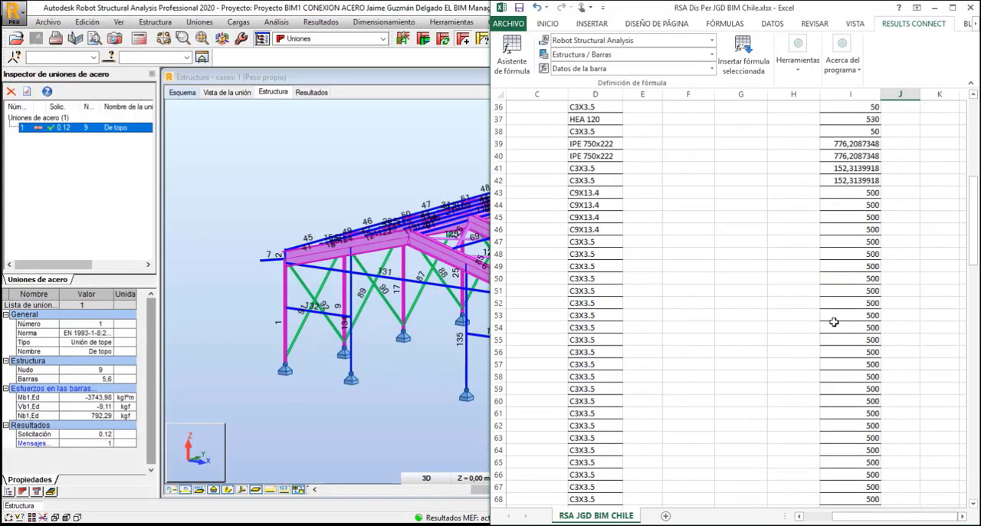
pyautogui.scroll(20, 864, 376)
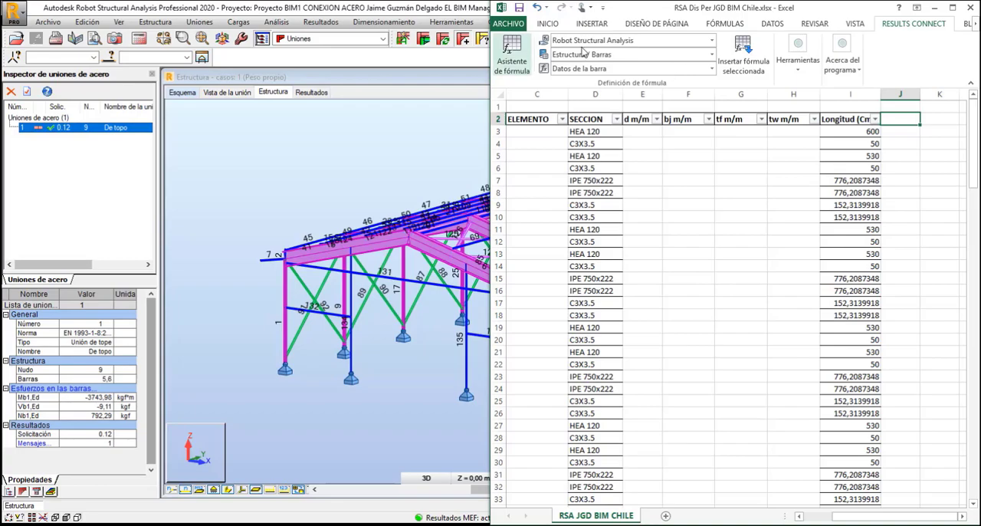
pyautogui.click(953, 9)
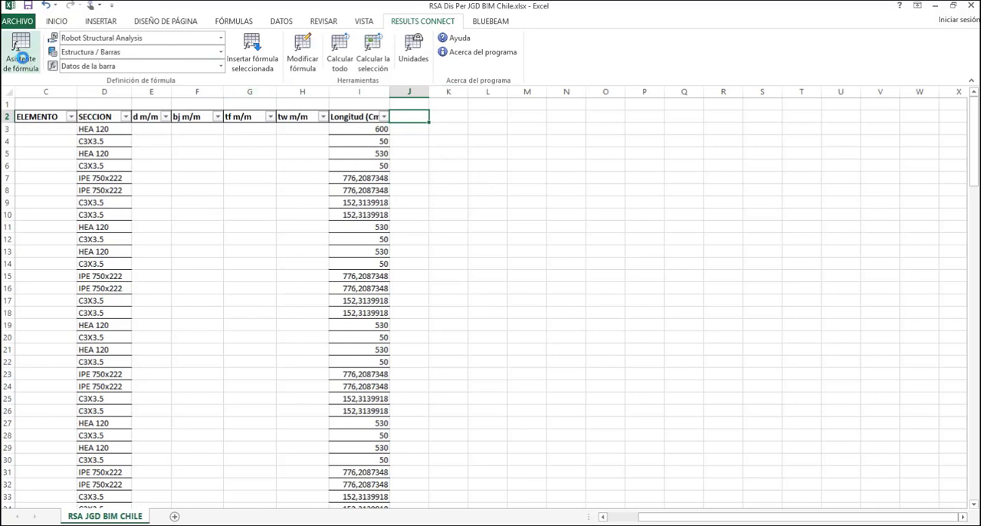
# Open the Results Connect formula assistant, examine its structure, results, selection and unit formulas, and close it without inserting anything
pyautogui.click(21, 52)
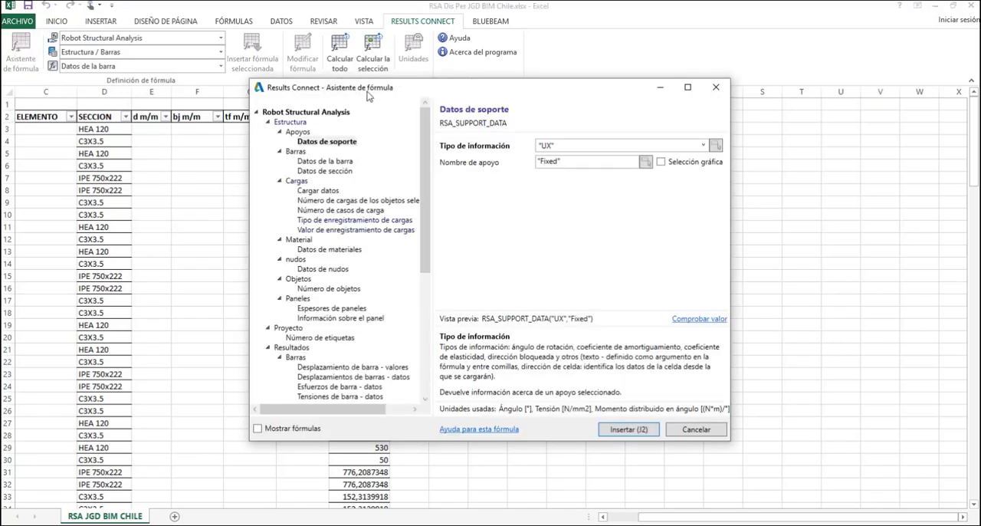
pyautogui.moveTo(315, 68); pyautogui.dragTo(295, 59)
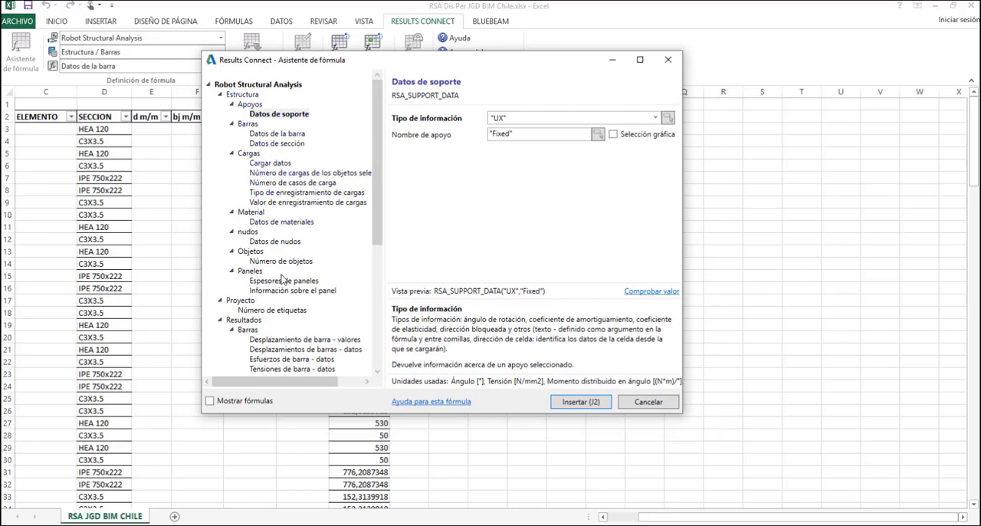
pyautogui.scroll(-5, 299, 307)
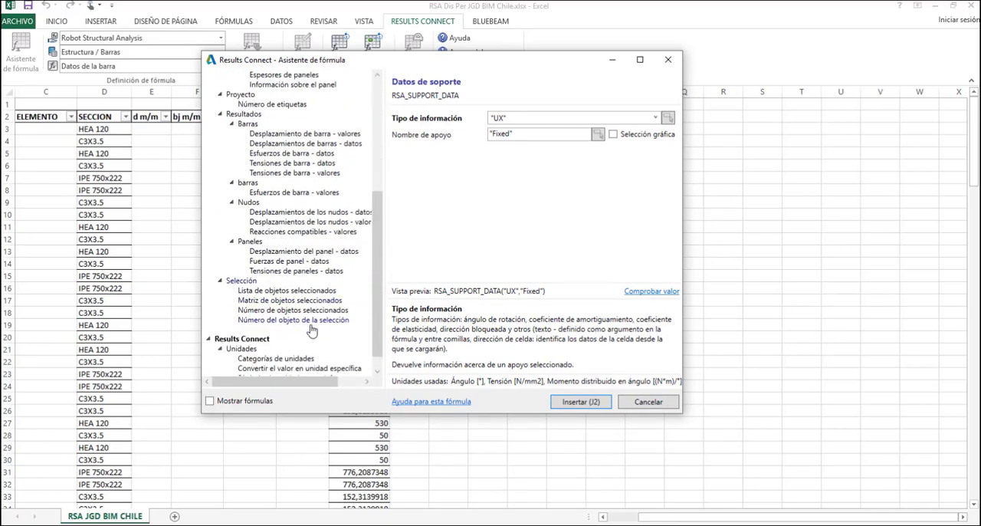
pyautogui.scroll(-1, 312, 330)
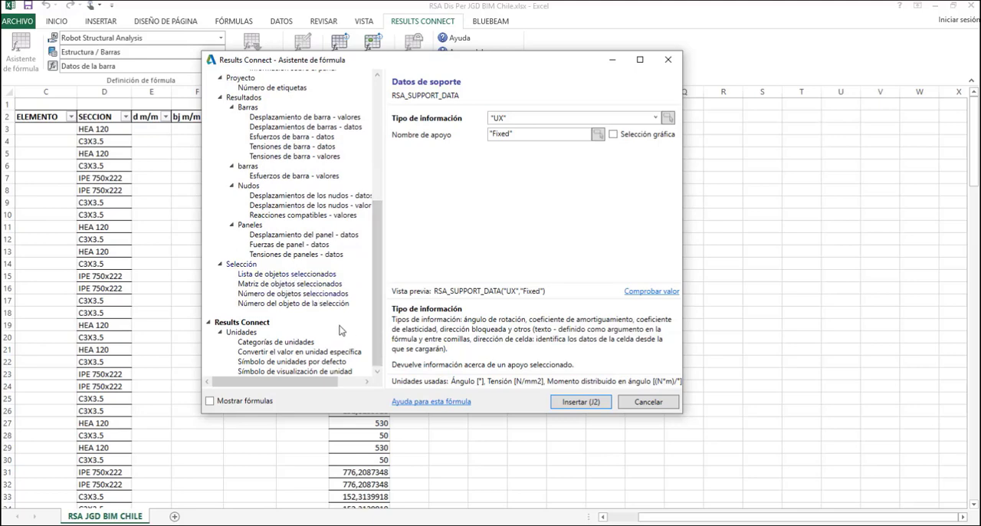
pyautogui.scroll(7, 339, 335)
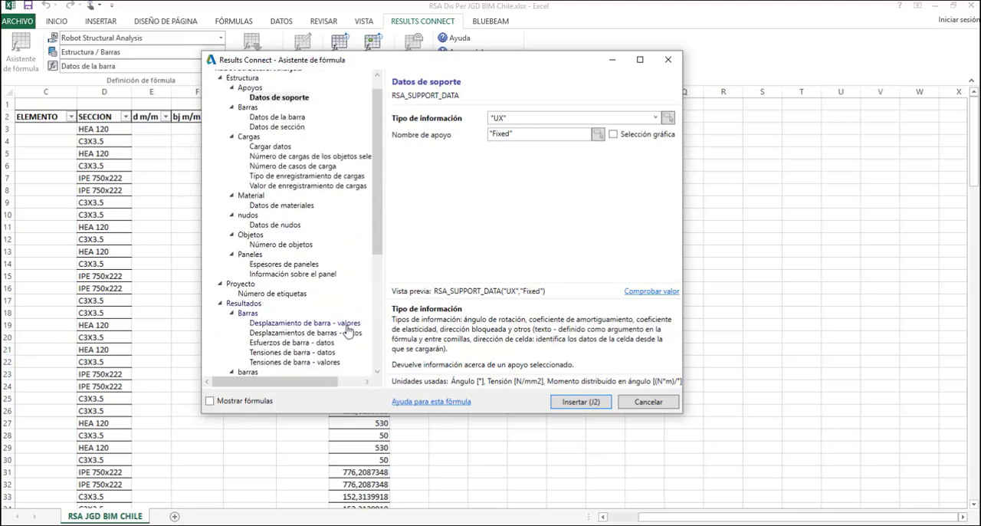
pyautogui.scroll(-5, 346, 330)
pyautogui.scroll(-2, 346, 329)
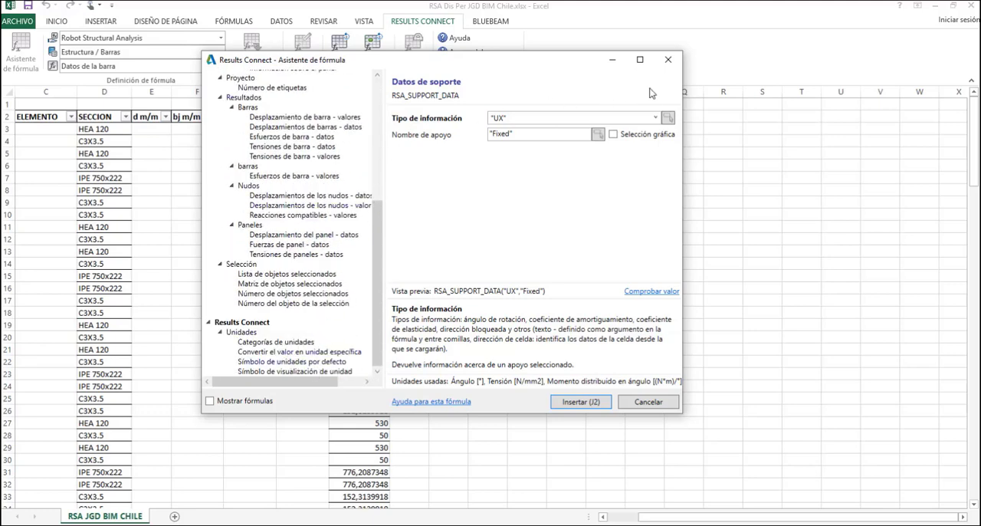
pyautogui.click(667, 60)
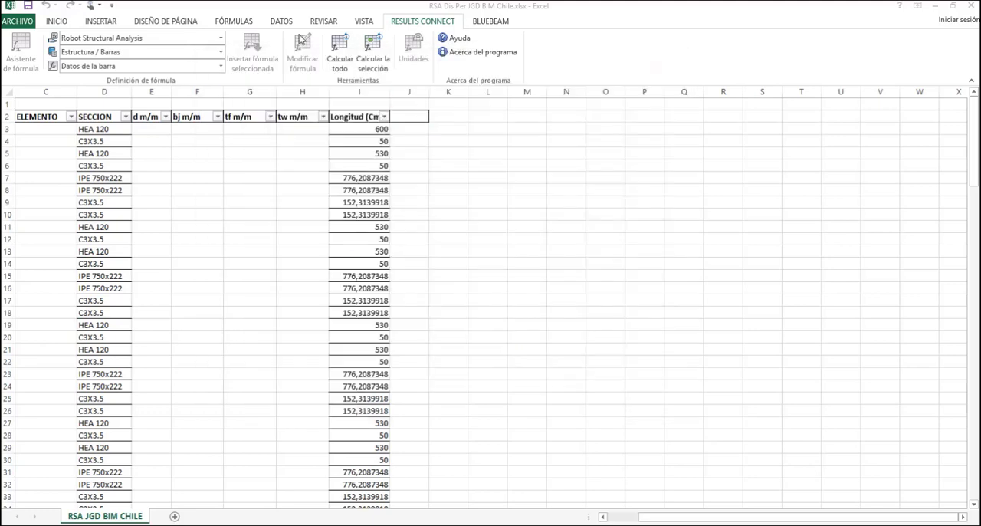
# Review the Results Connect formula categories and bar formulas, and view the insertion options for Datos de la barra without applying them
pyautogui.click(221, 52)
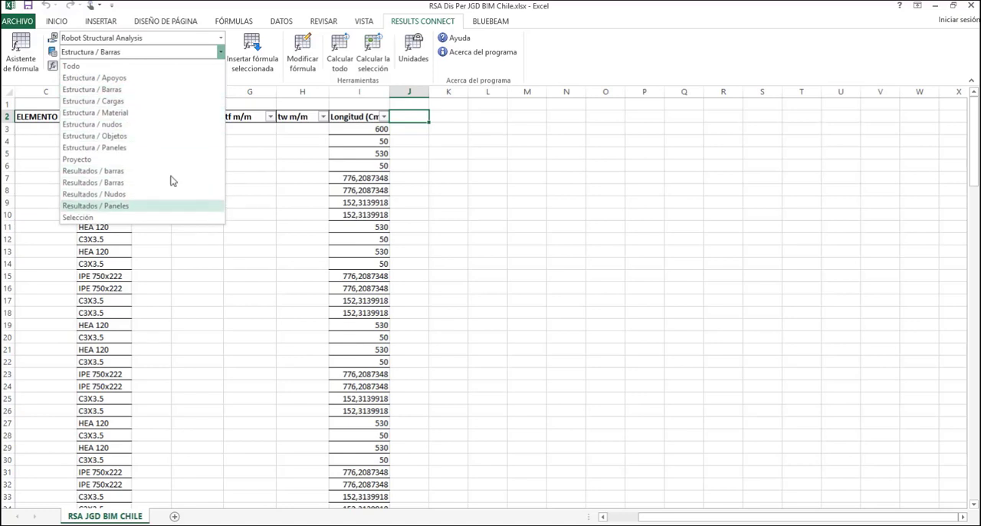
pyautogui.click(589, 70)
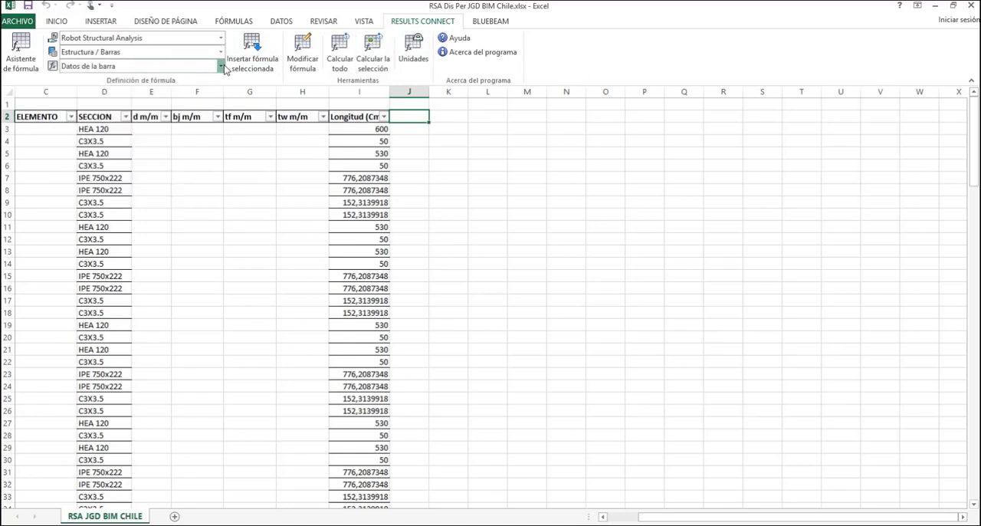
pyautogui.click(221, 67)
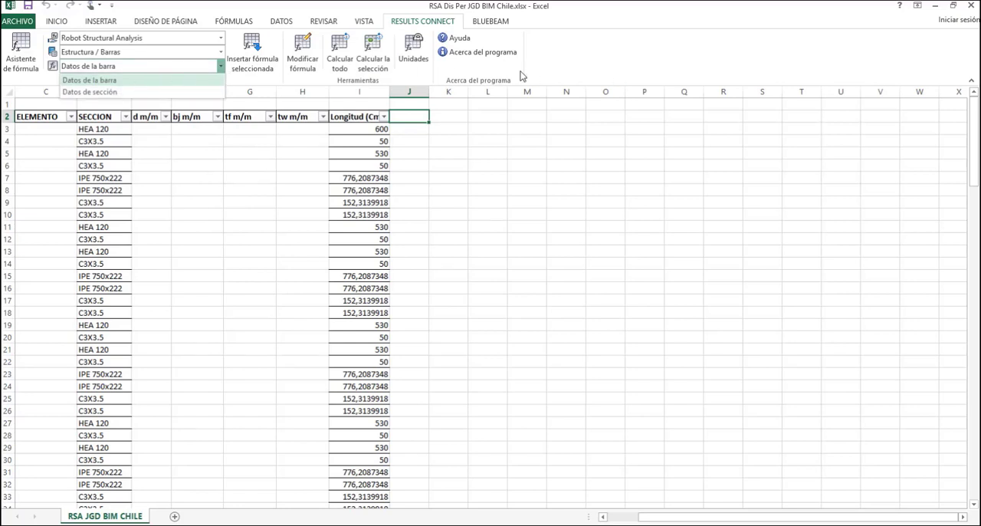
pyautogui.click(543, 86)
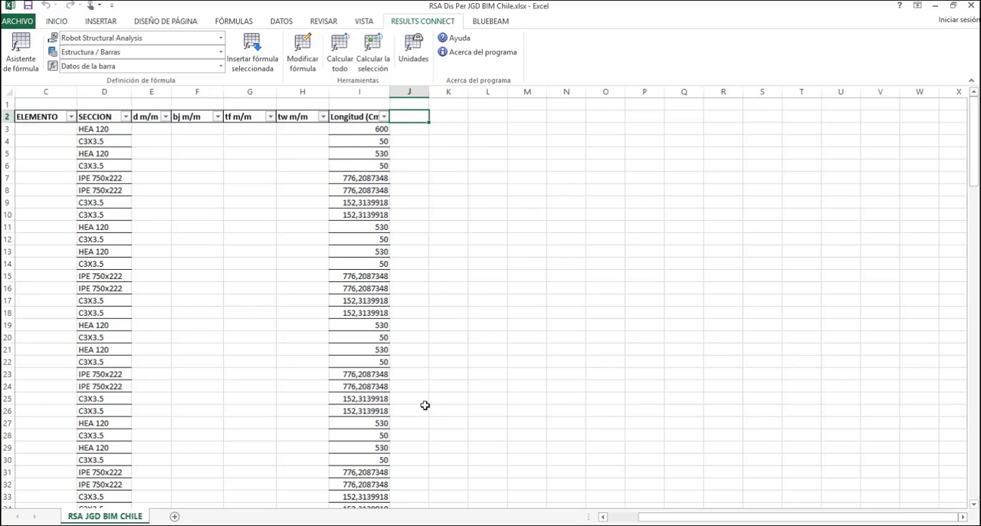
pyautogui.click(253, 54)
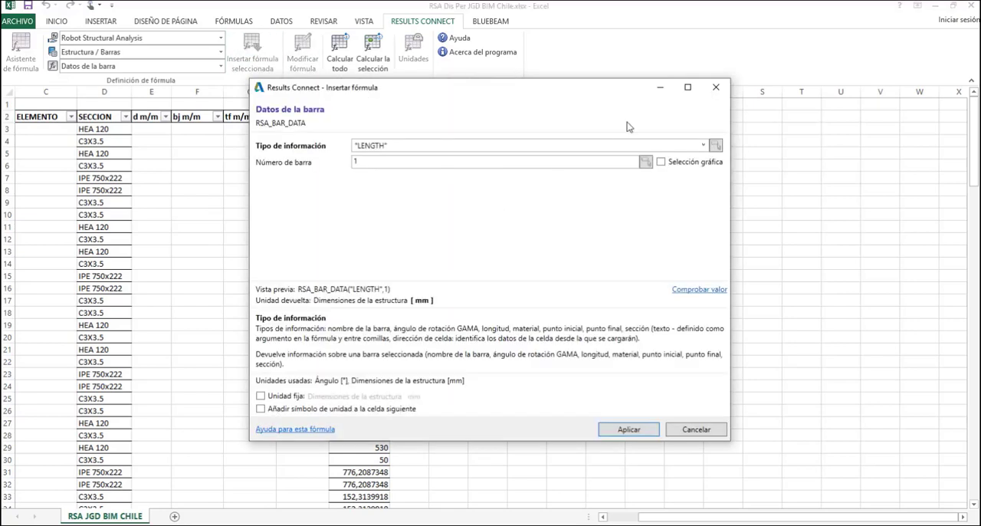
pyautogui.click(715, 87)
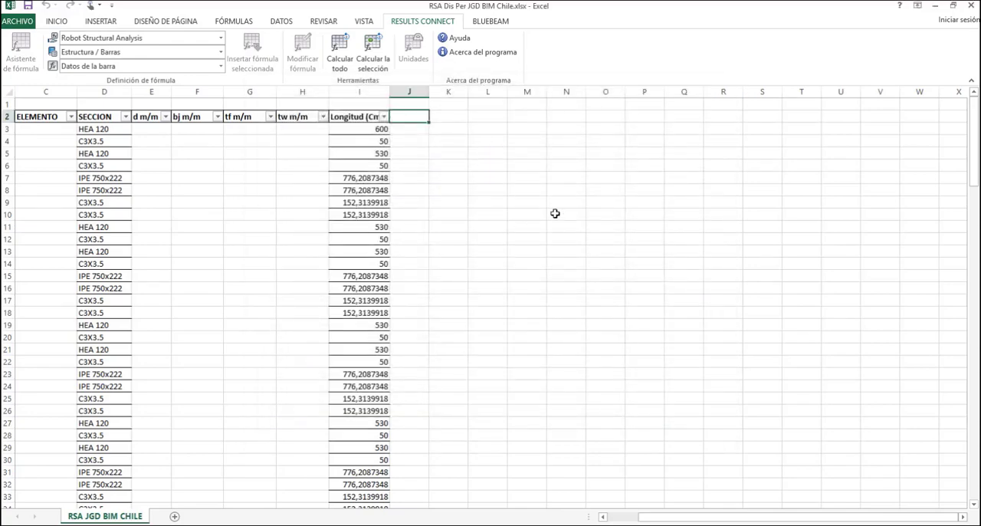
# Restore the workbook to a smaller window and return to Robot Structural Analysis to view the steel frame from the front
pyautogui.moveTo(572, 7); pyautogui.dragTo(770, 138)
pyautogui.scroll(-5, 382, 351)
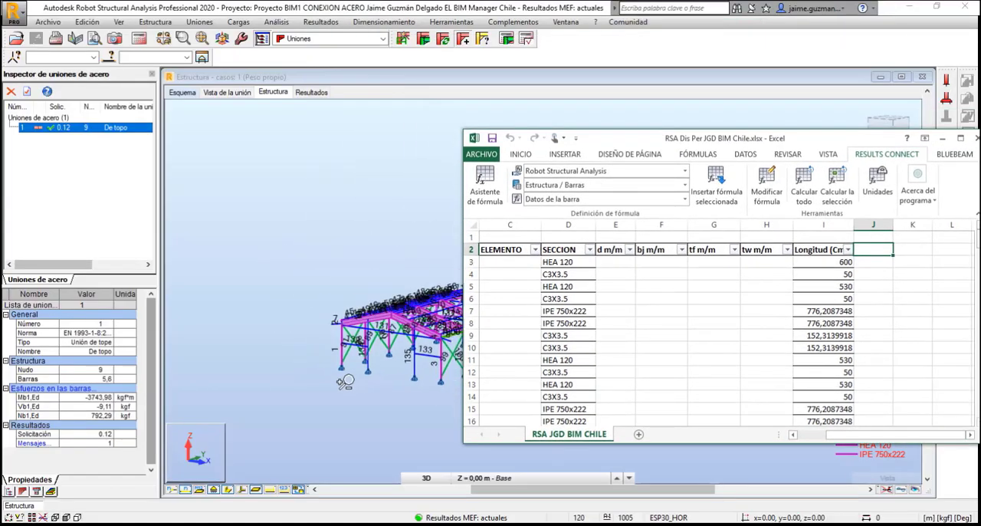
pyautogui.click(292, 373)
pyautogui.scroll(6, 292, 373)
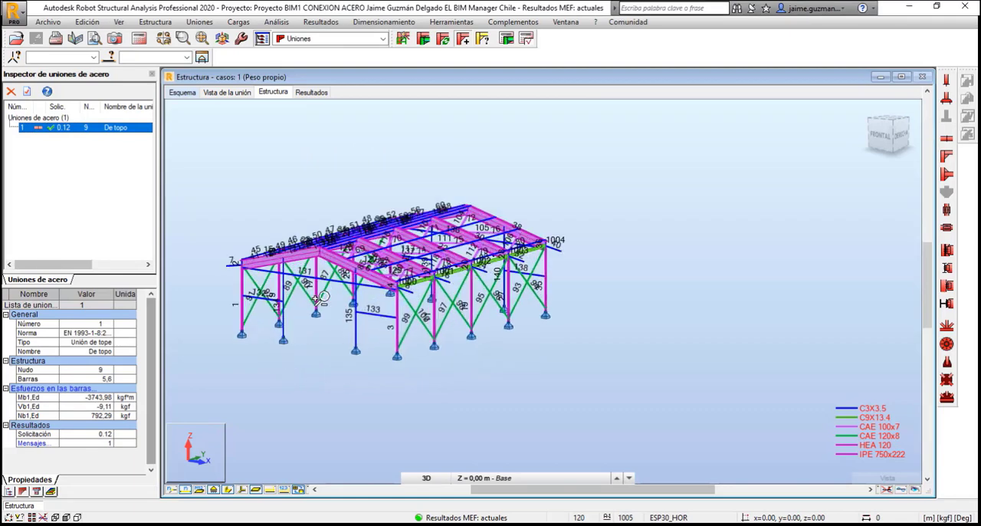
pyautogui.moveTo(380, 297); pyautogui.dragTo(389, 353)
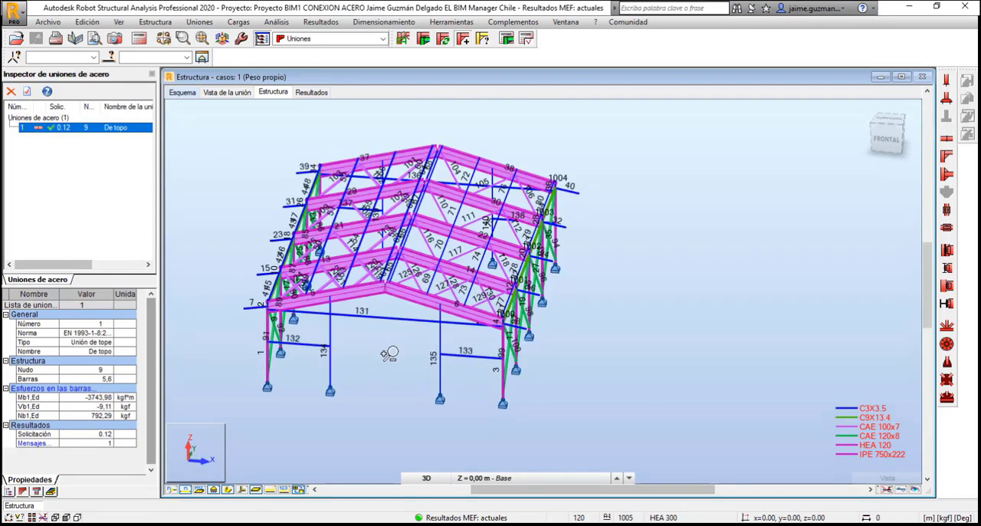